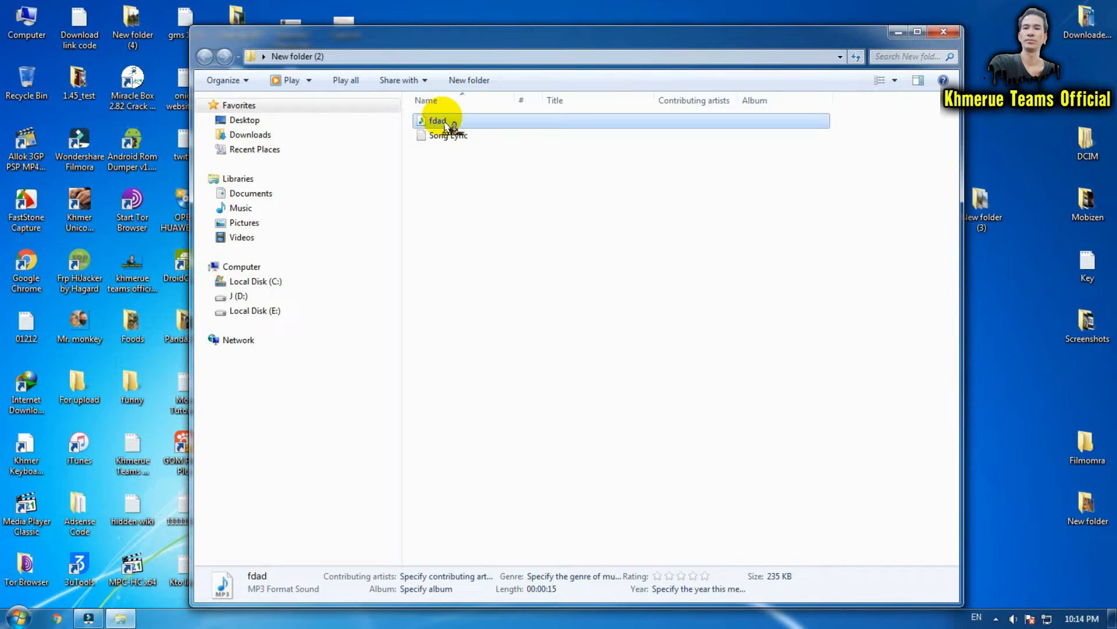
Switch to Wondershare Filmora with its empty project.
click(96, 614)
drag(100, 605, 351, 486)
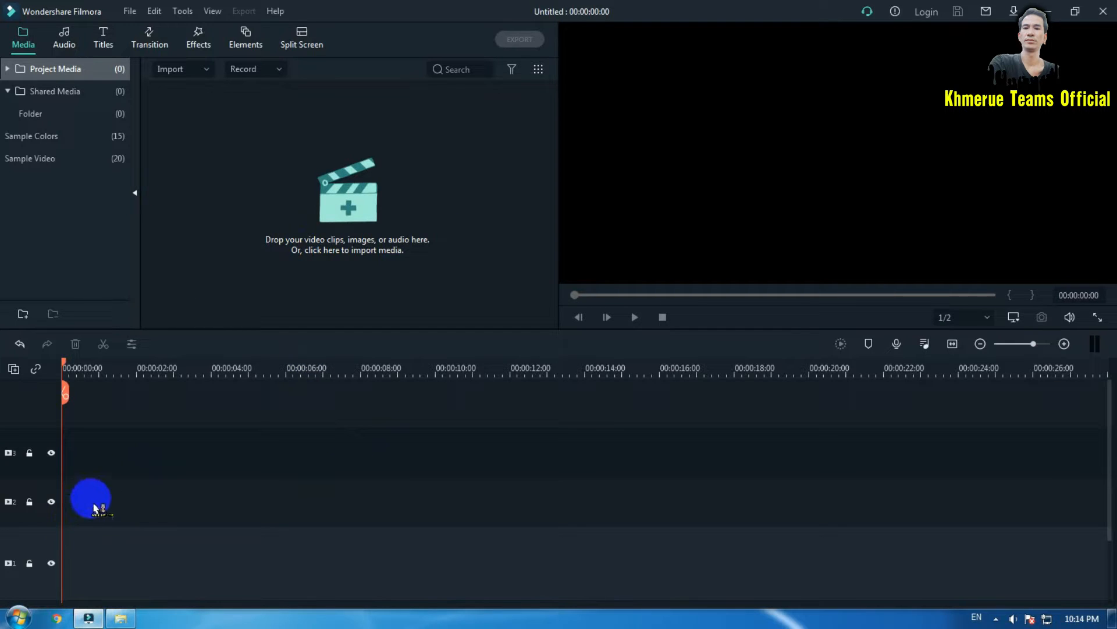
drag(97, 450, 104, 507)
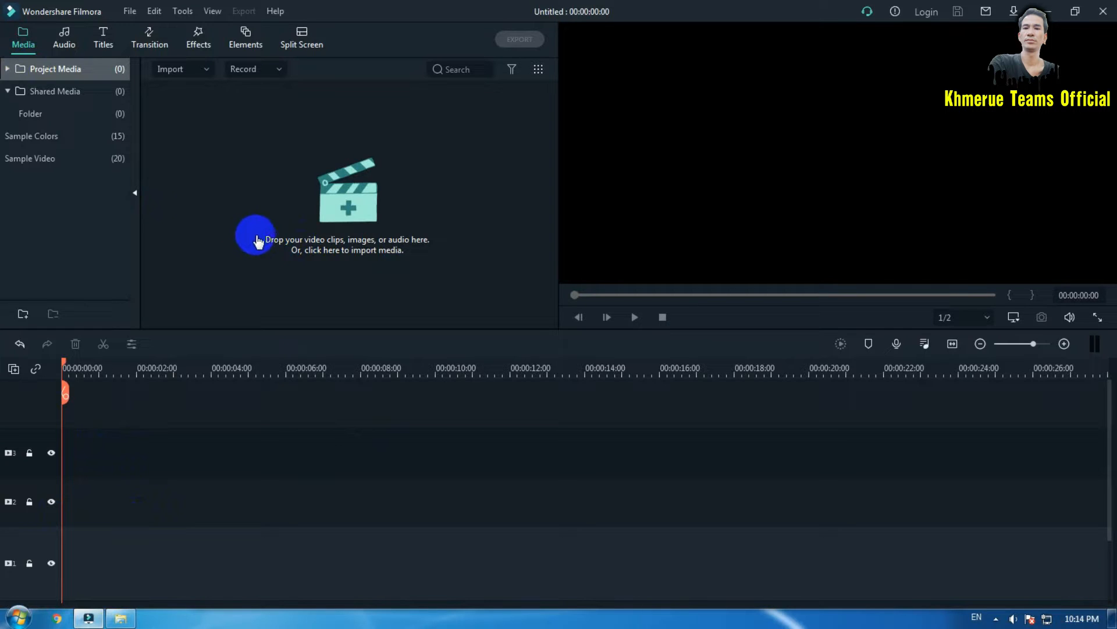
Add the White sample color clip to the video track of the timeline.
click(65, 141)
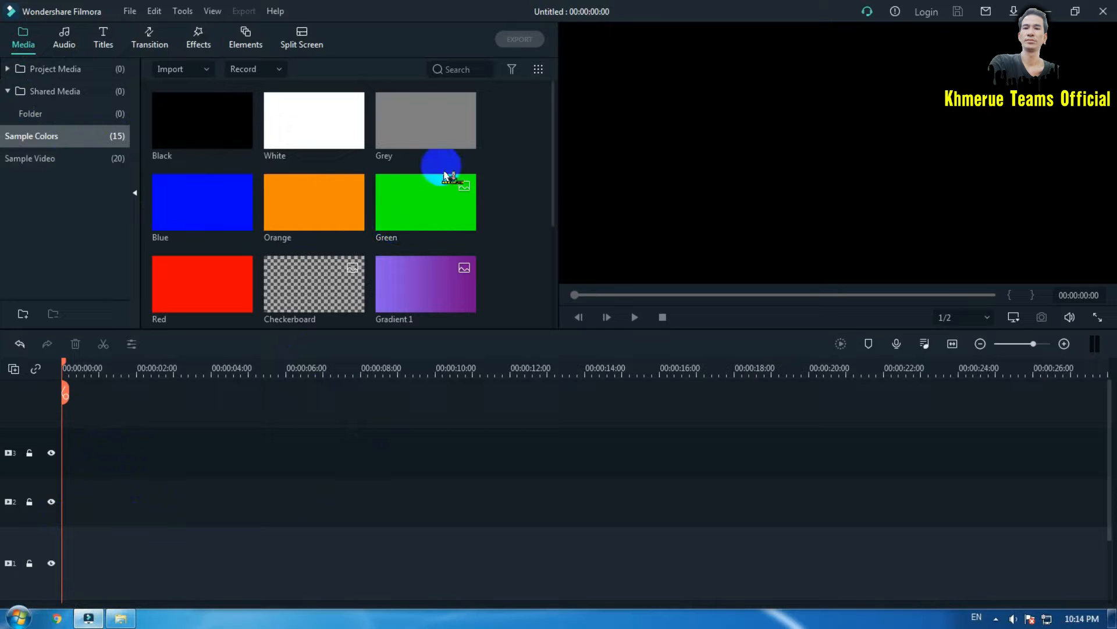
scroll(445, 172, down, 3)
scroll(446, 175, up, 3)
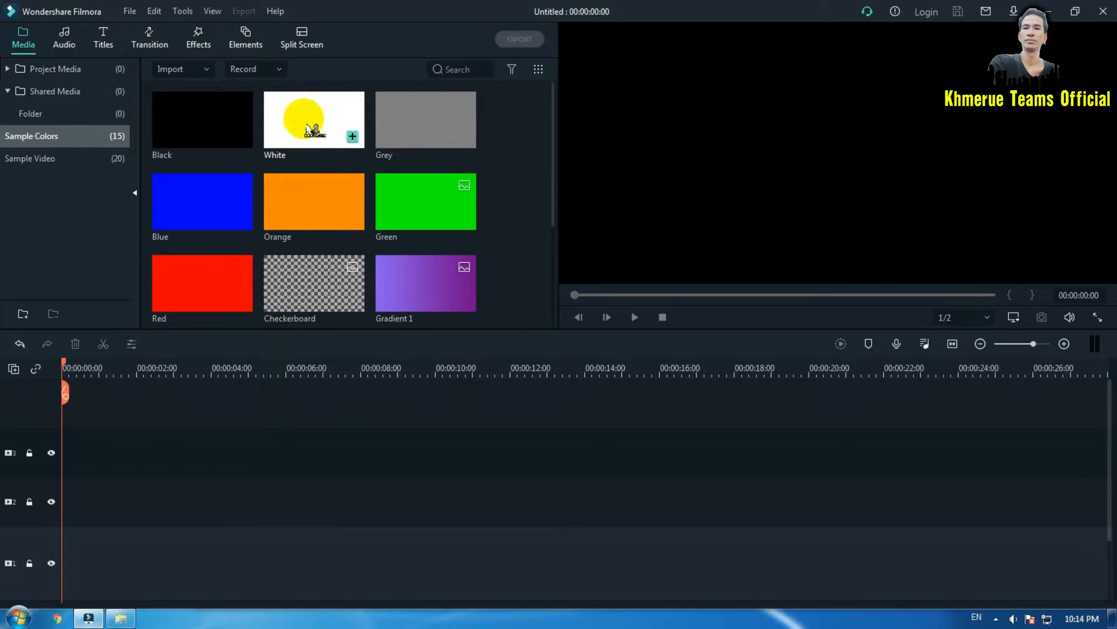
drag(309, 129, 109, 502)
click(109, 504)
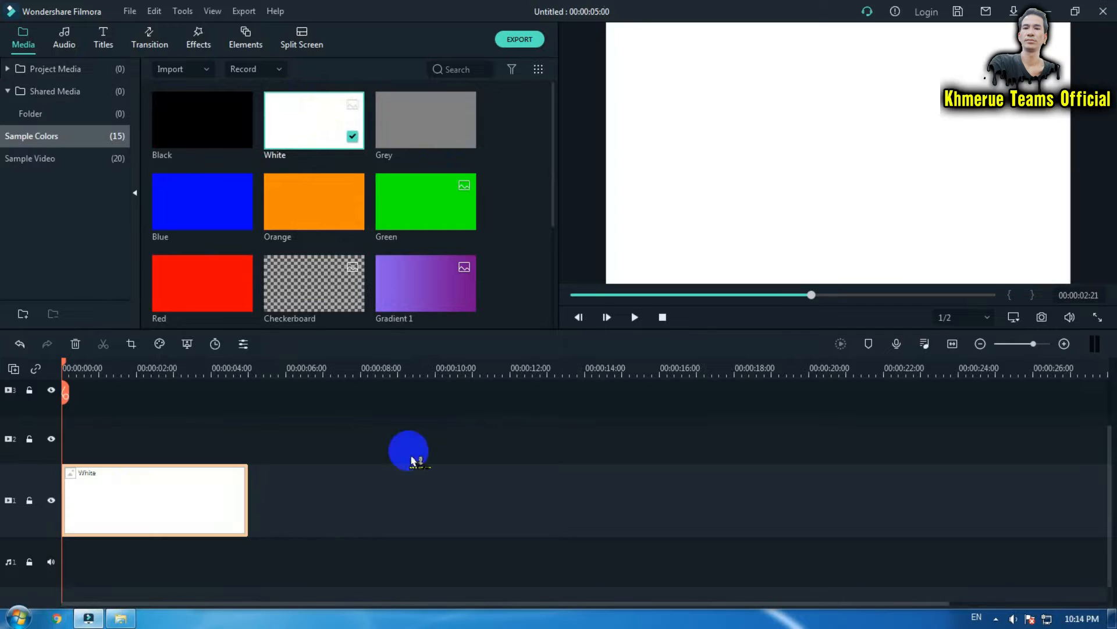
scroll(444, 449, up, 3)
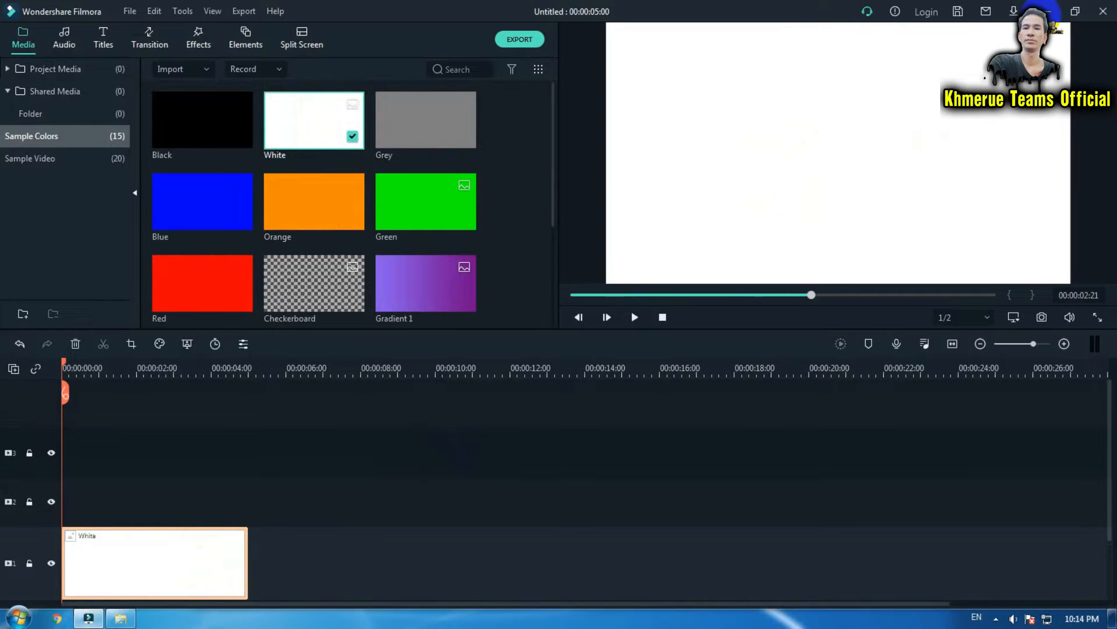
Bring the fdad MP3 from the folder onto the timeline's audio track.
click(1047, 11)
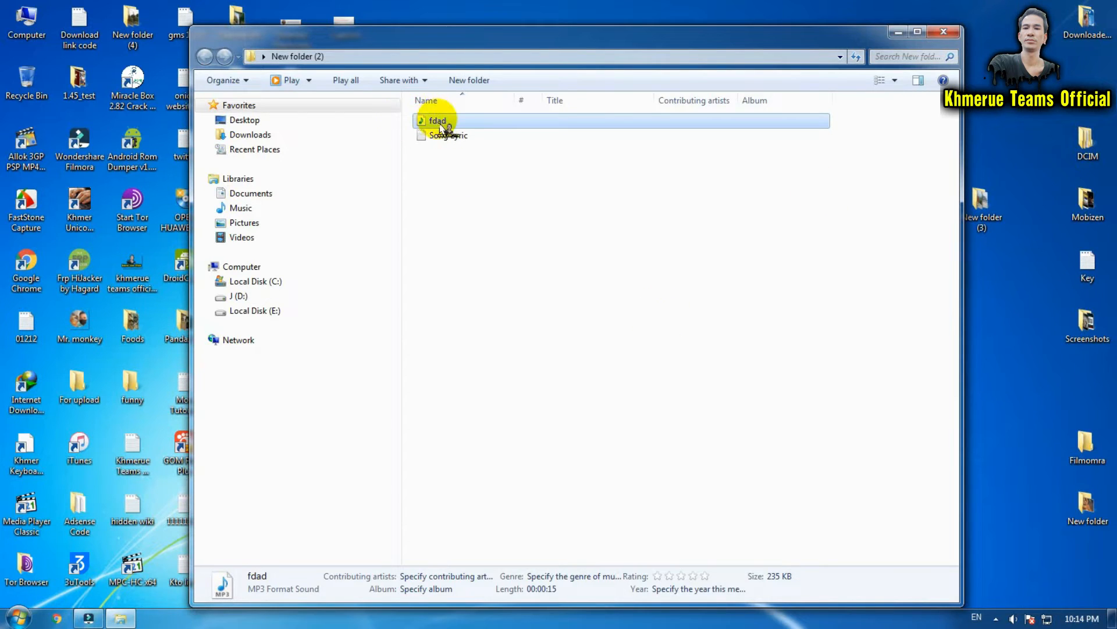
drag(445, 130, 400, 560)
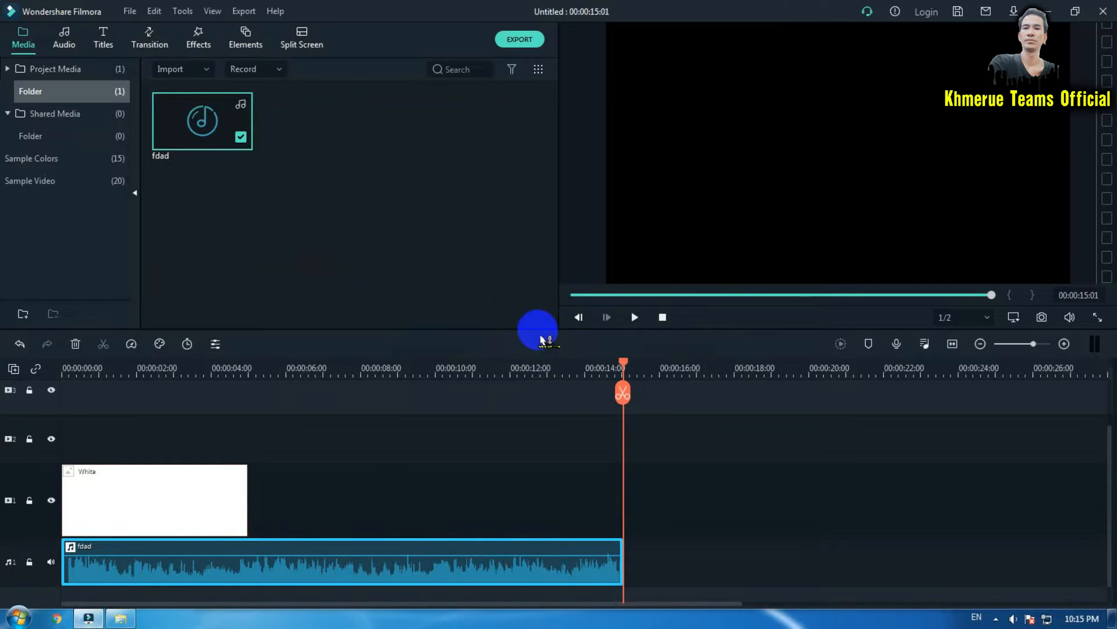
Extend the White clip so it ends with the fdad audio clip at about 15 seconds.
drag(538, 329, 551, 291)
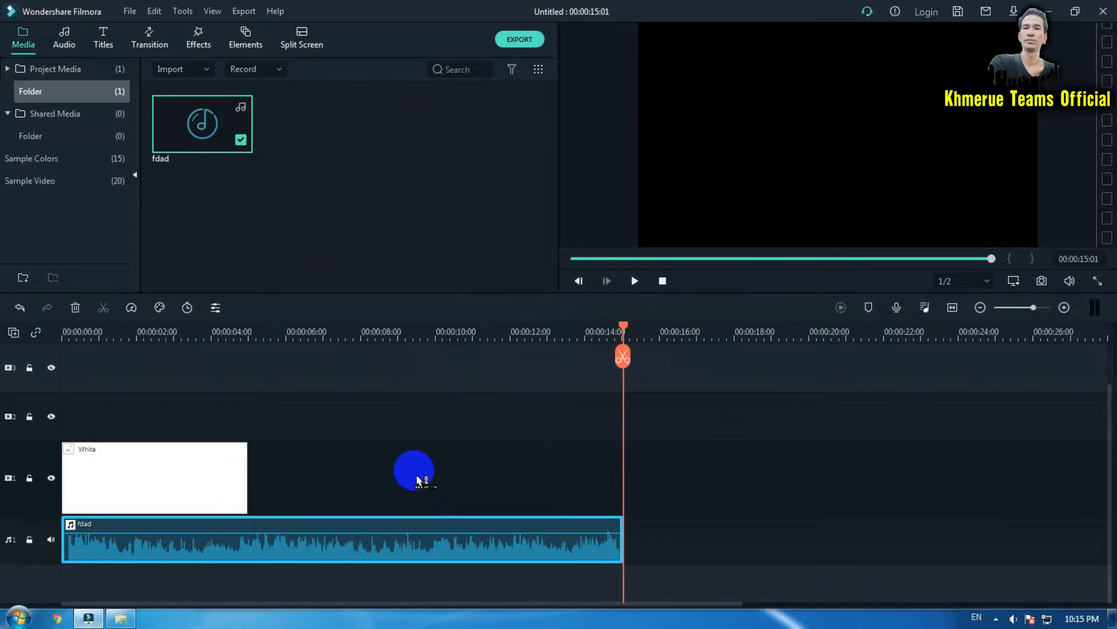
drag(249, 479, 622, 484)
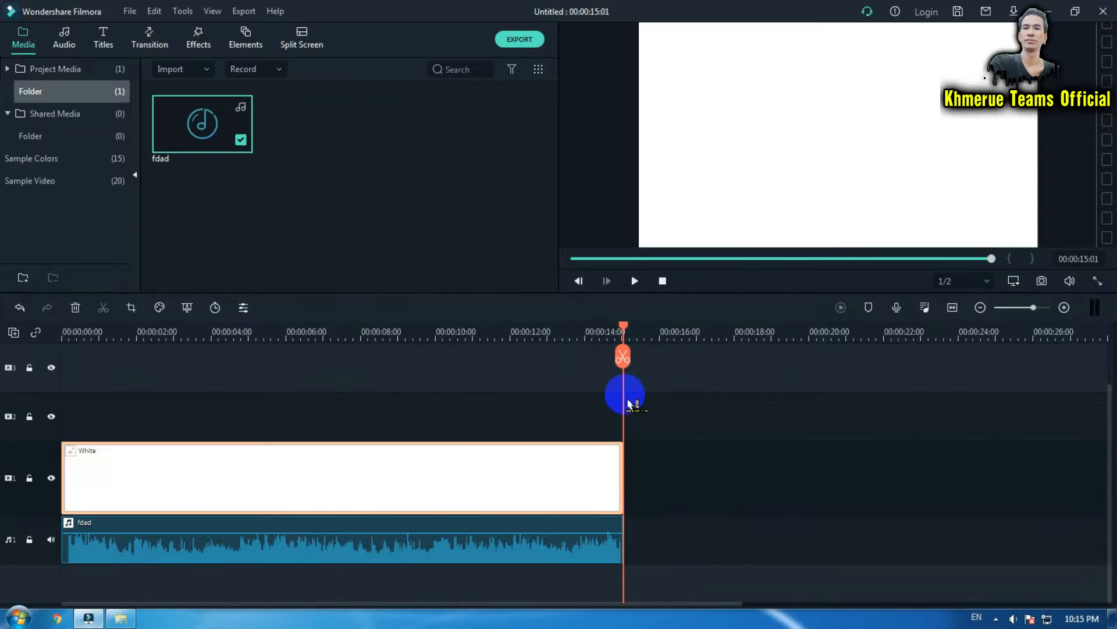
Play the timeline from the start to preview it.
key(Home)
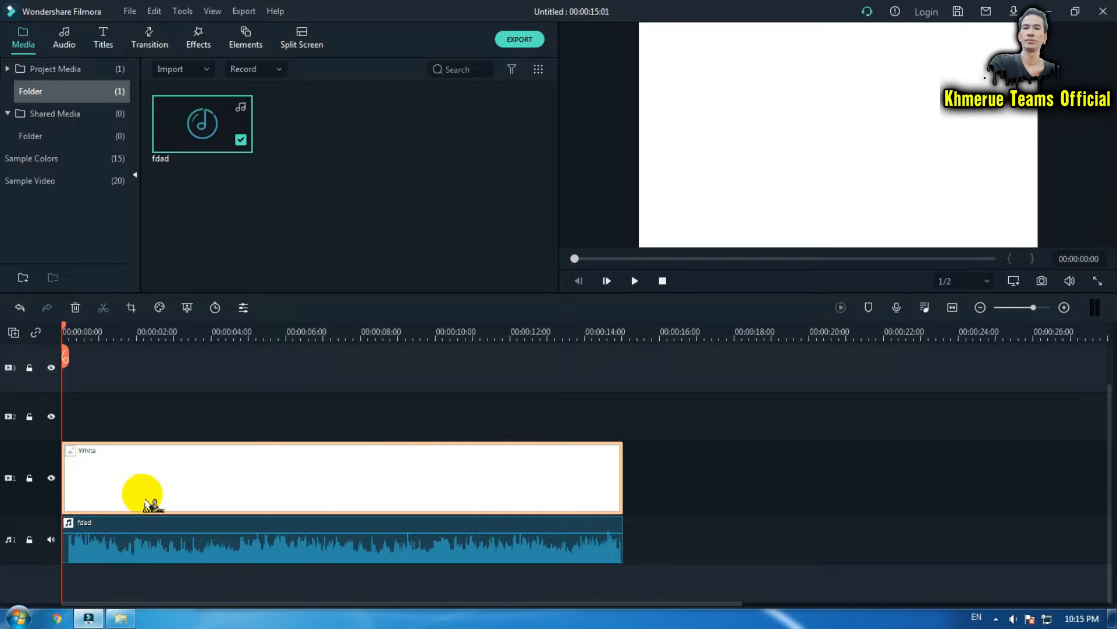
key(space)
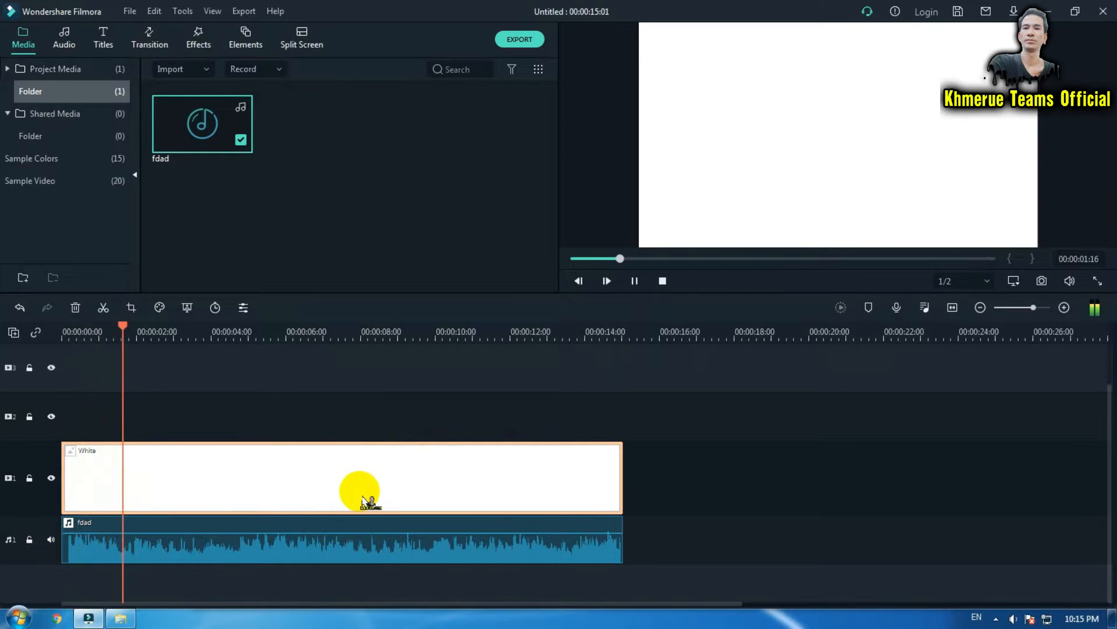
key(space)
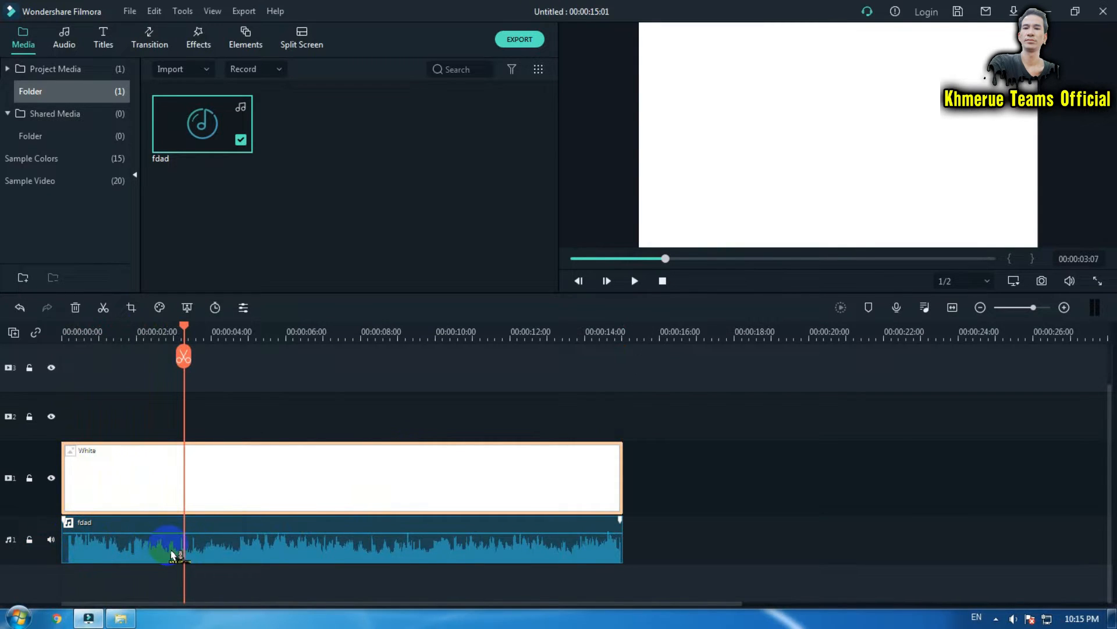
Zoom the timeline in, place the playhead where the singing starts, and add a marker on the audio clip.
drag(180, 335, 390, 340)
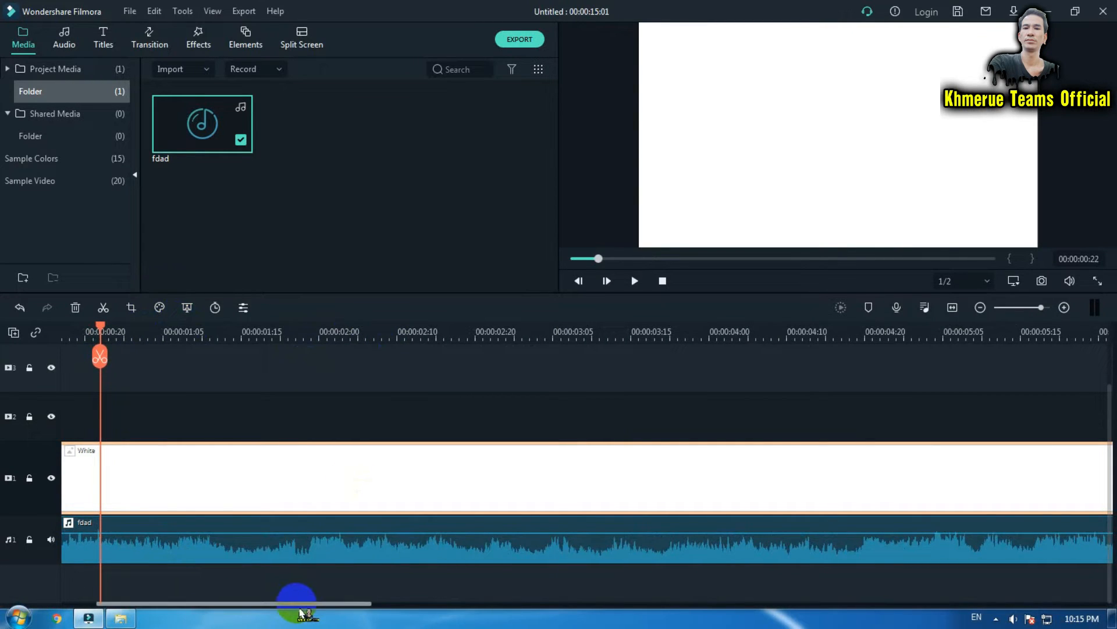
drag(292, 603, 256, 603)
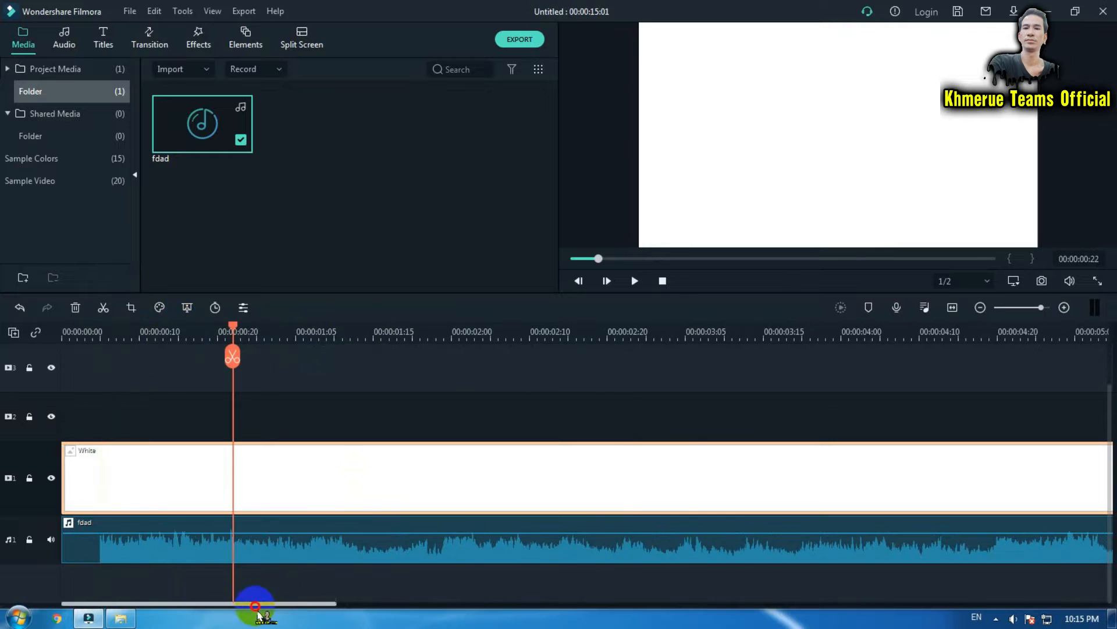
click(121, 338)
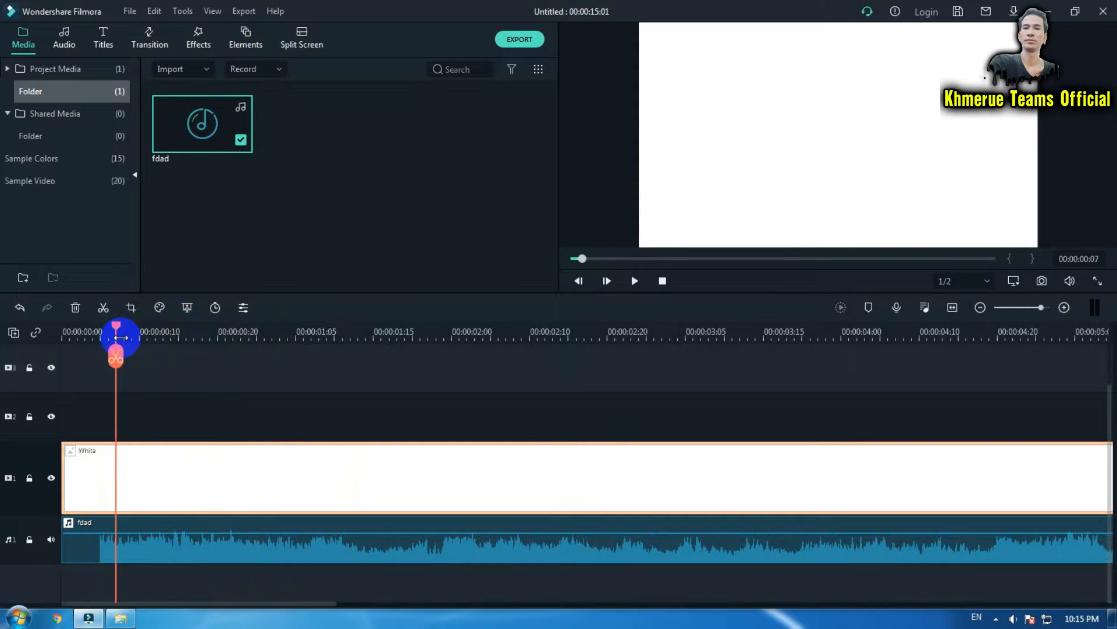
key(space)
key(space)
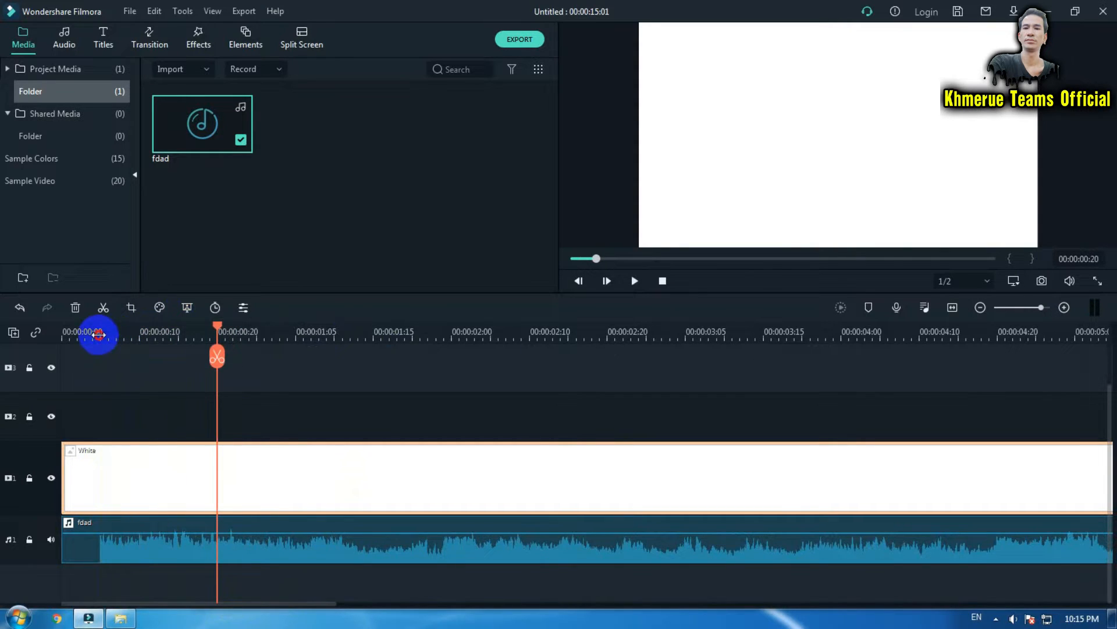
click(98, 335)
key(space)
key(space)
click(97, 334)
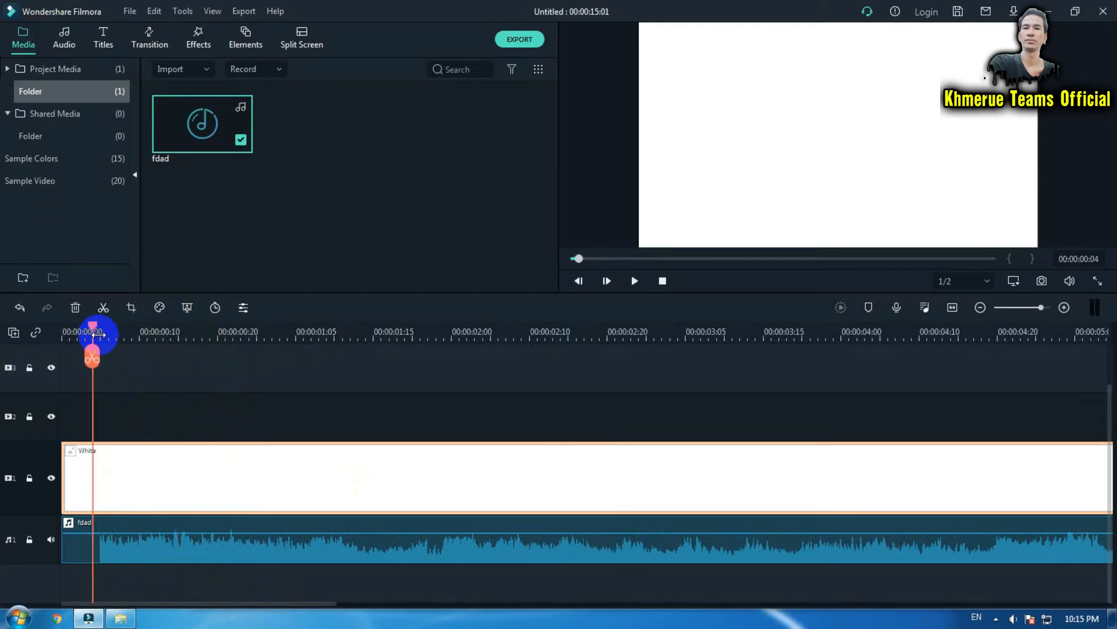
click(99, 332)
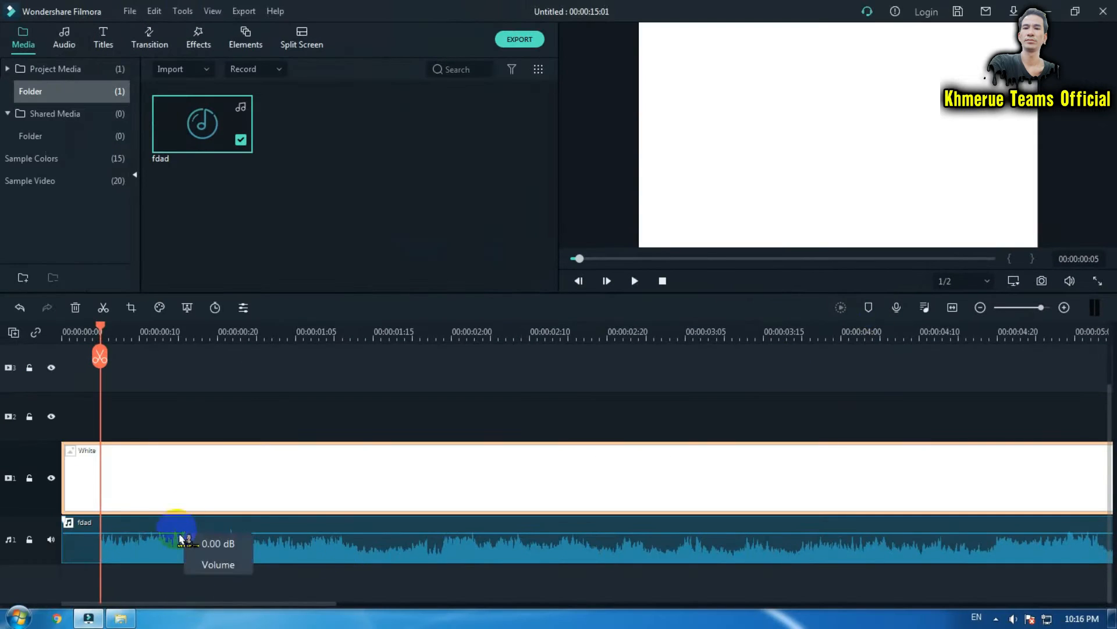
click(192, 536)
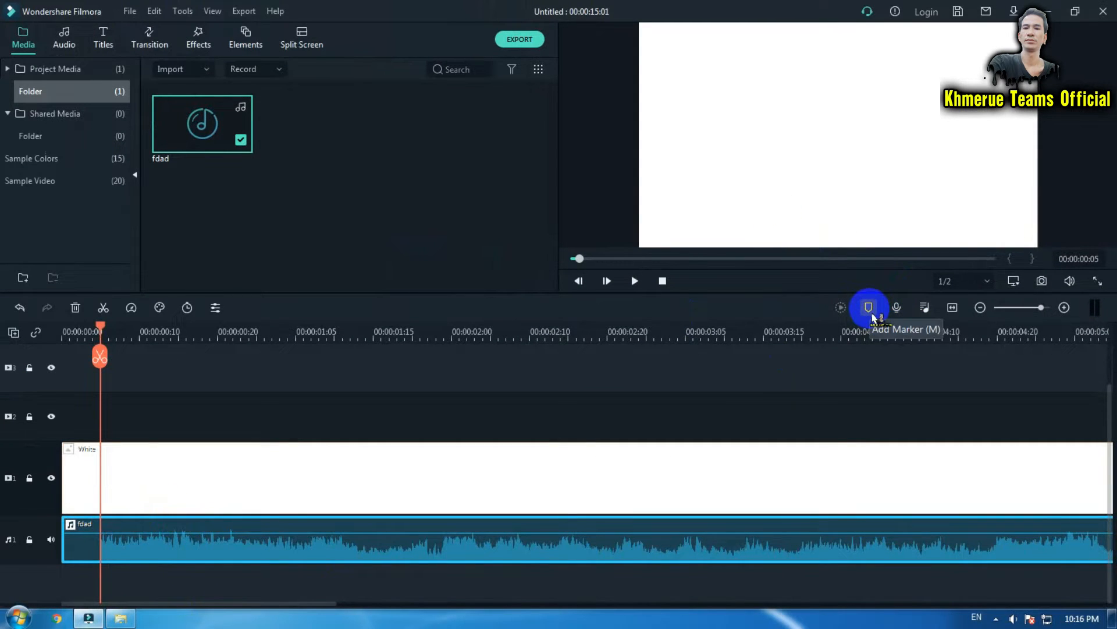
click(873, 315)
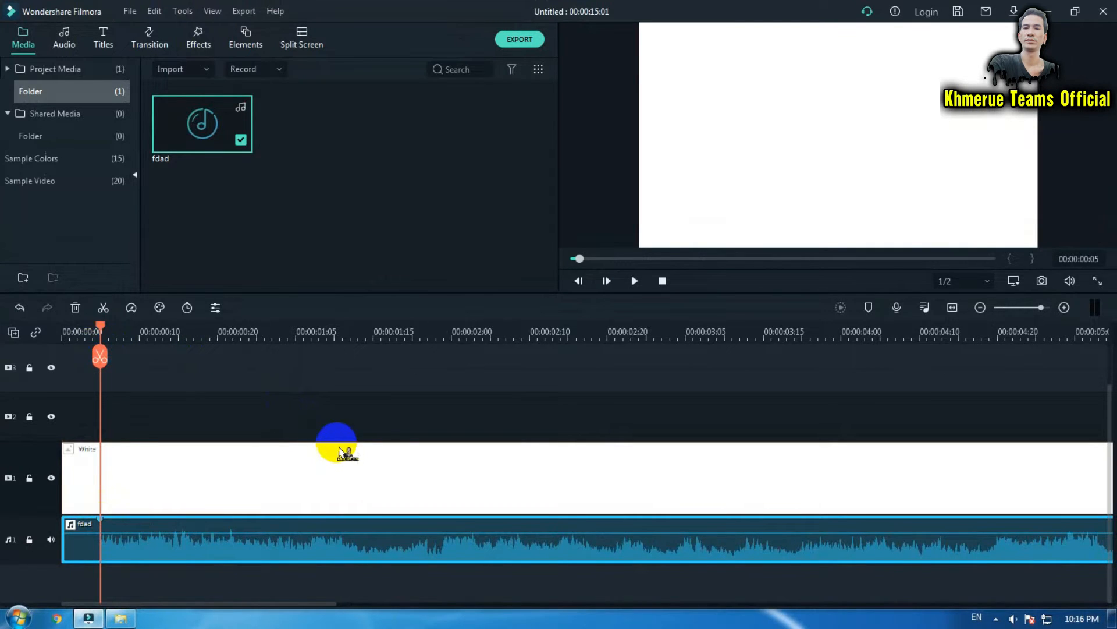
Play the timeline to listen to the opening of the song.
key(space)
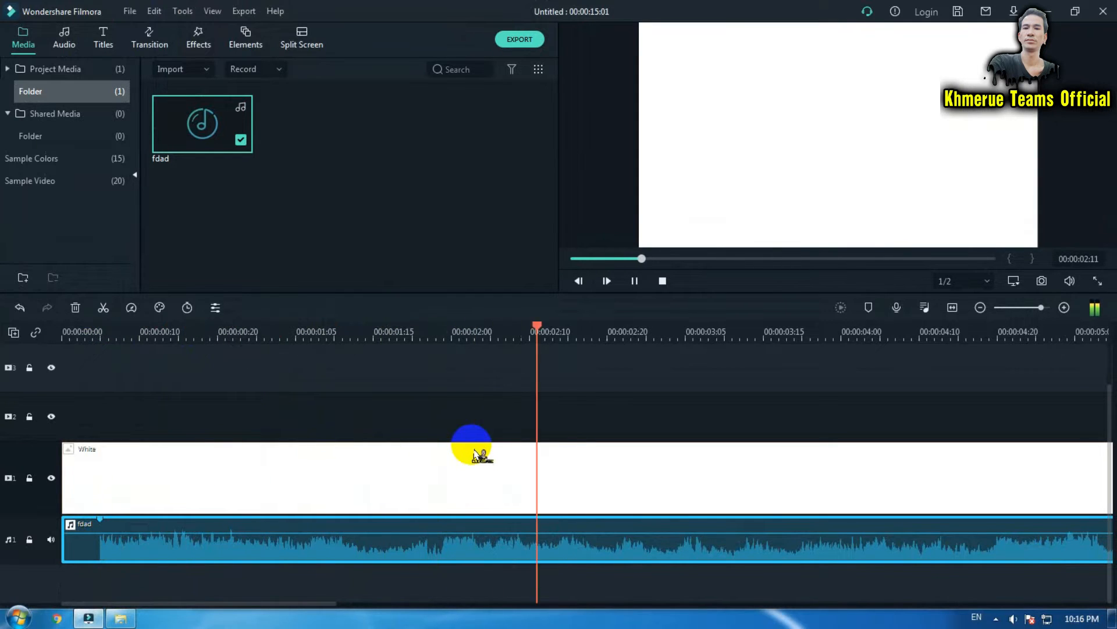
key(space)
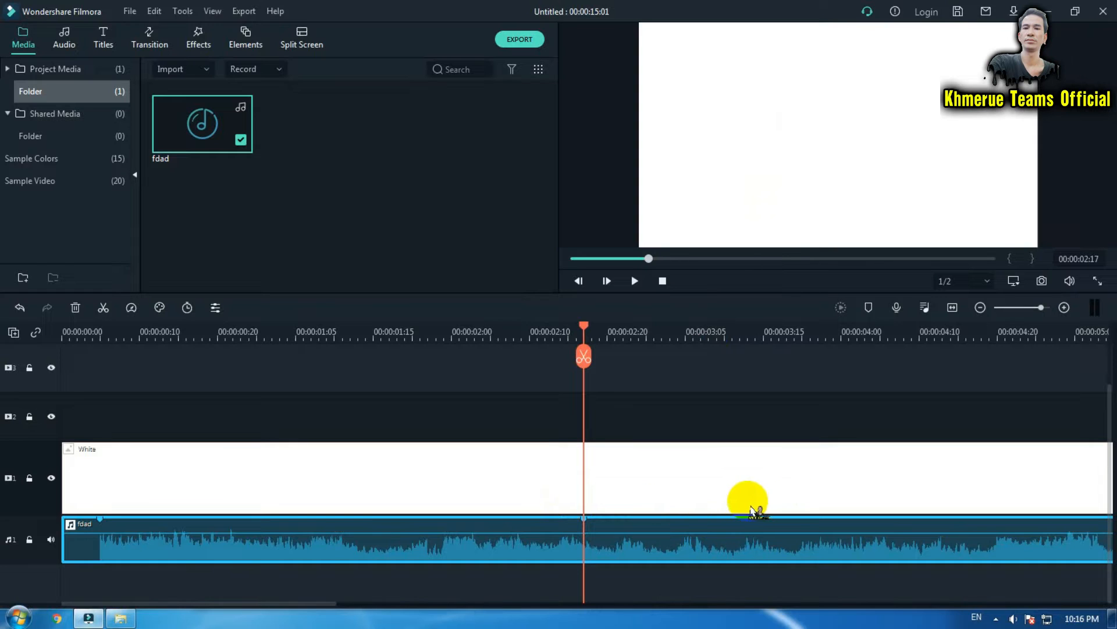
click(792, 549)
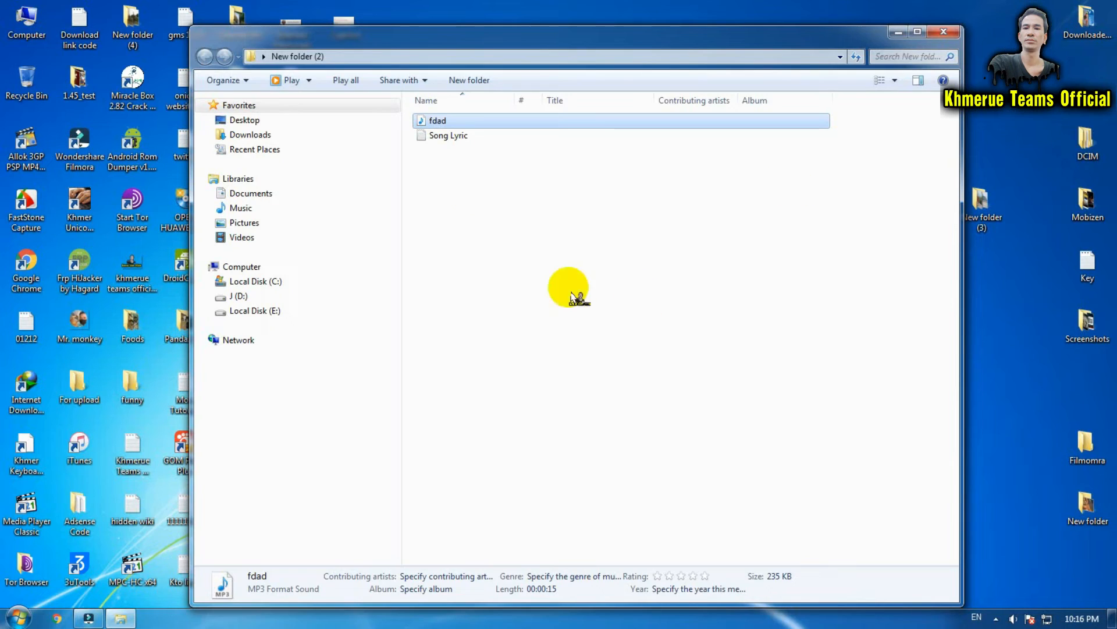
Open the Song Lyric text file and copy its first line, "Whoa whoa, yea yea".
double_click(461, 136)
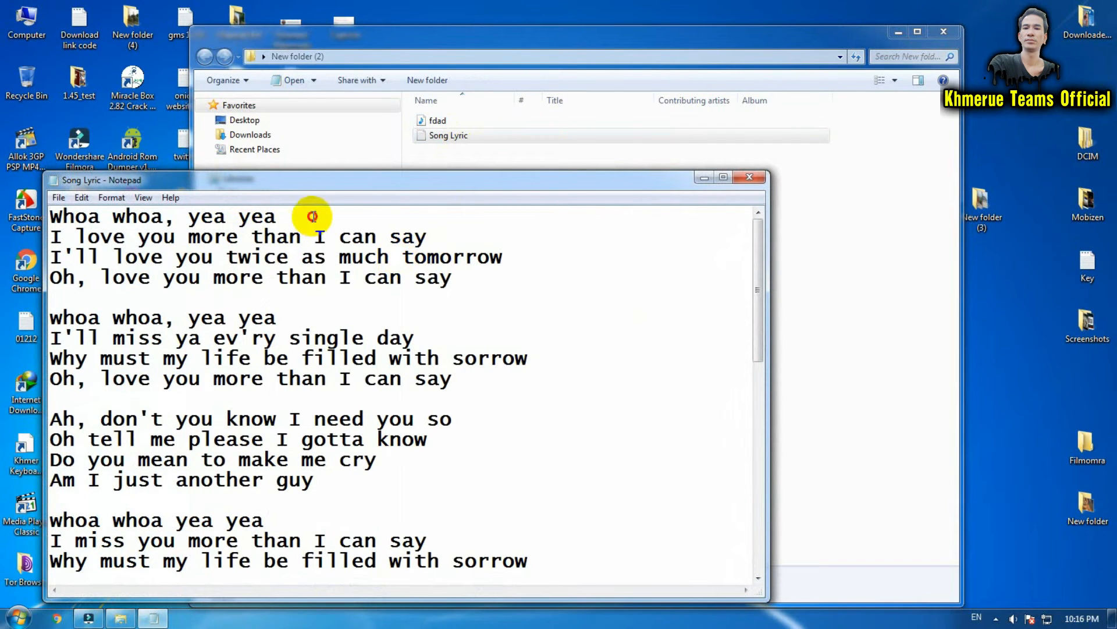
drag(309, 217, 6, 219)
right_click(202, 217)
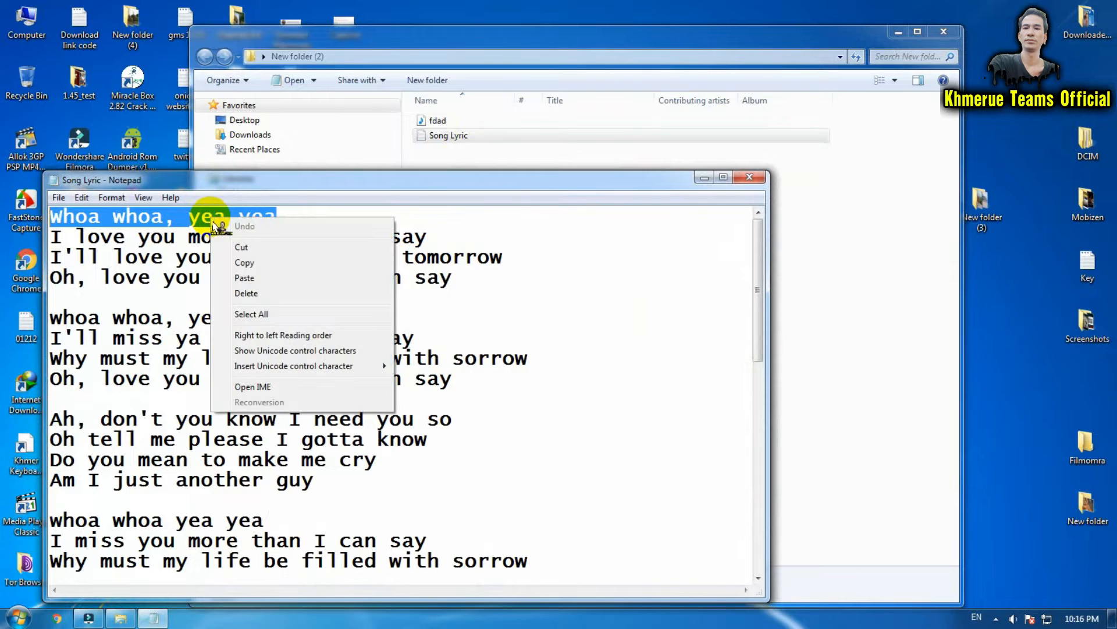
click(222, 259)
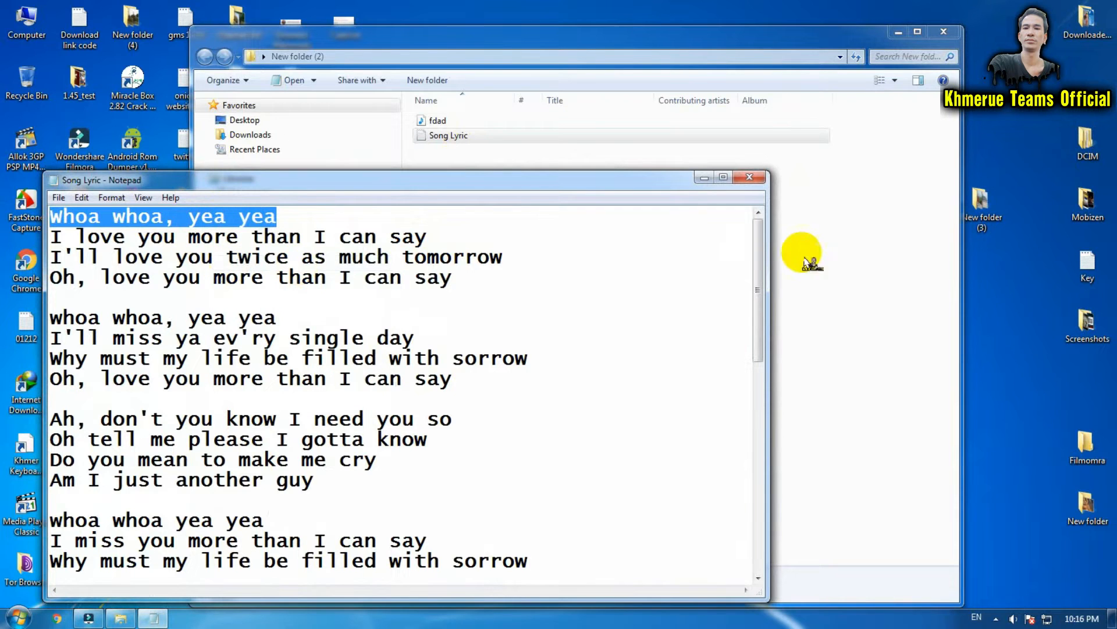
click(704, 177)
Add the Default Title from the Titles category to the second video track above the White clip.
click(87, 619)
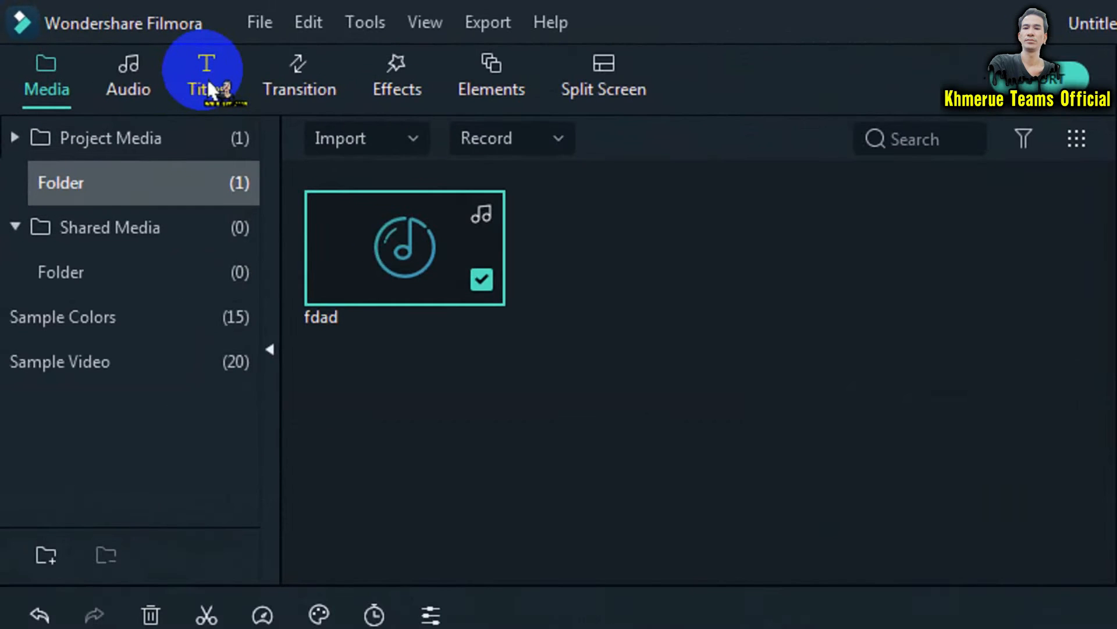
click(104, 44)
click(137, 349)
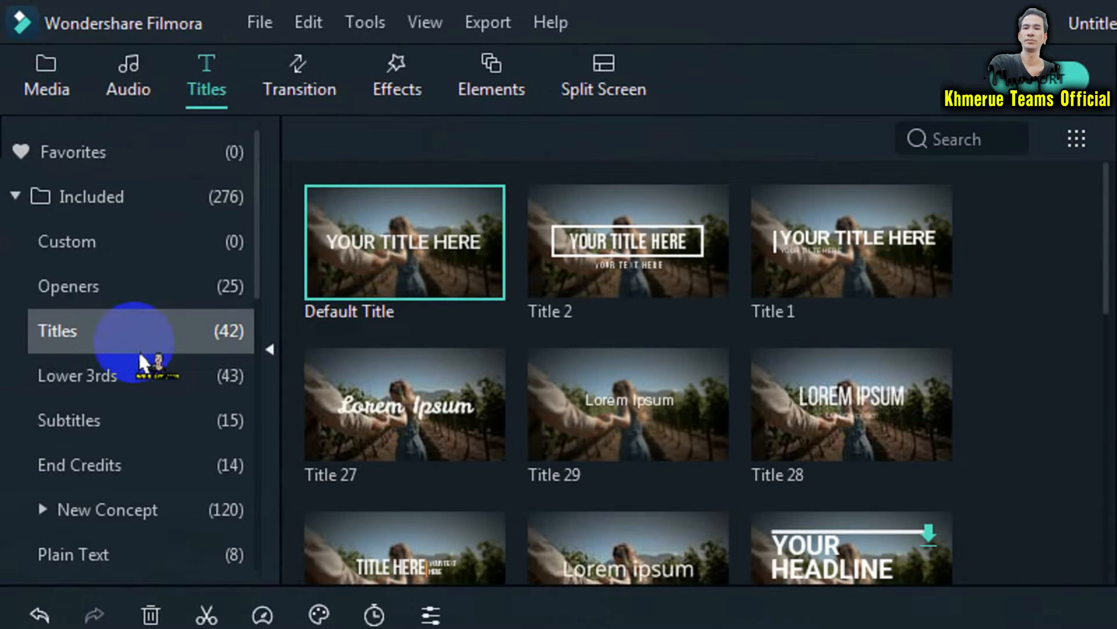
click(416, 250)
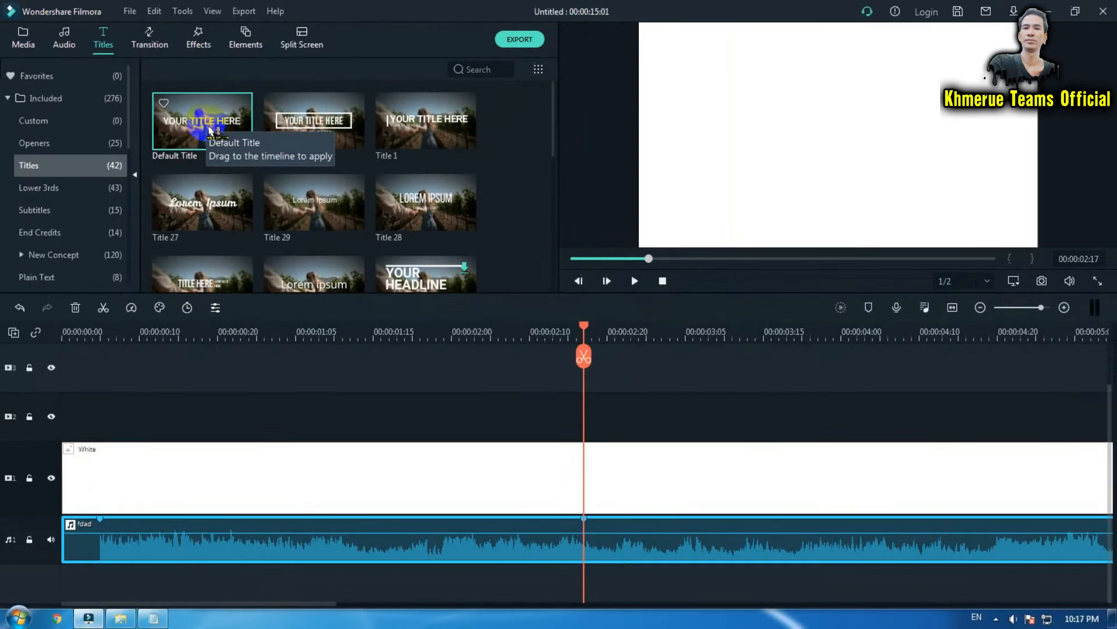
drag(210, 129, 171, 417)
Trim the Default Title's end back to the playhead at about 00:00:02:17.
drag(943, 431, 866, 437)
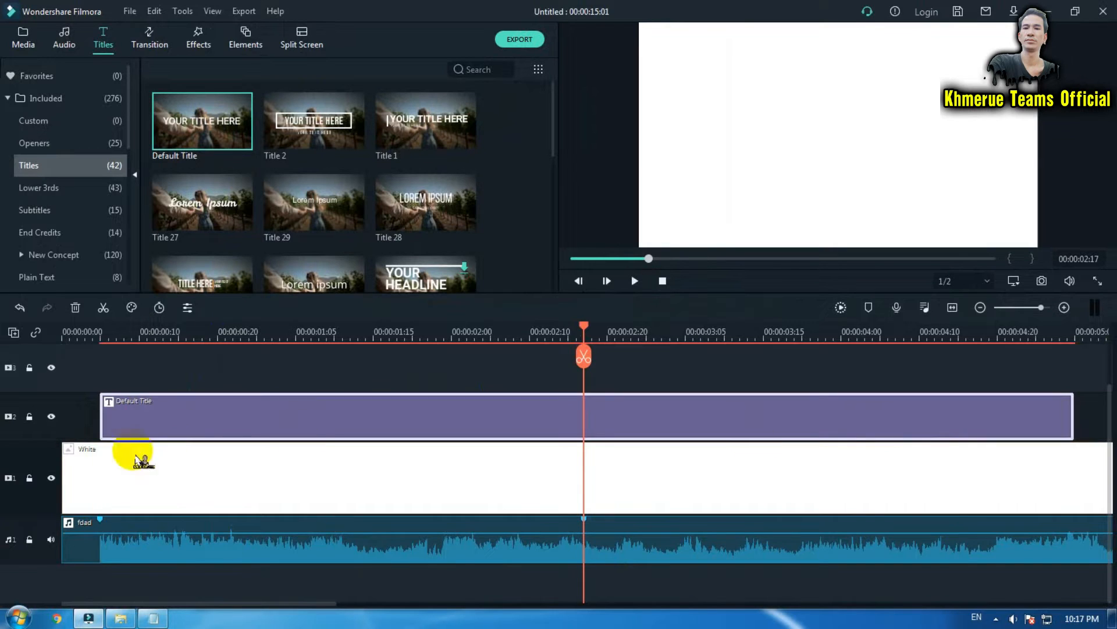
click(108, 399)
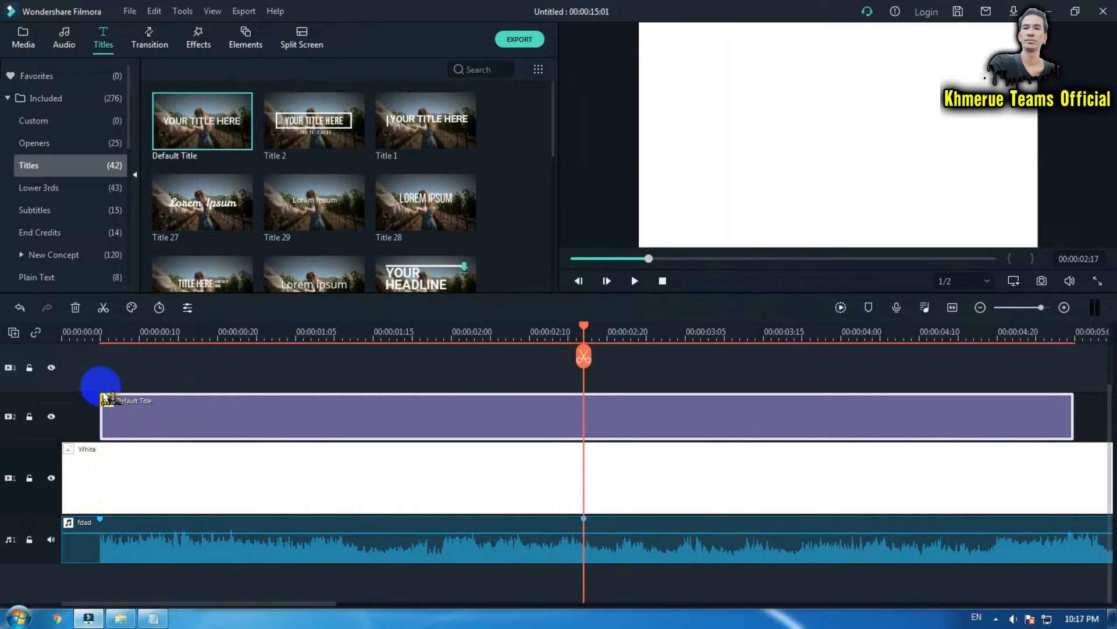
click(107, 522)
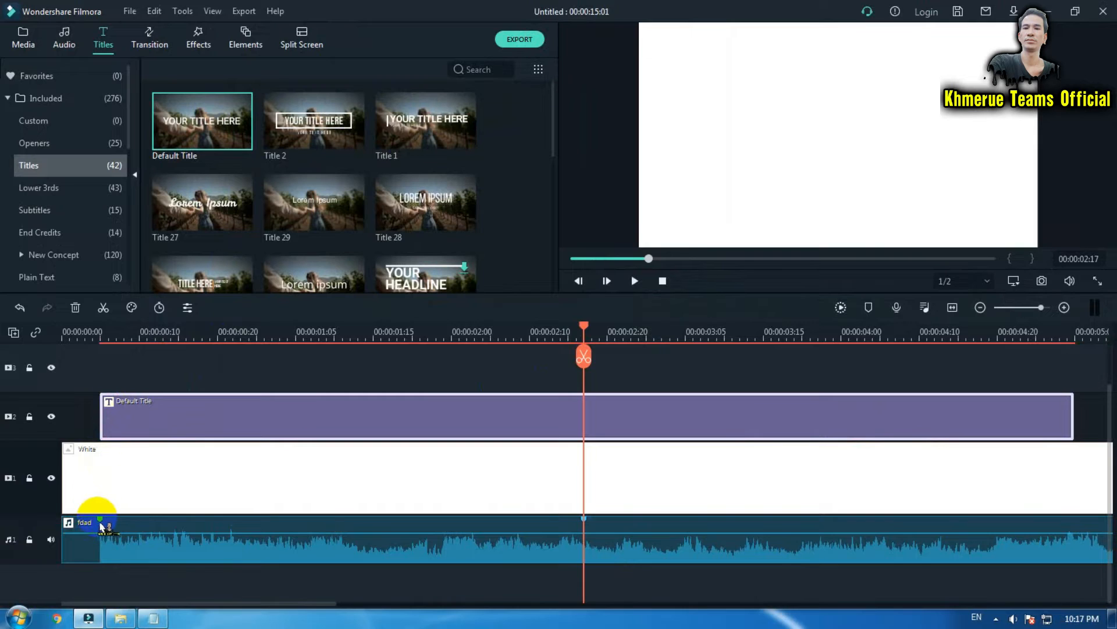
click(103, 406)
click(1077, 423)
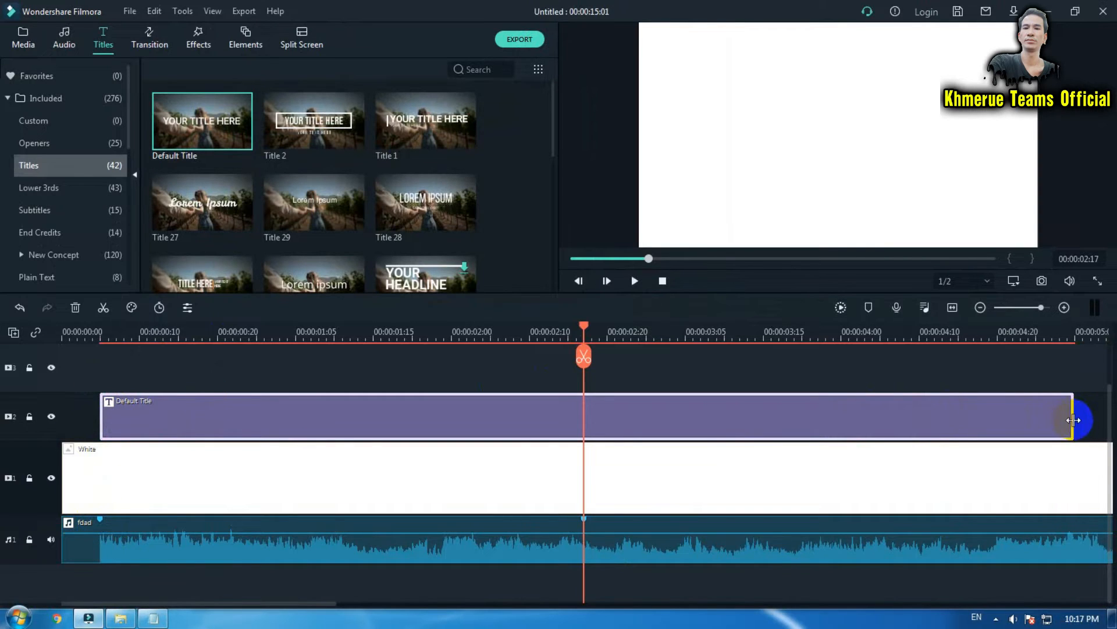
drag(1074, 420, 584, 420)
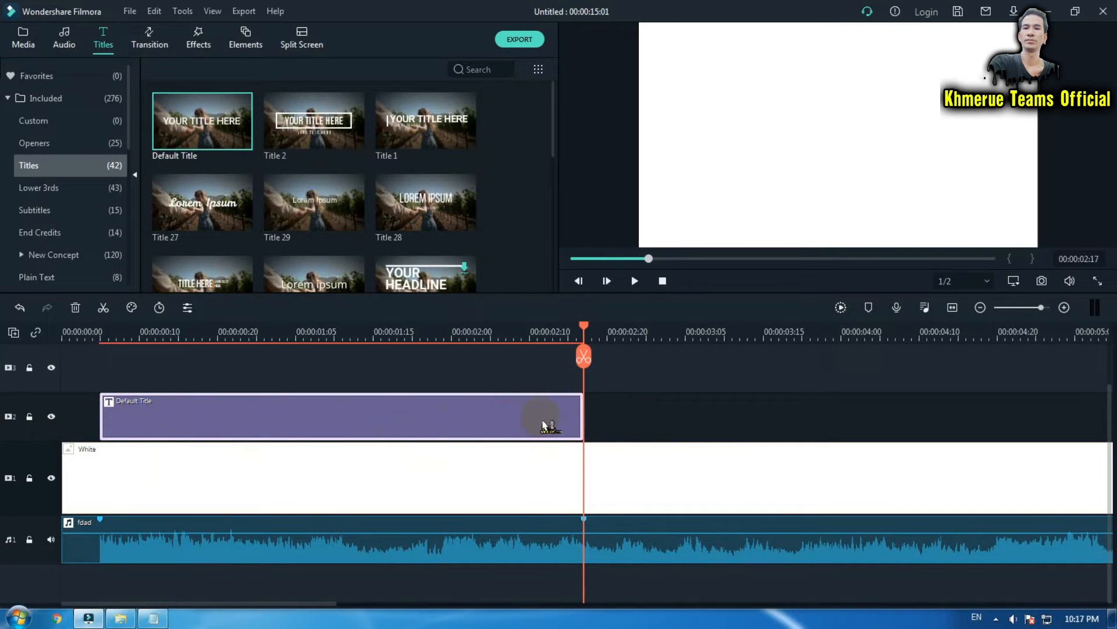
Replace the title's text with the pasted lyric "Whoa whoa, yea yea" and set its fill colour to yellow-green.
double_click(460, 422)
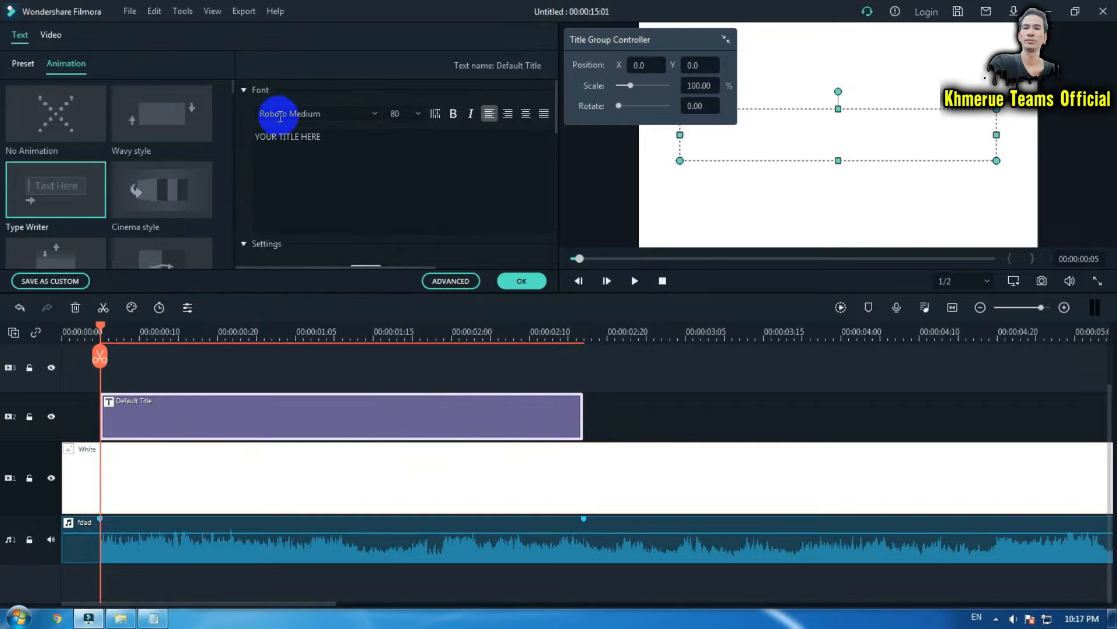
click(461, 285)
click(298, 131)
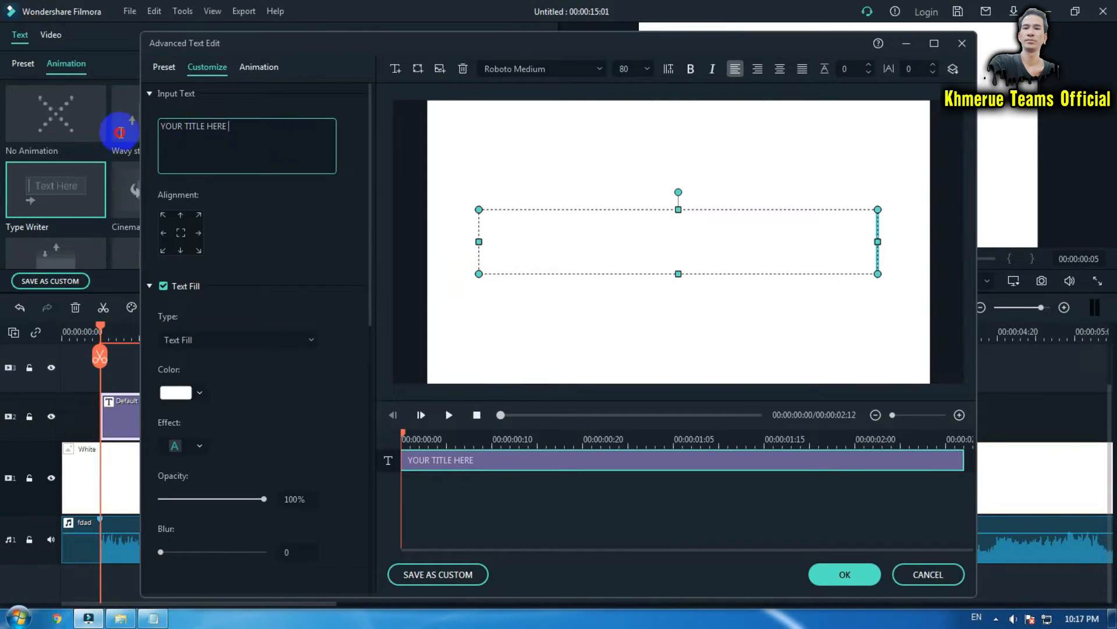
drag(252, 126, 156, 125)
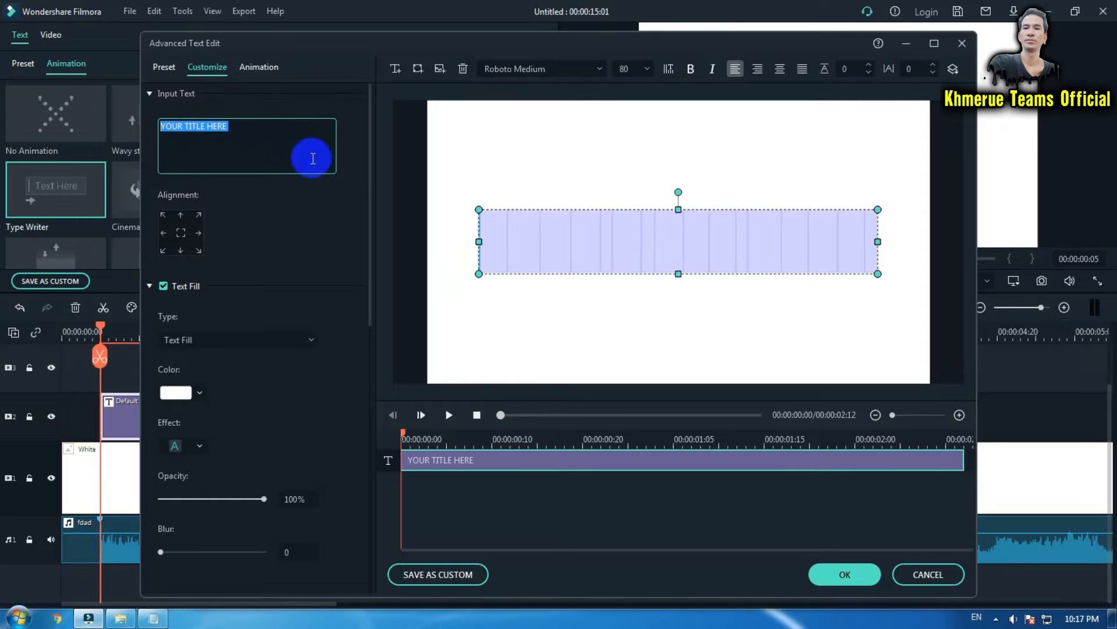
text(Whoa whoa, yea yea)
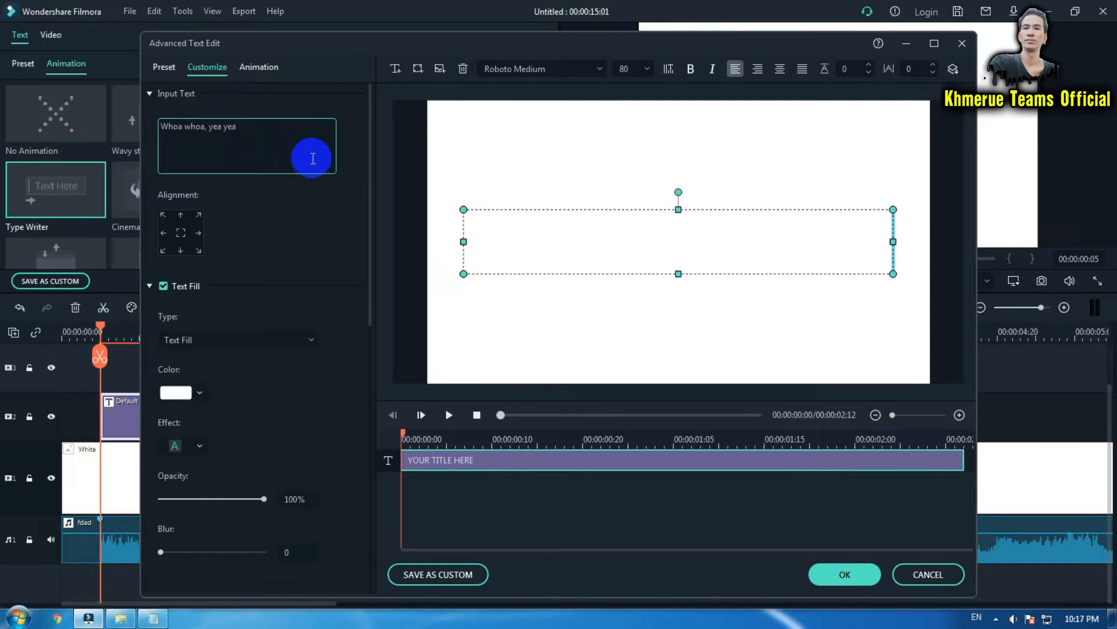
click(199, 393)
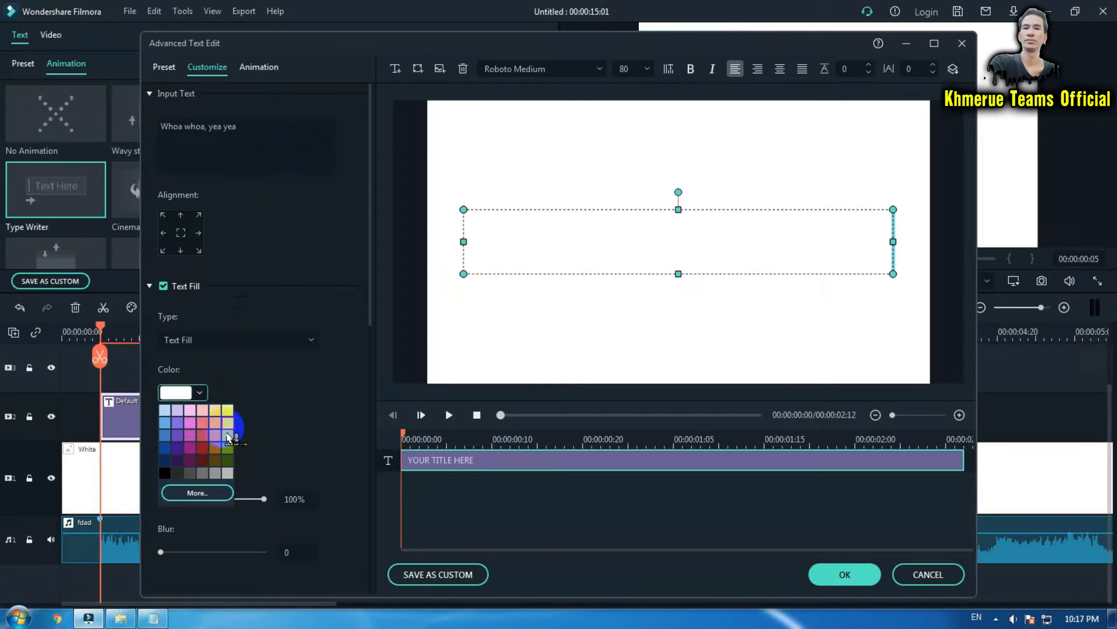
click(231, 430)
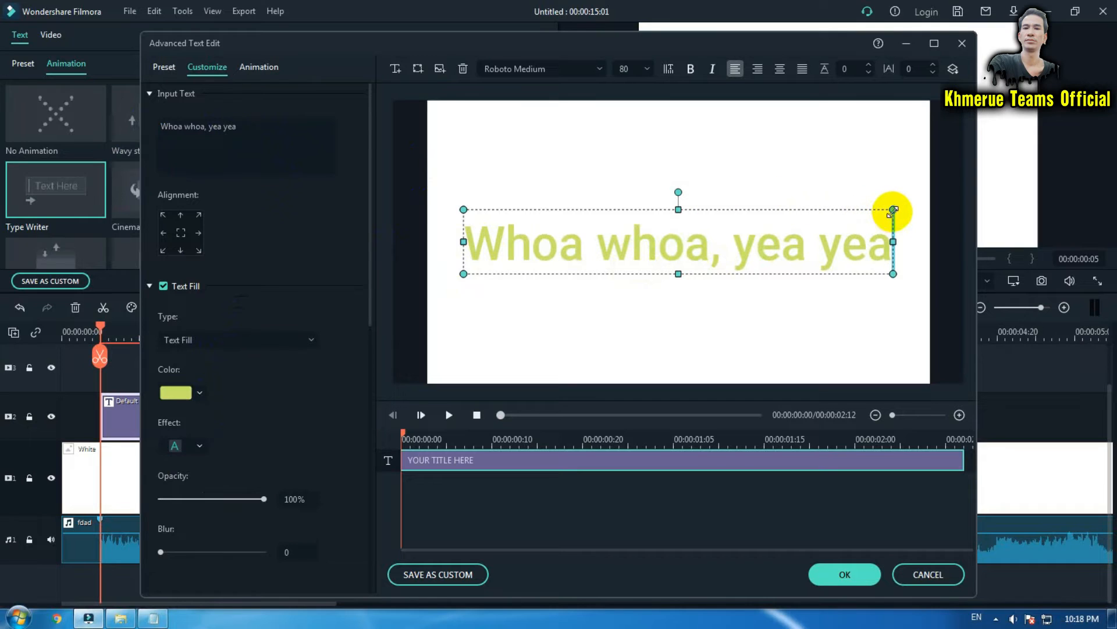
Shrink the lyric text and move it to the bottom centre of the frame, then apply the edit.
click(893, 210)
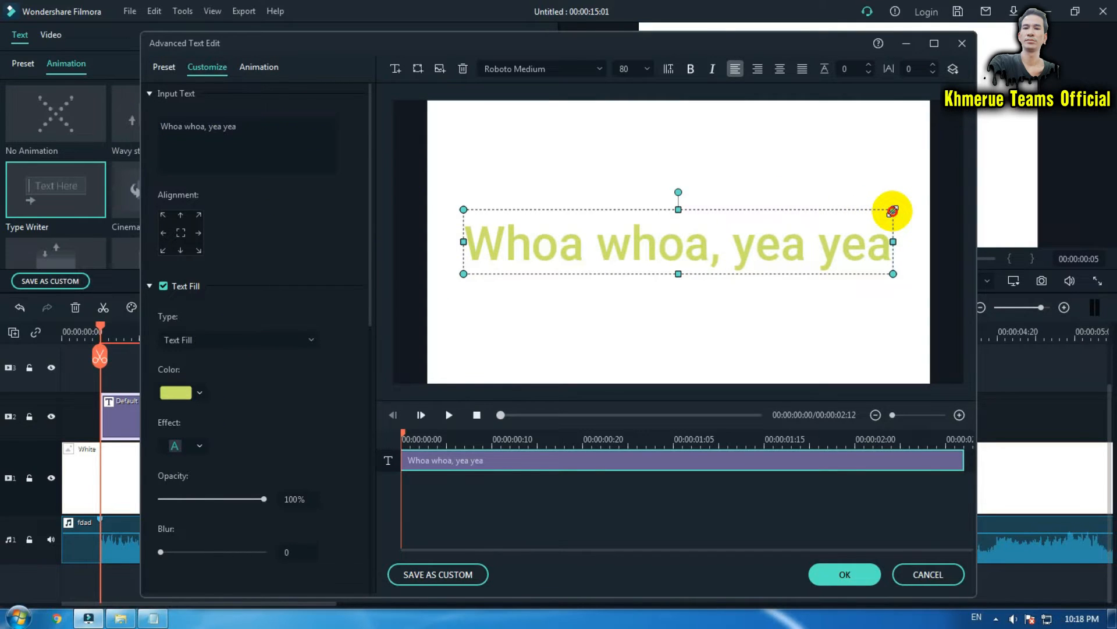
drag(894, 210, 699, 241)
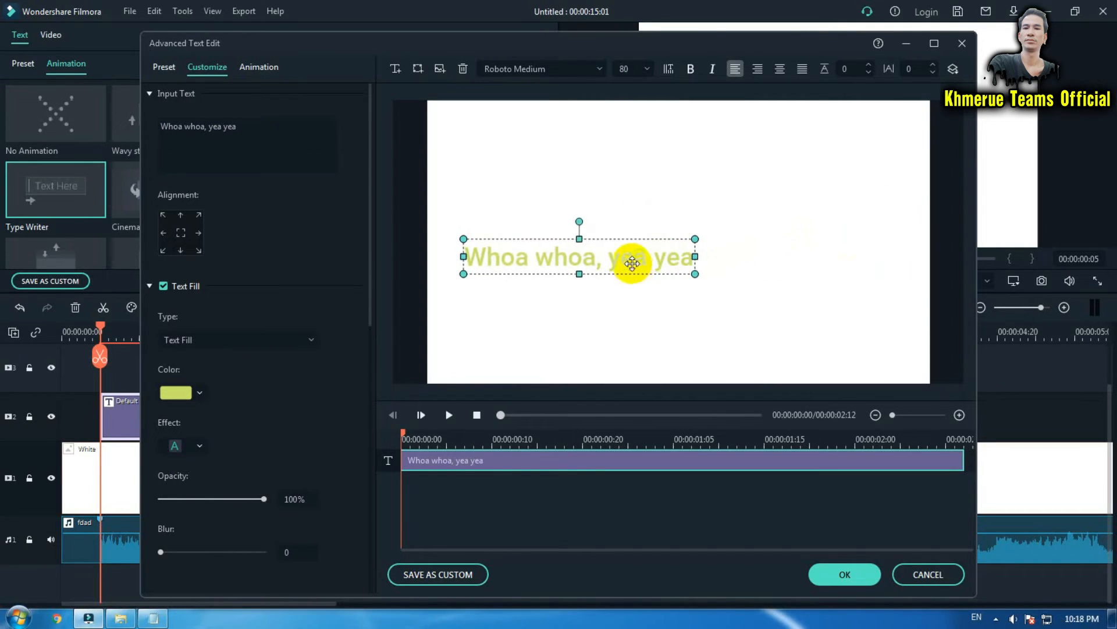
drag(632, 263, 726, 358)
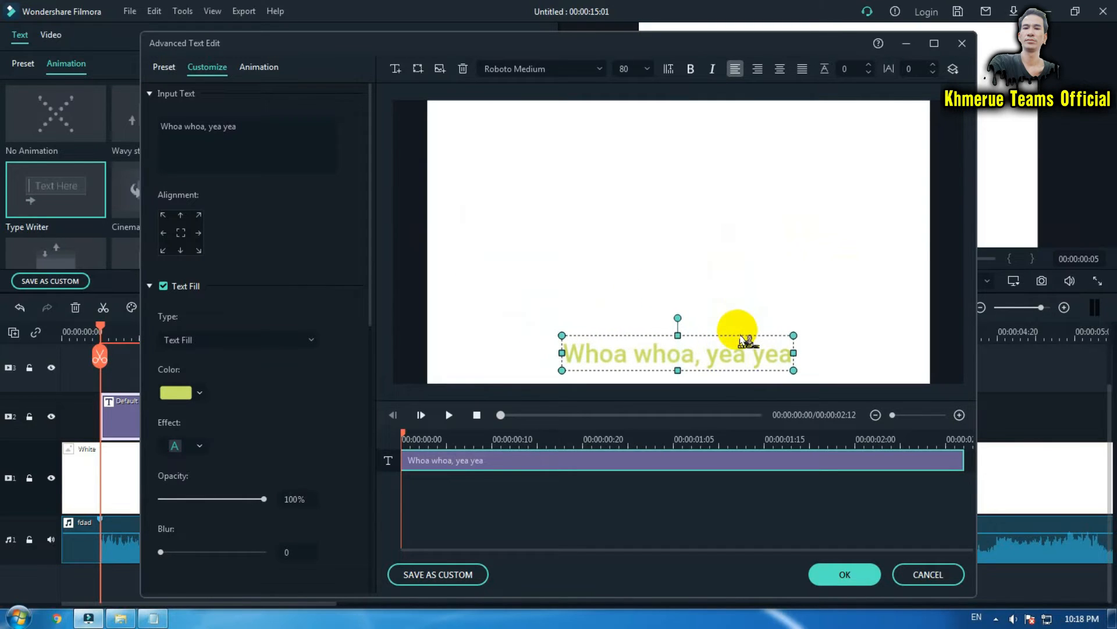
click(844, 574)
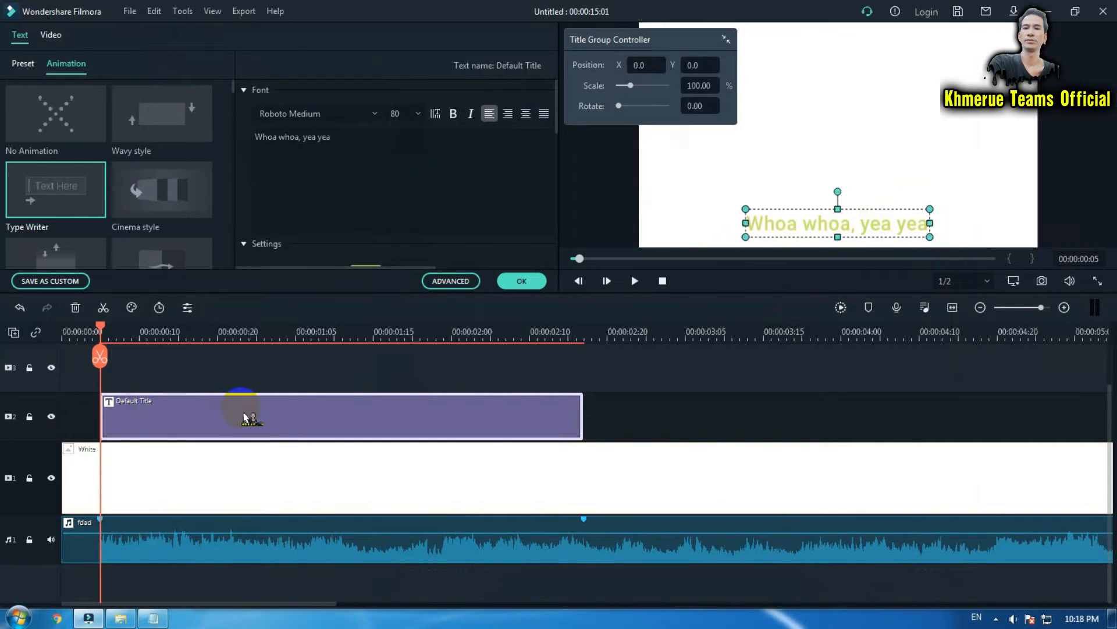
Enable a text shadow on the lyric title and apply the title changes.
click(463, 282)
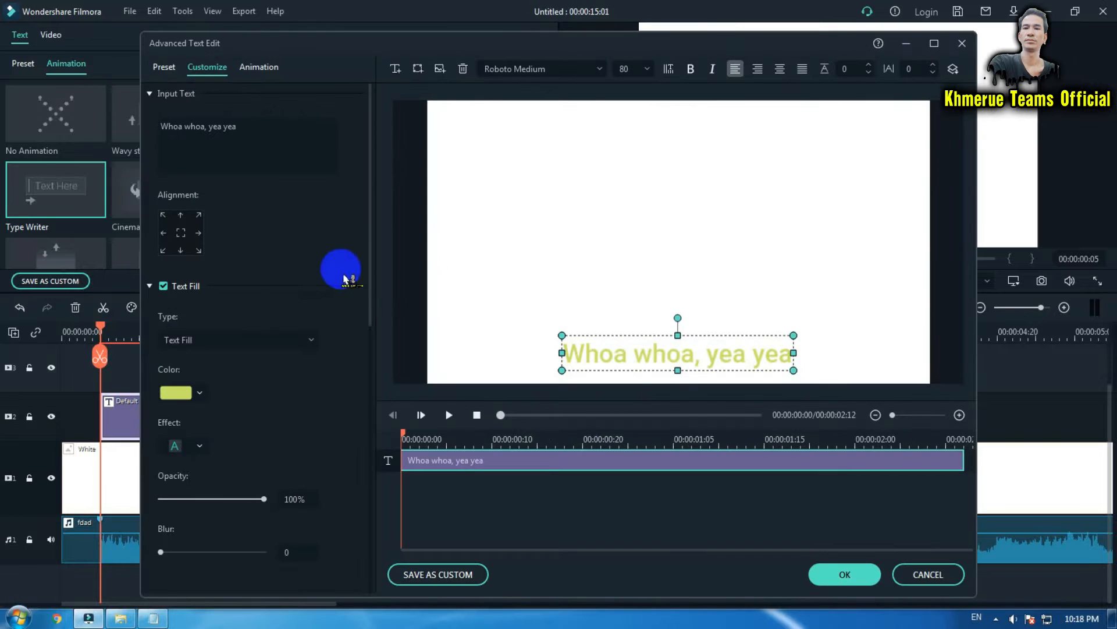
drag(370, 285, 374, 464)
click(201, 470)
click(165, 467)
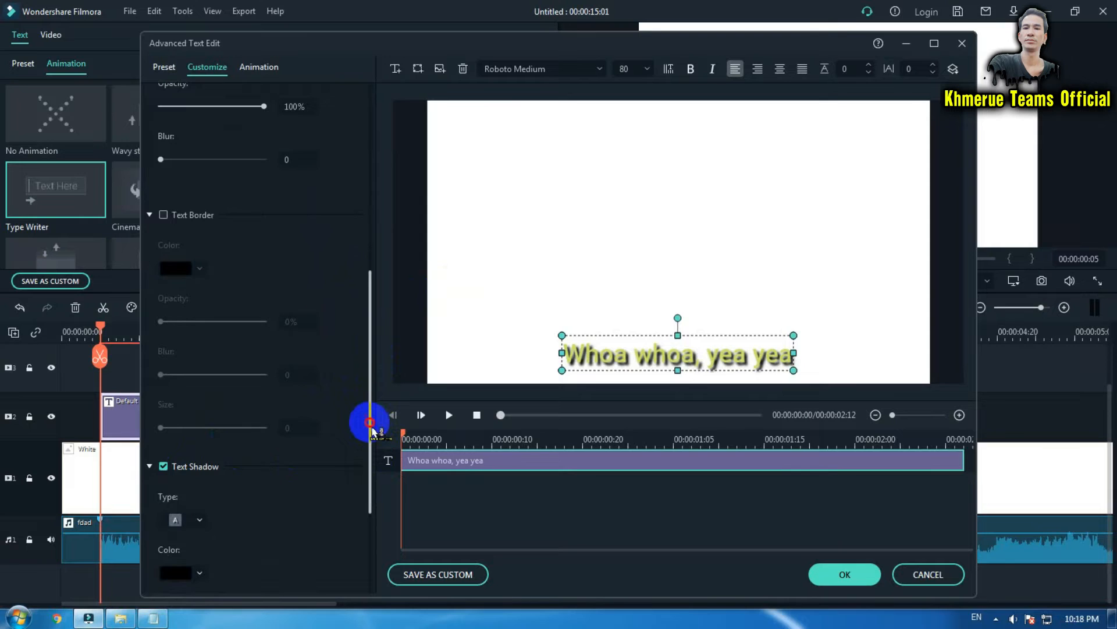
drag(369, 424, 369, 461)
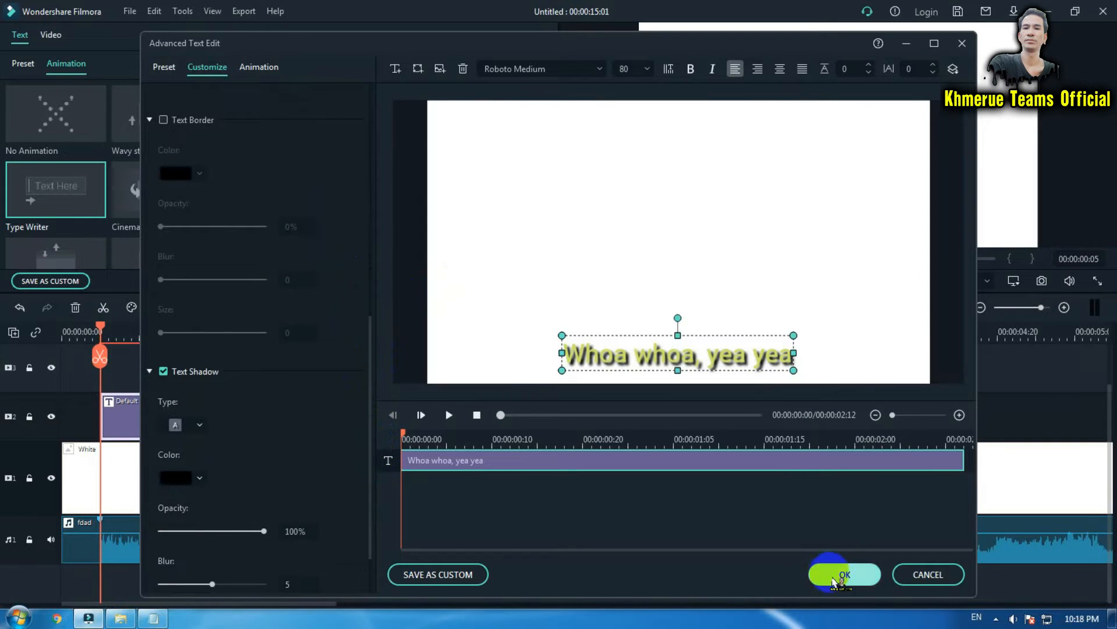
click(845, 573)
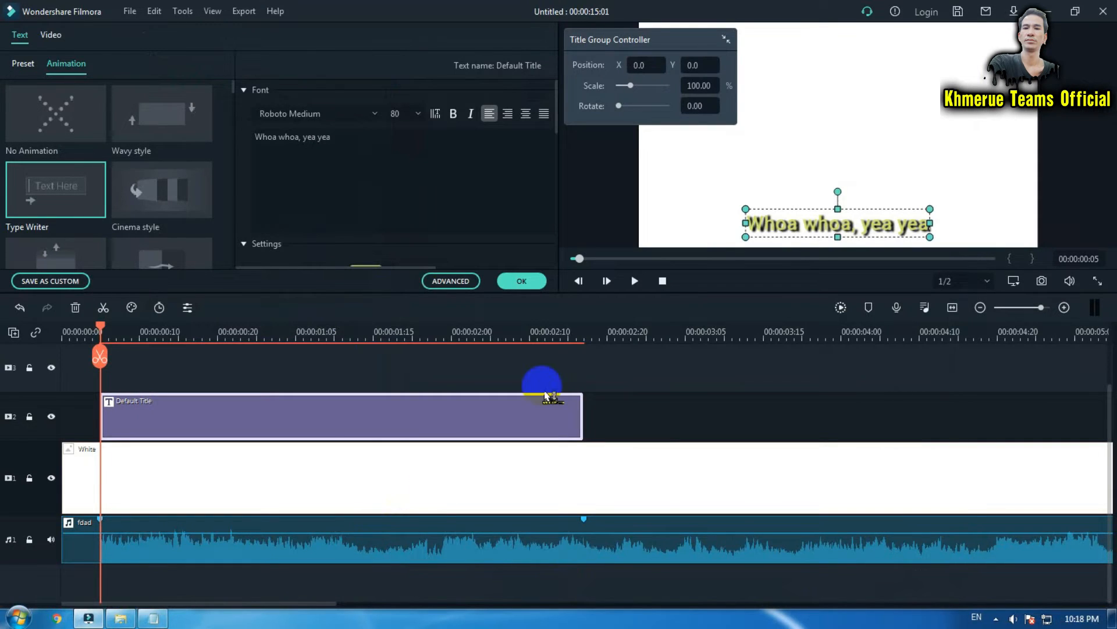
click(521, 281)
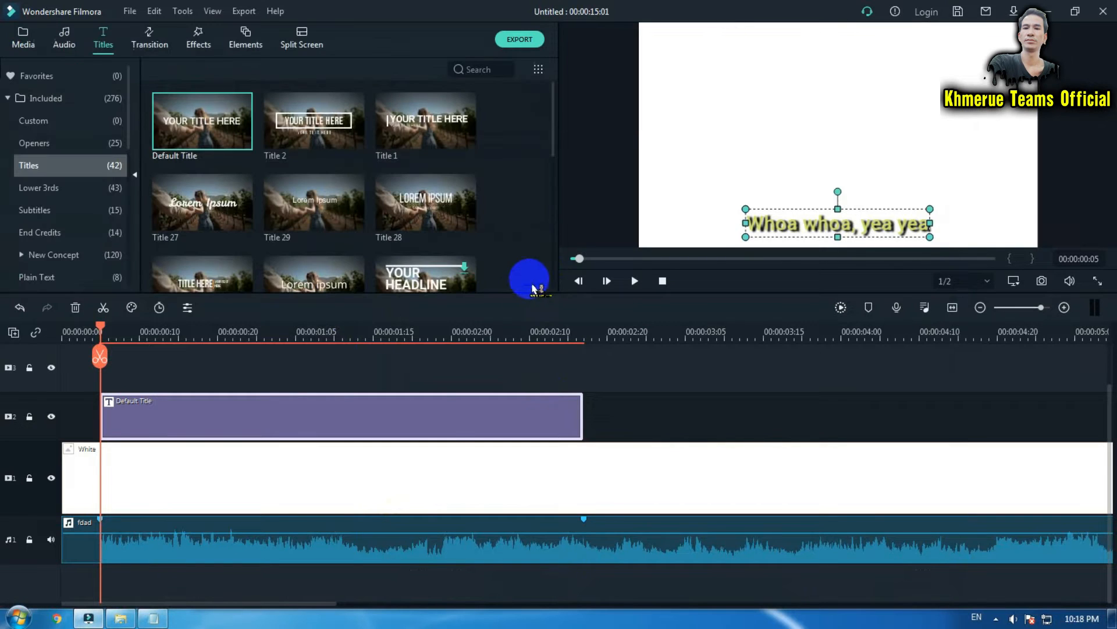
Copy the lyric title clip.
right_click(428, 428)
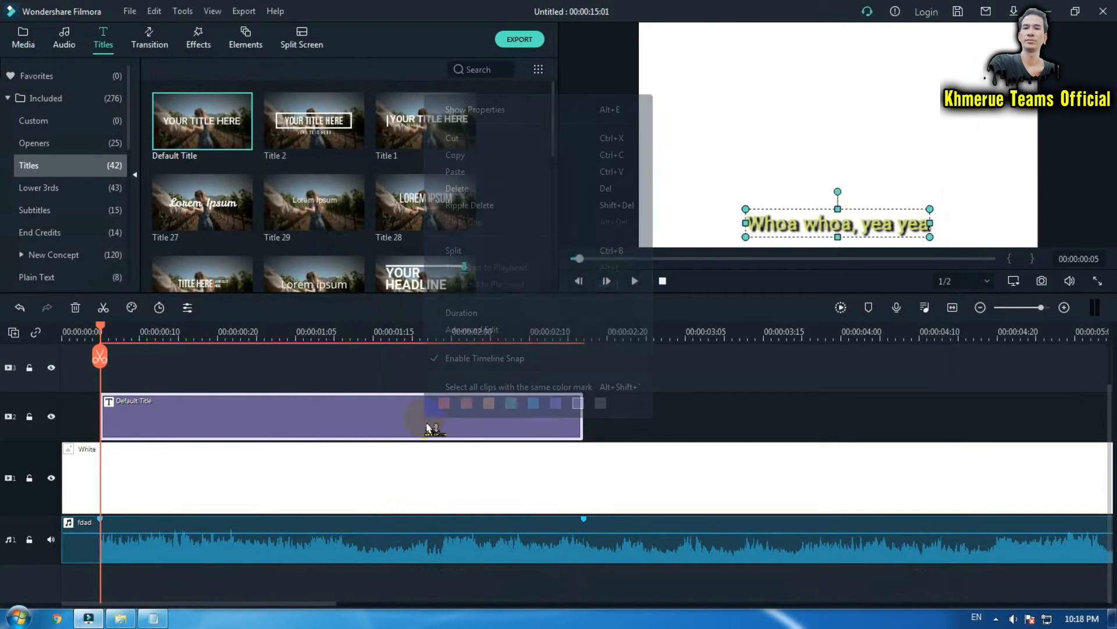
click(503, 155)
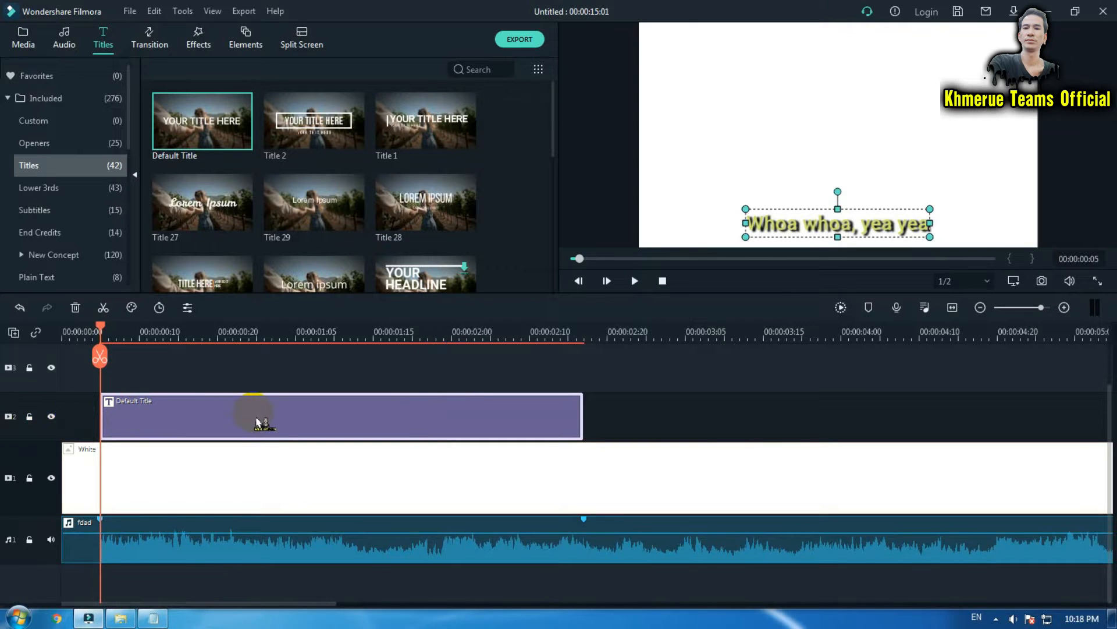
scroll(285, 407, up, 1)
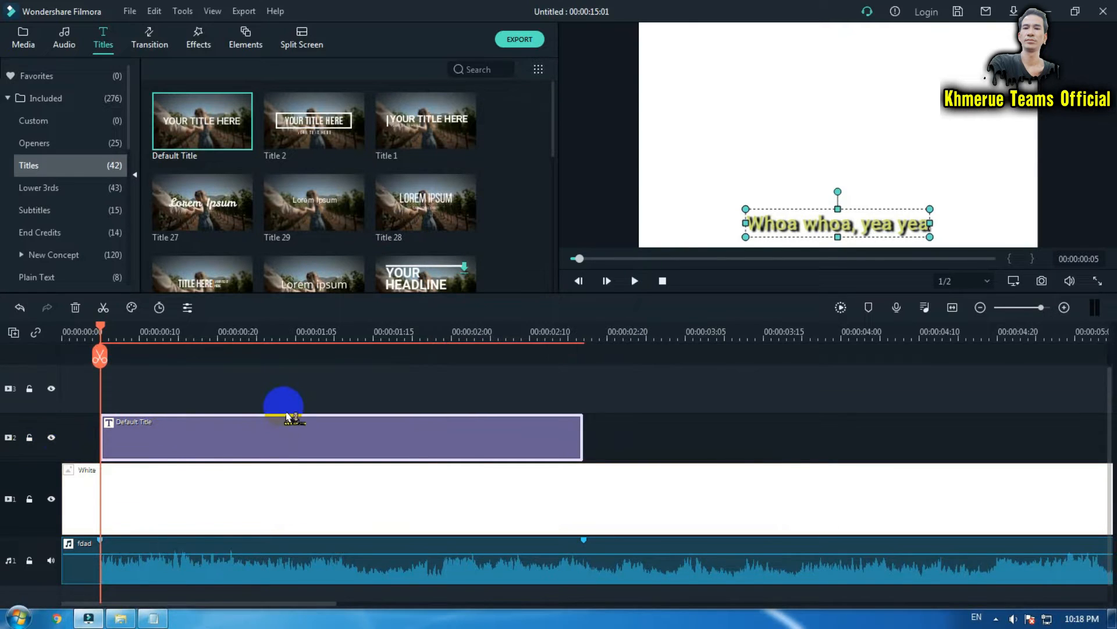
Try pasting the copied title onto the timeline and dragging it into place, then undo both changes.
click(13, 332)
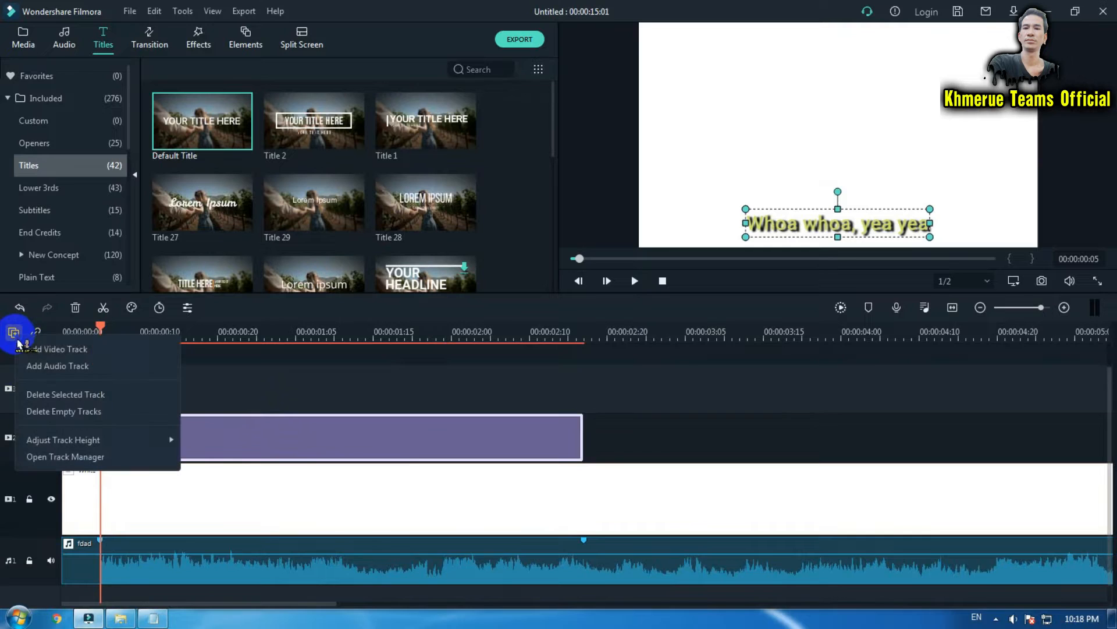
click(295, 400)
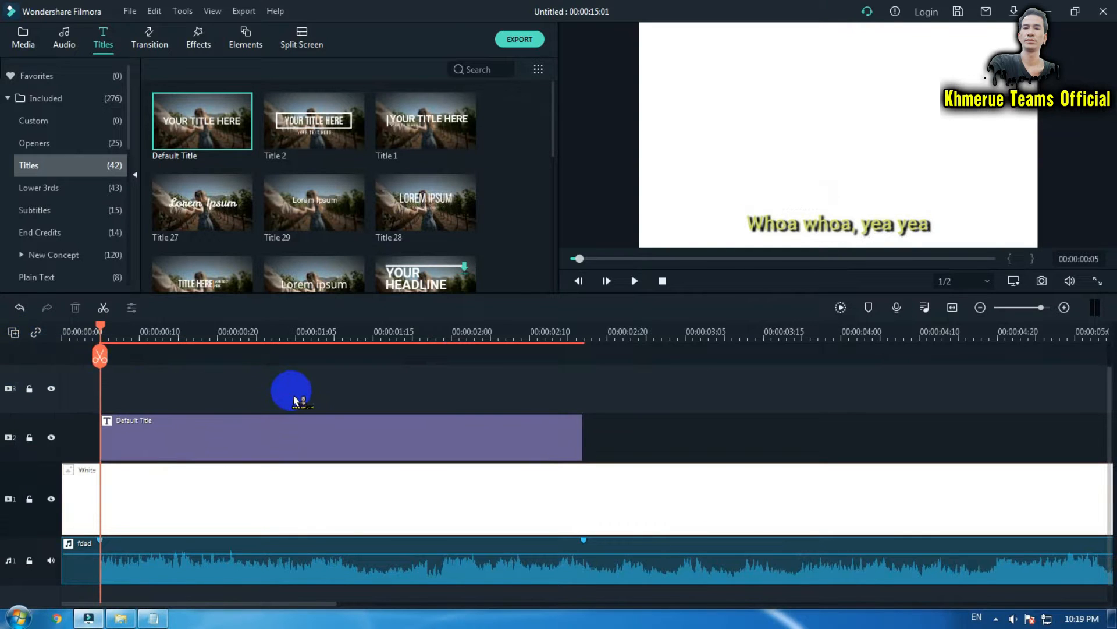
right_click(295, 401)
click(369, 48)
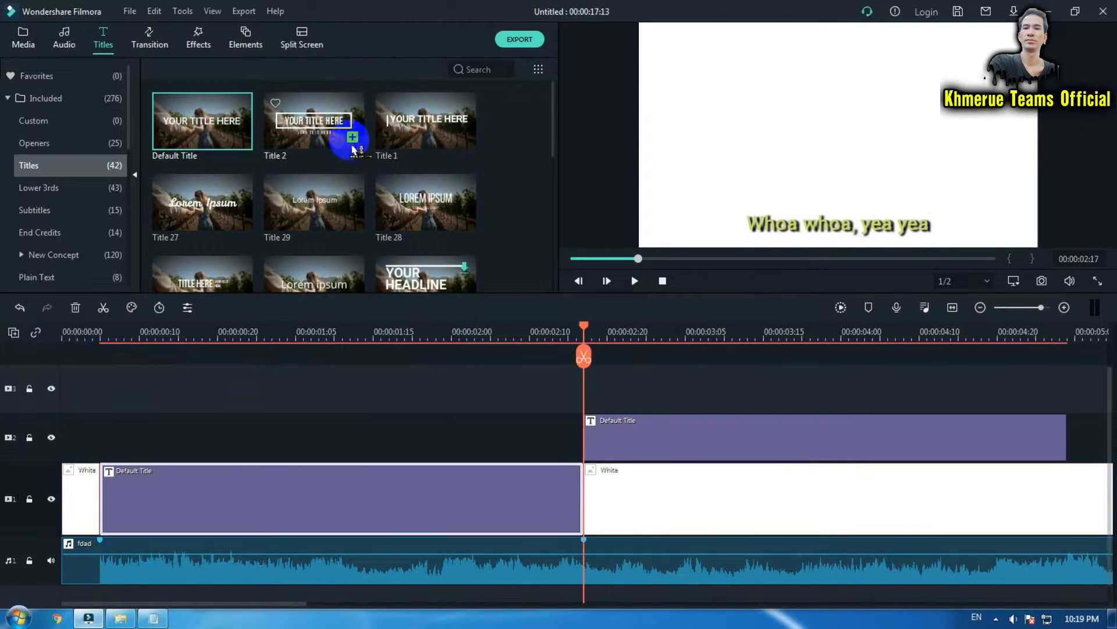
drag(754, 439, 292, 440)
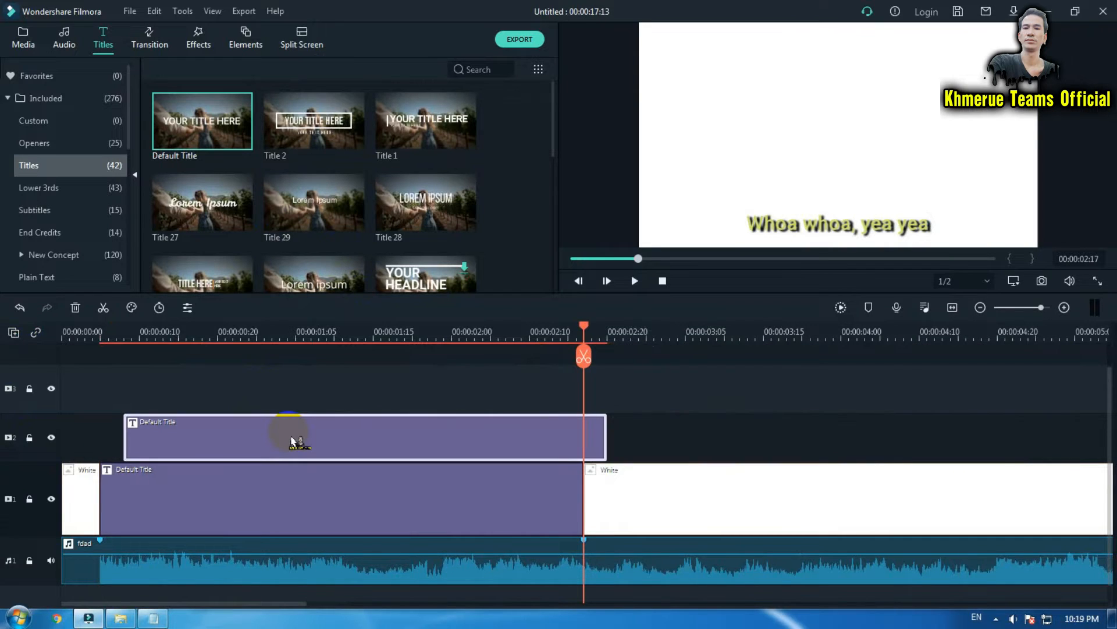
key(ctrl+z)
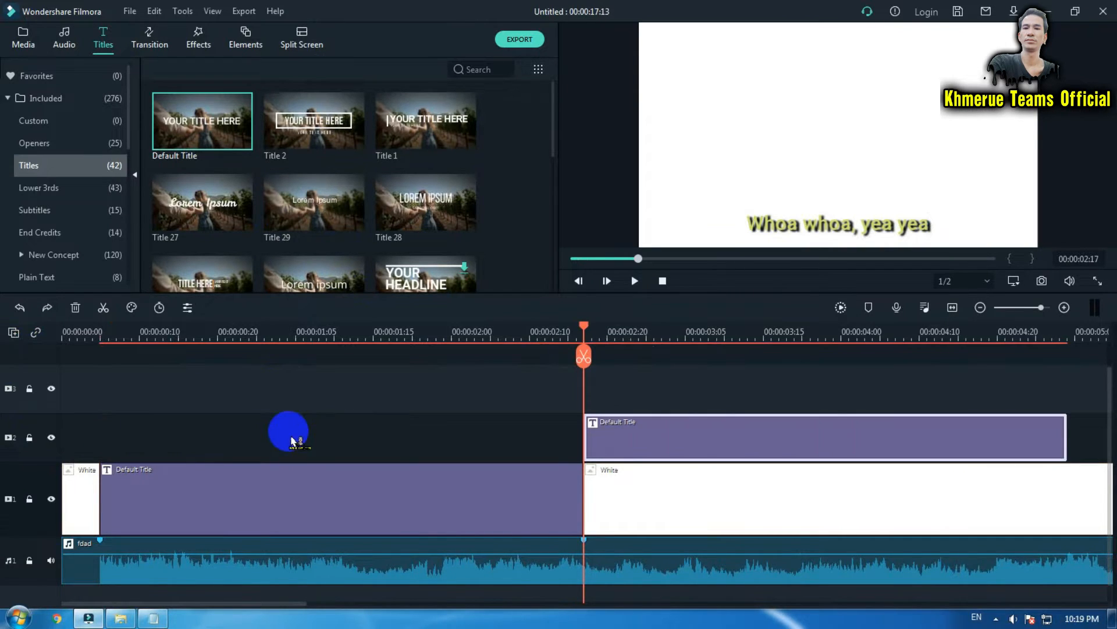
key(ctrl+z)
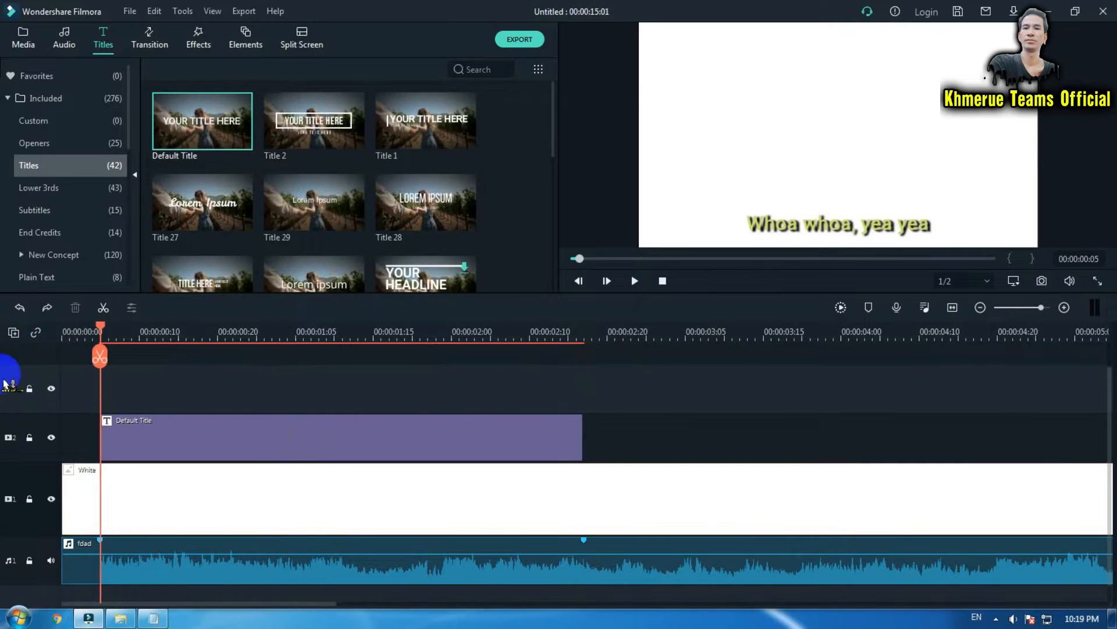
Paste the copied lyric title onto the third video track, directly above the original title.
right_click(228, 384)
click(319, 50)
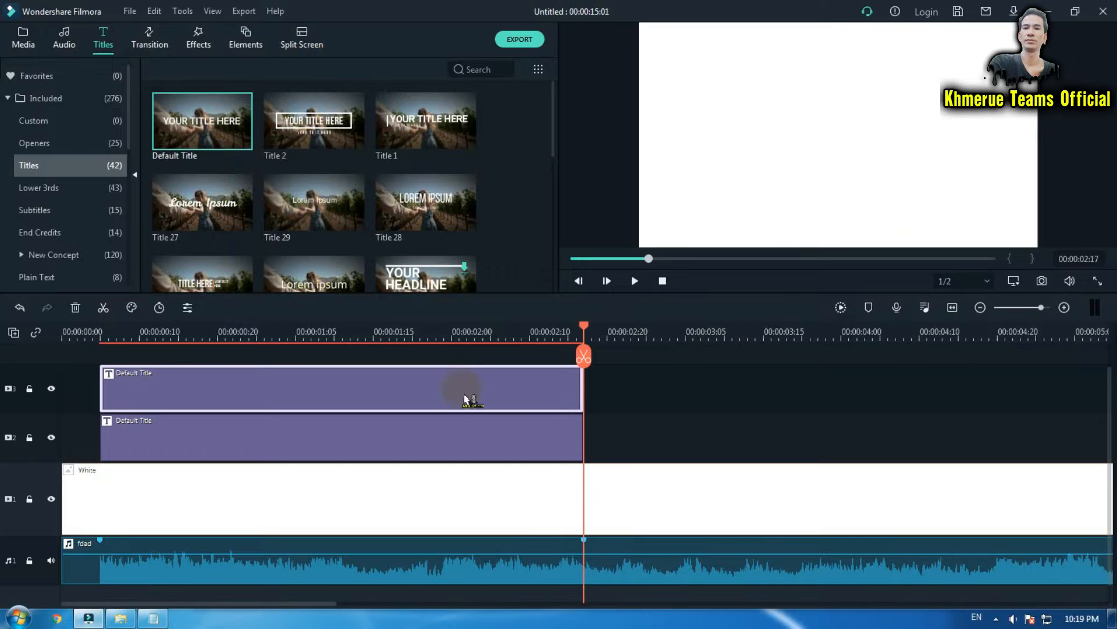
key(Home)
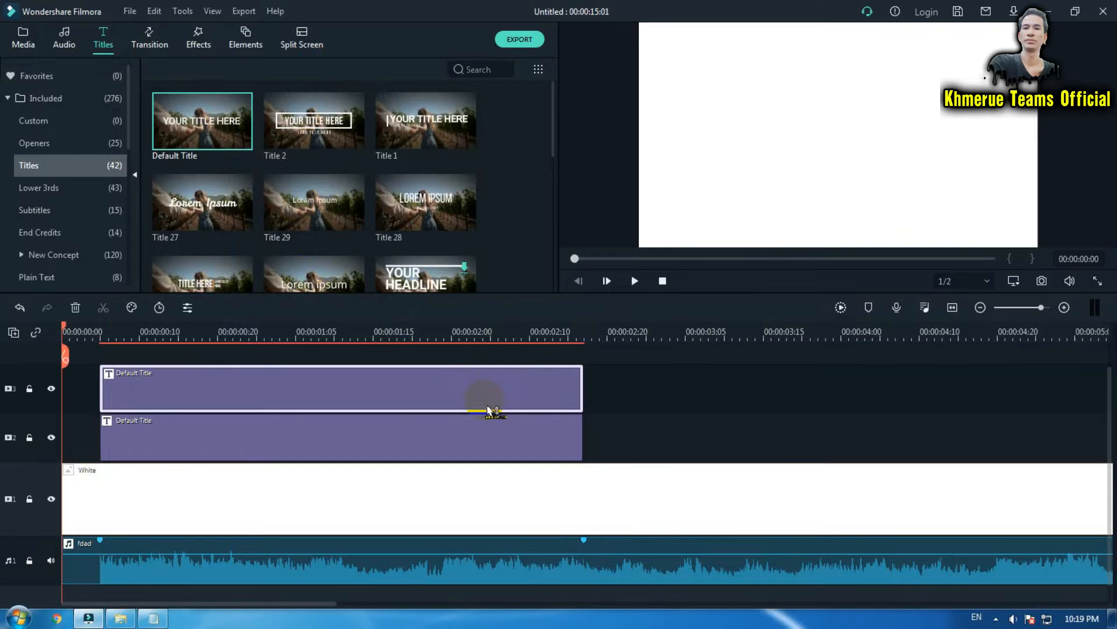
Recolour the top title copy's text dark red in the advanced editor, then hide the top track.
click(264, 333)
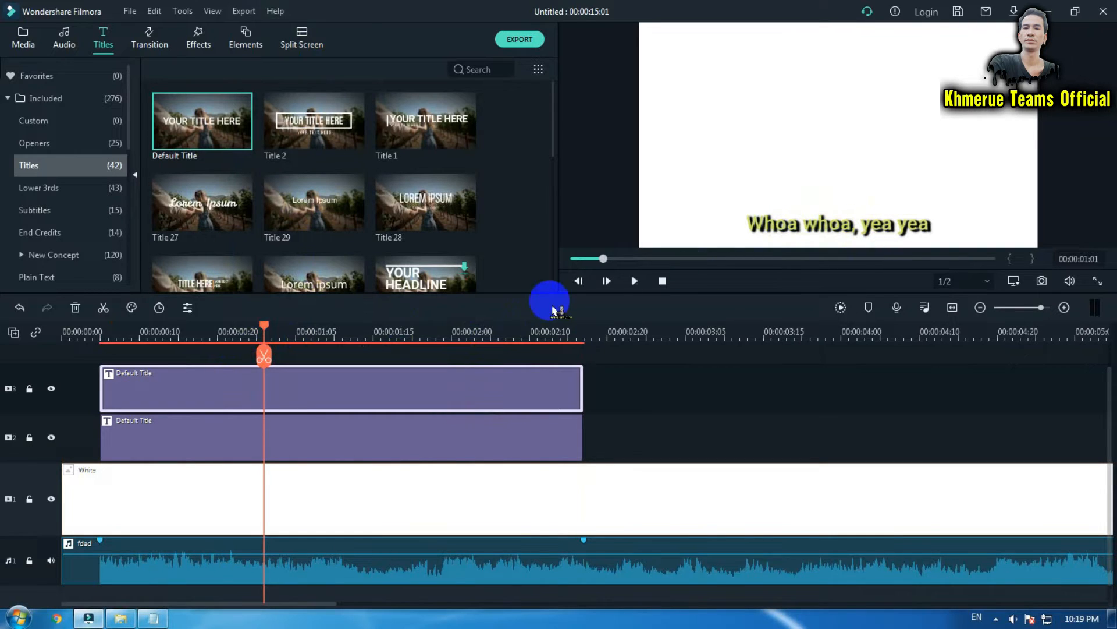
double_click(451, 400)
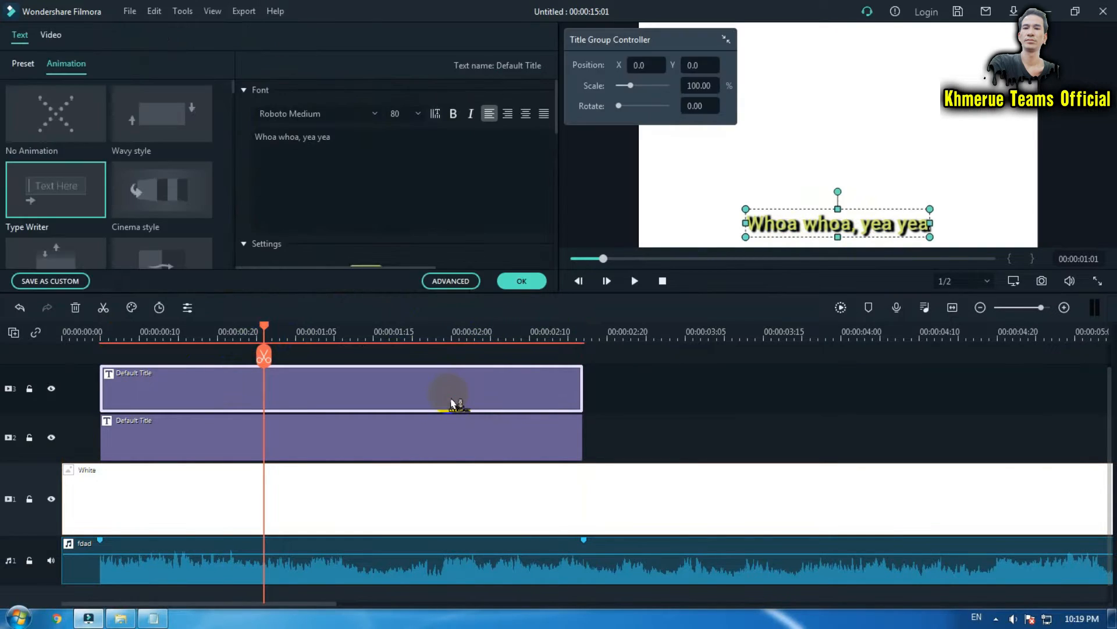
click(469, 282)
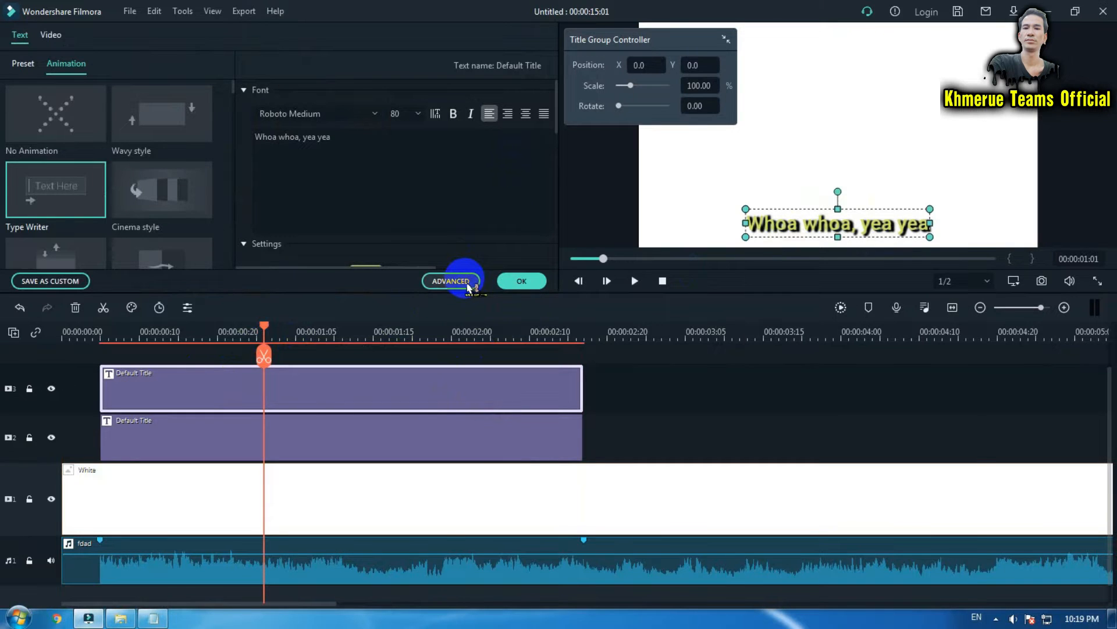
drag(363, 51, 511, 56)
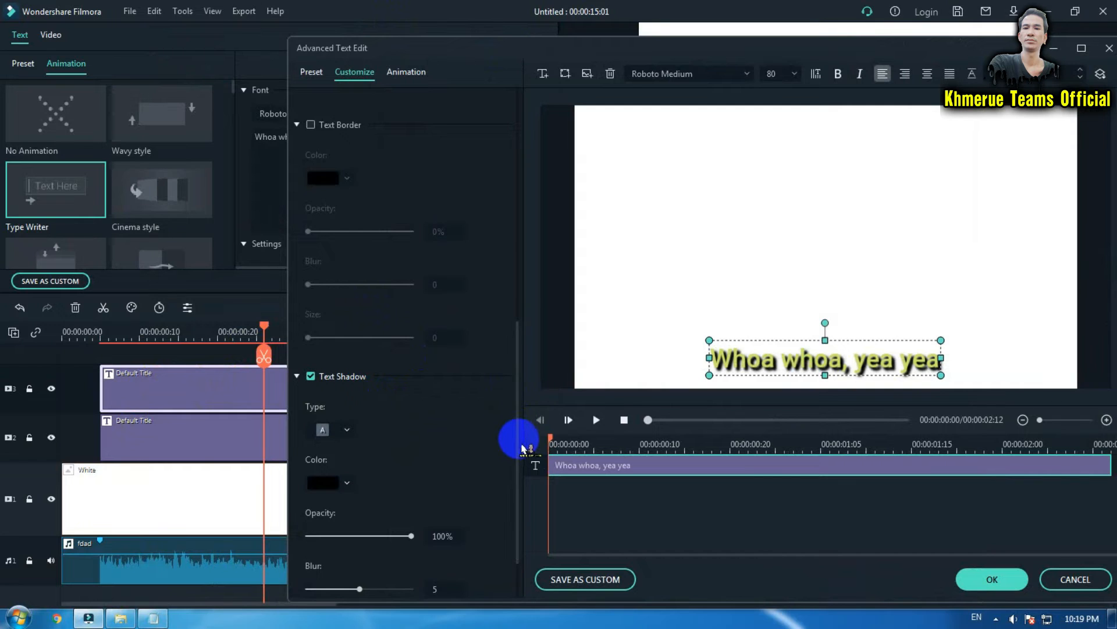
drag(520, 458, 518, 212)
click(347, 399)
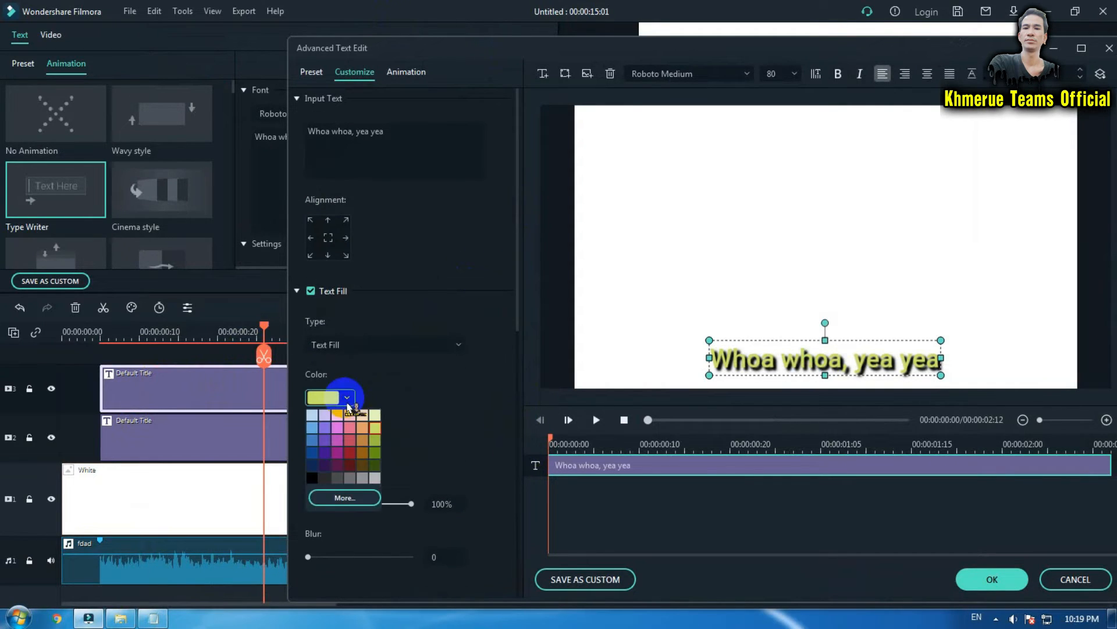
click(350, 453)
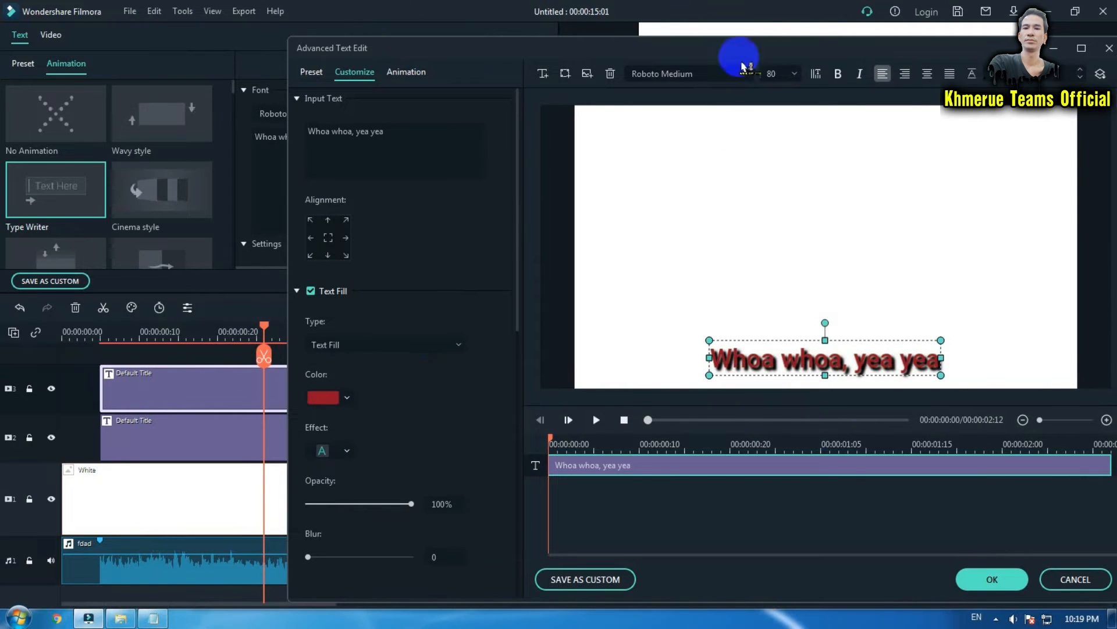
drag(762, 45, 582, 39)
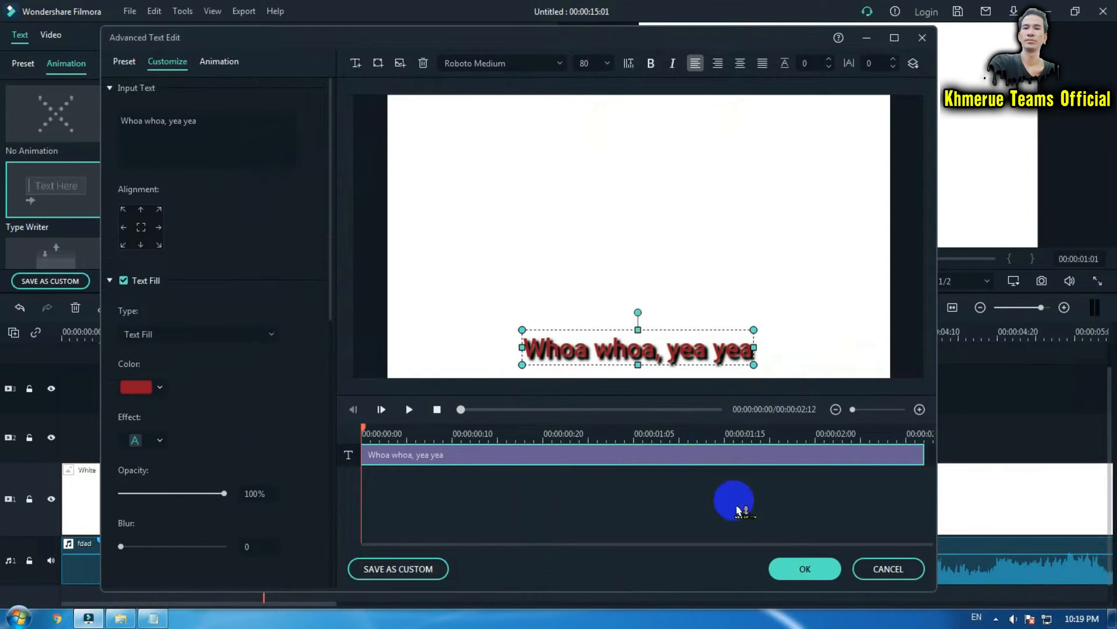
click(805, 569)
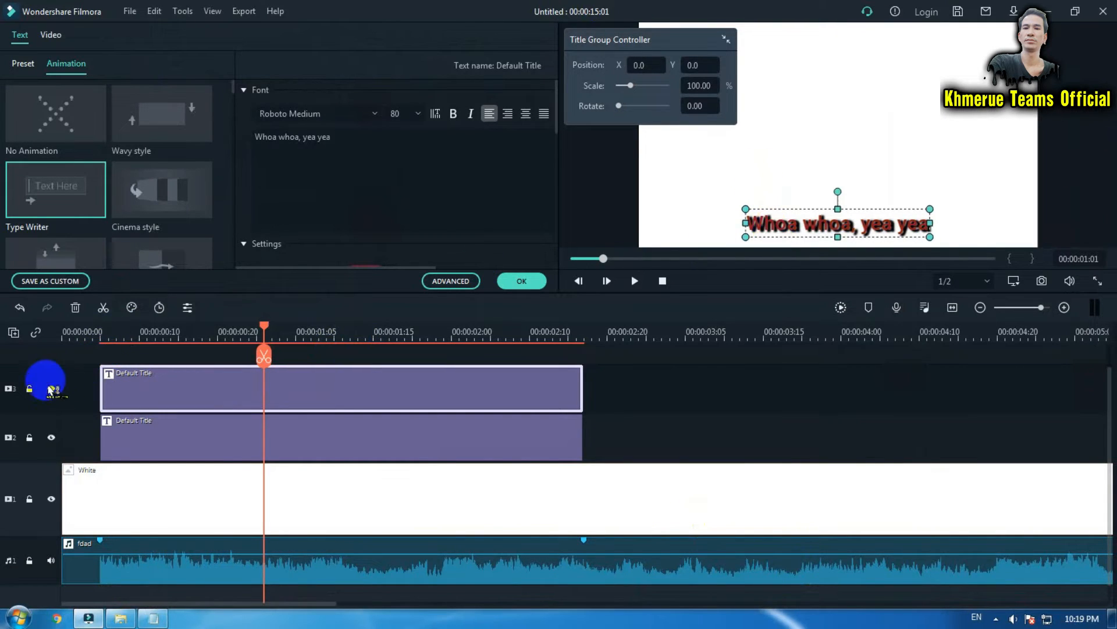
click(52, 390)
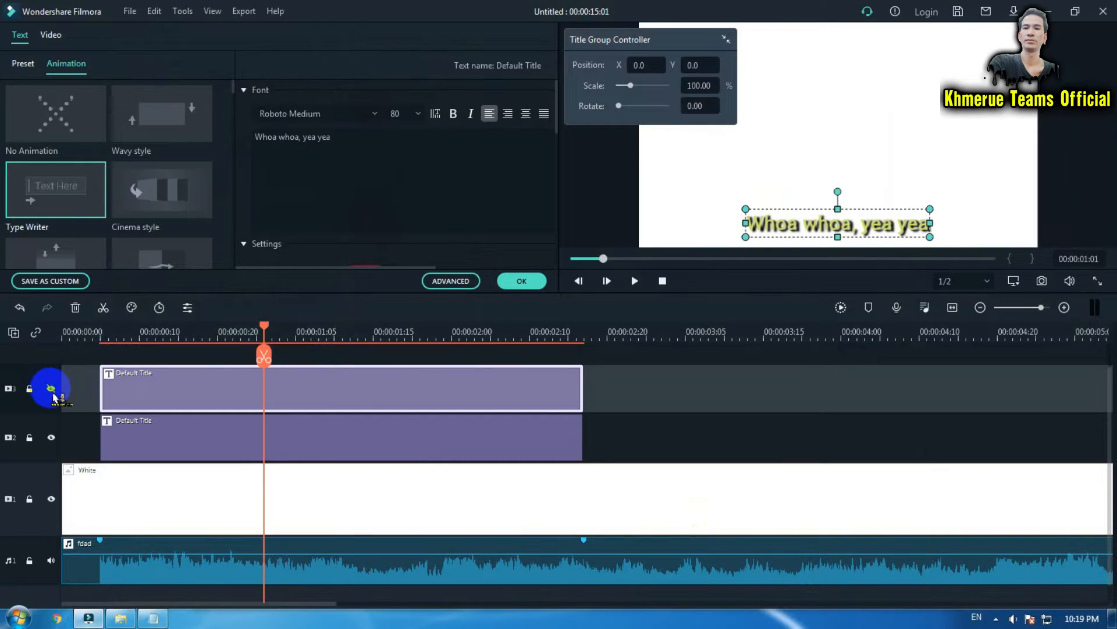
Make both title tracks visible again, checking the second track by toggling it off and on, and close the title editor.
click(52, 388)
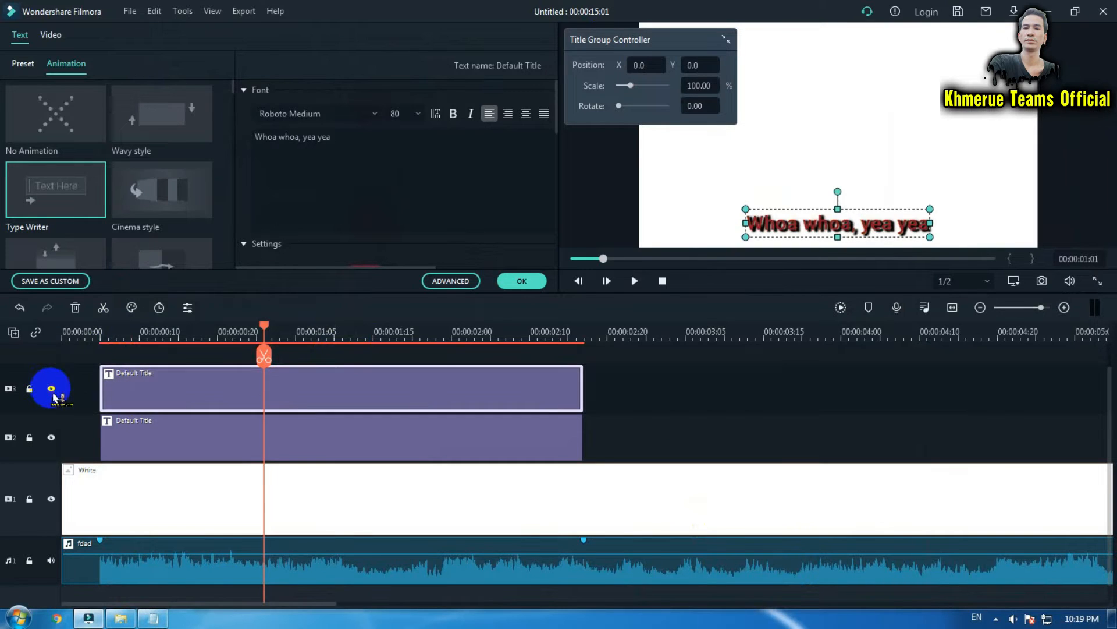
click(52, 438)
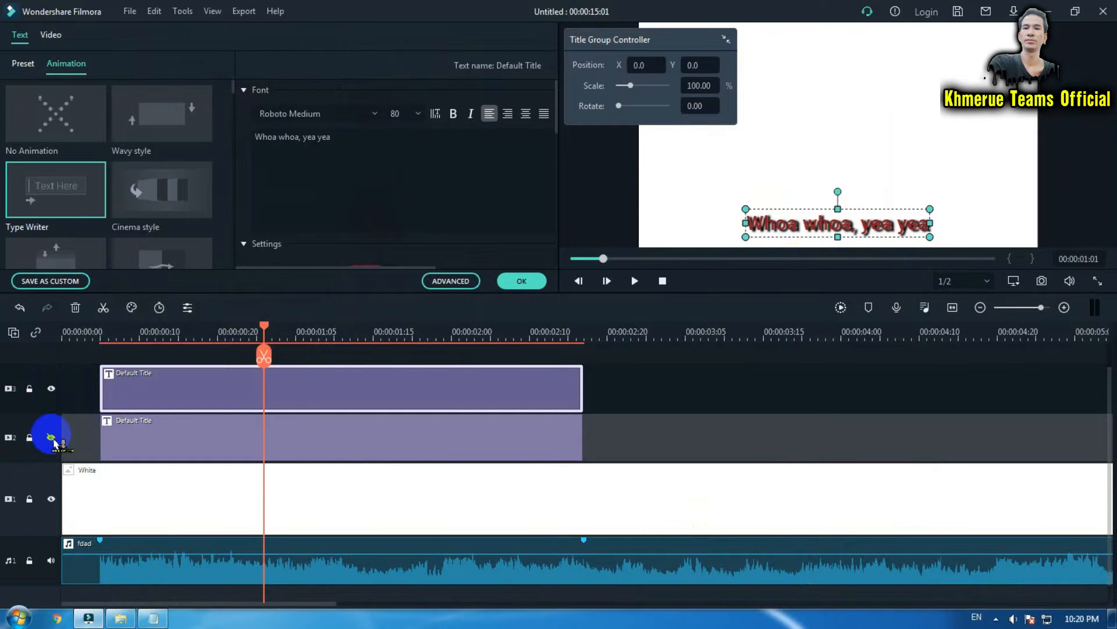
click(52, 437)
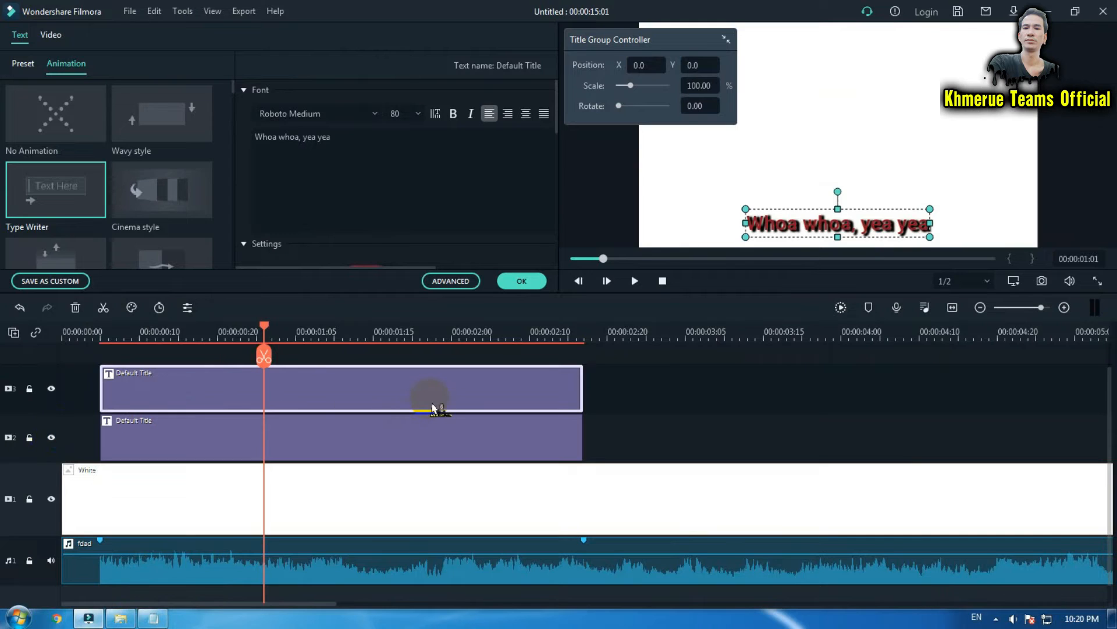
click(524, 283)
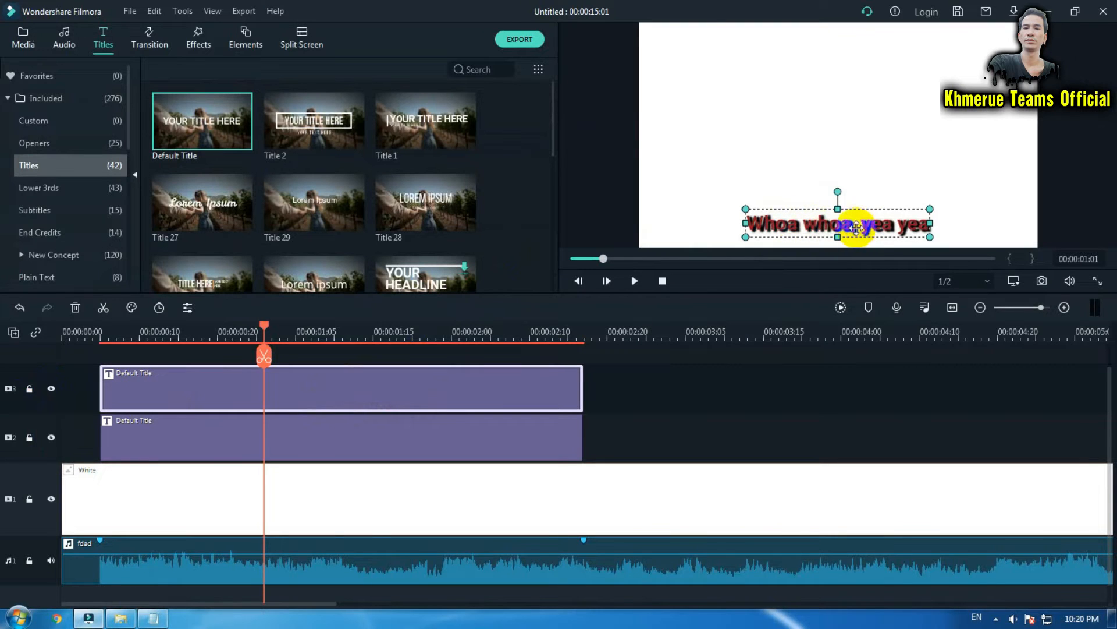
Open the top title copy and apply the Type Writer animation to it.
drag(923, 220, 860, 227)
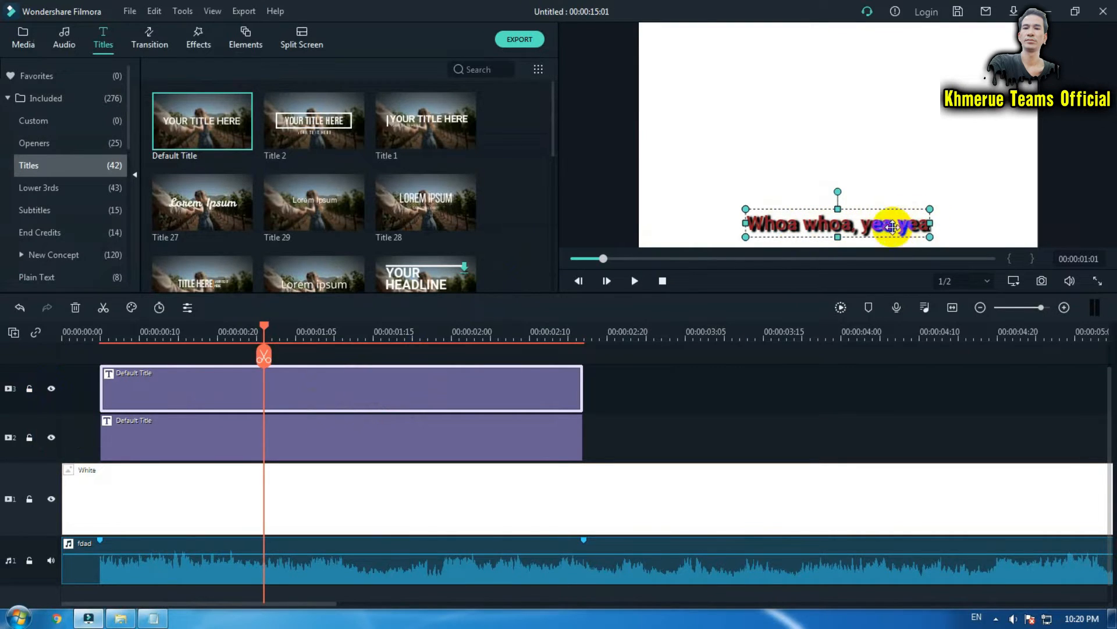
click(516, 236)
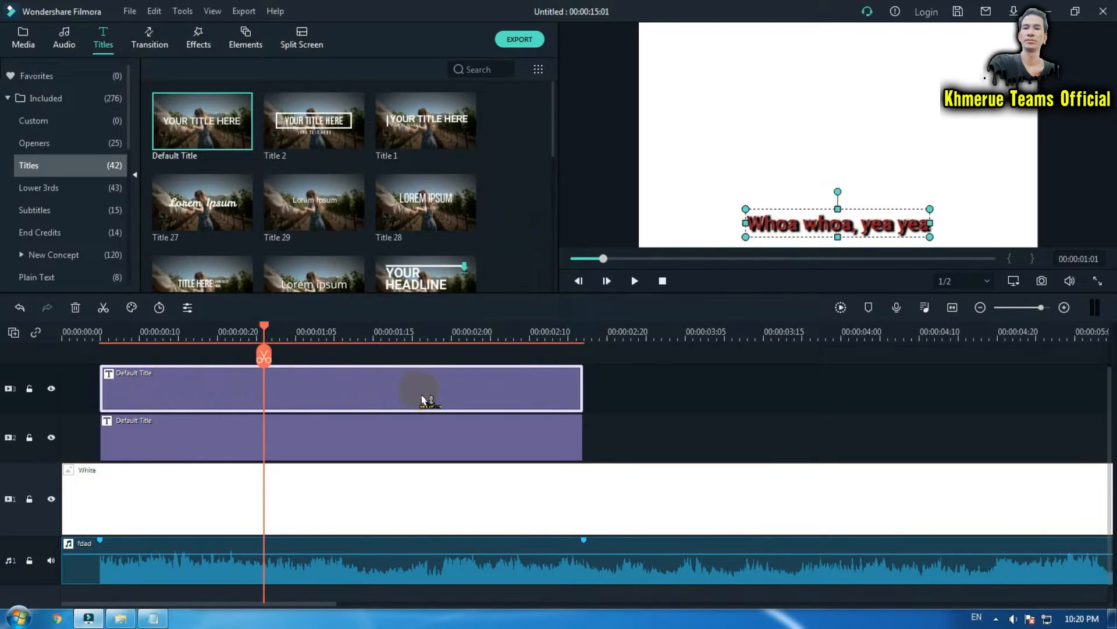
double_click(424, 400)
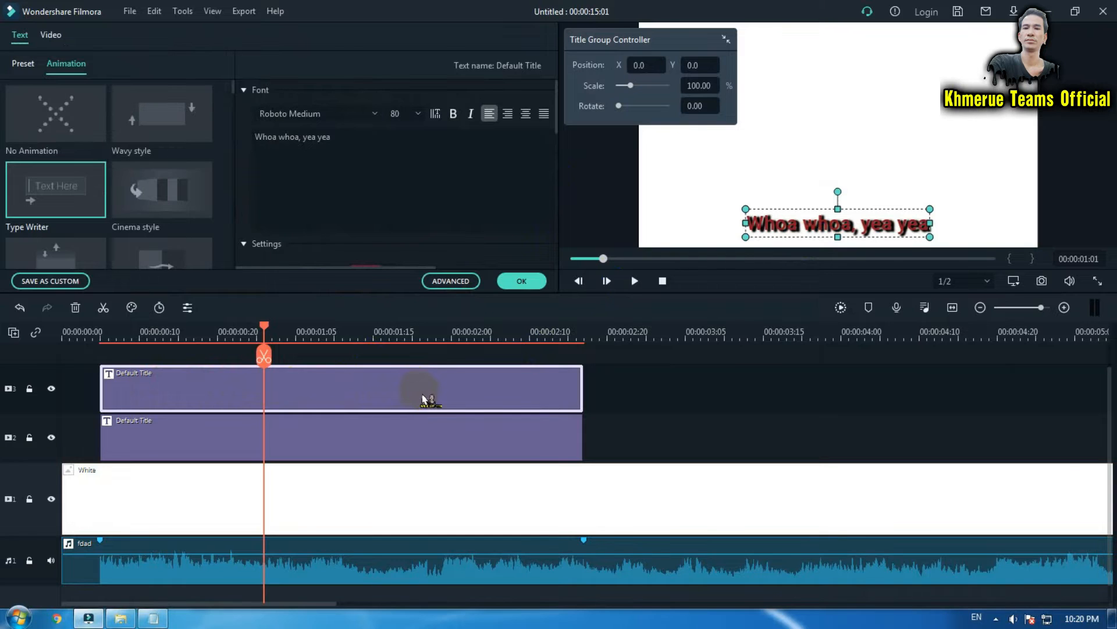
click(69, 71)
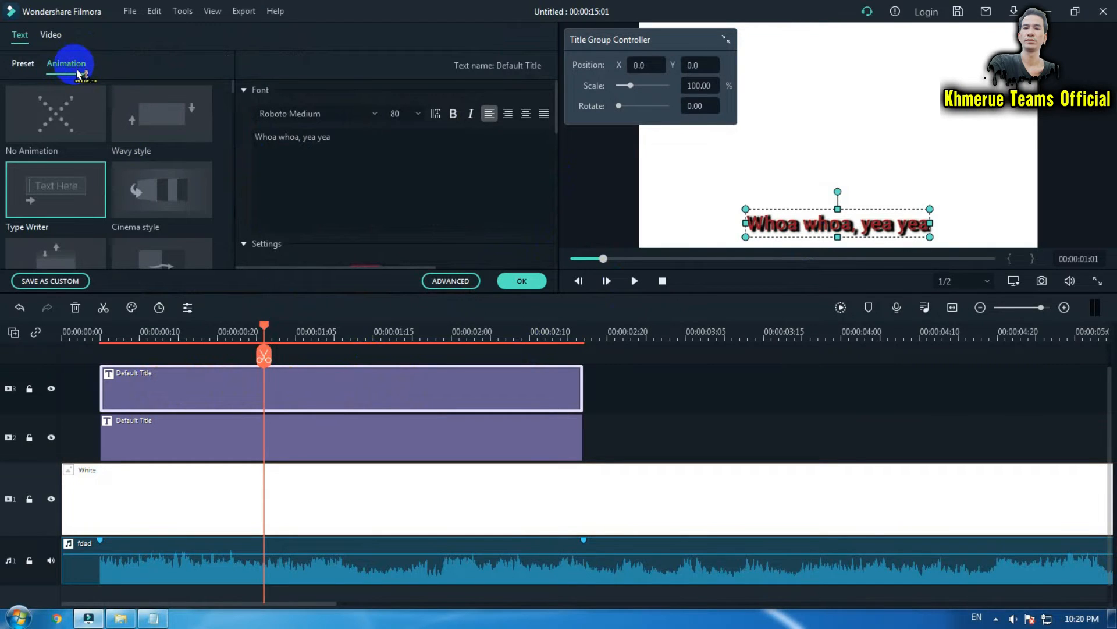
click(52, 216)
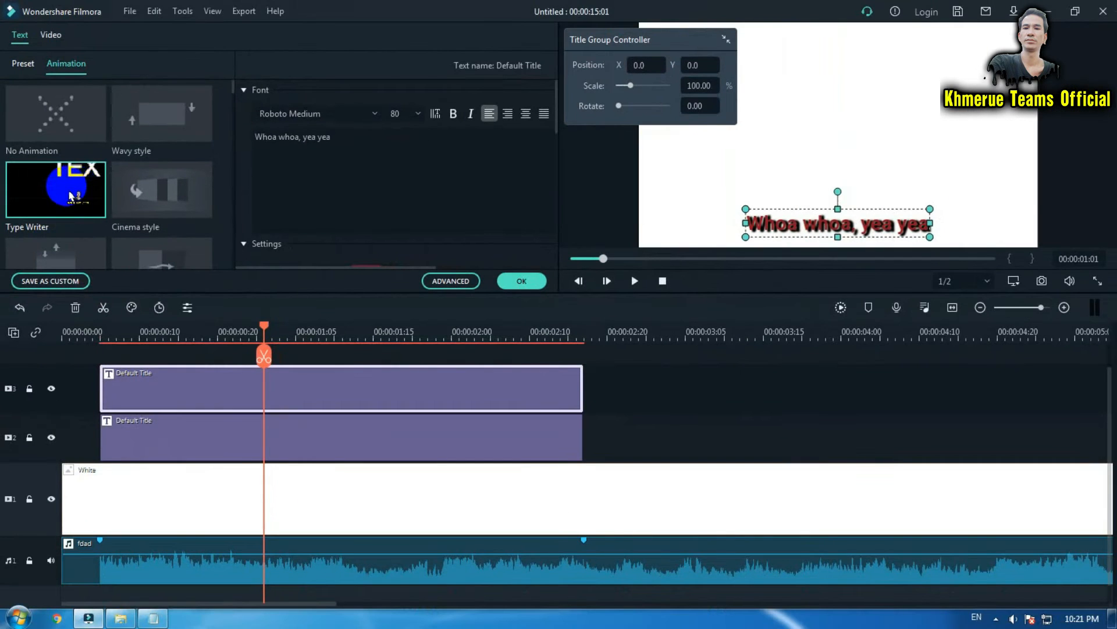
click(70, 196)
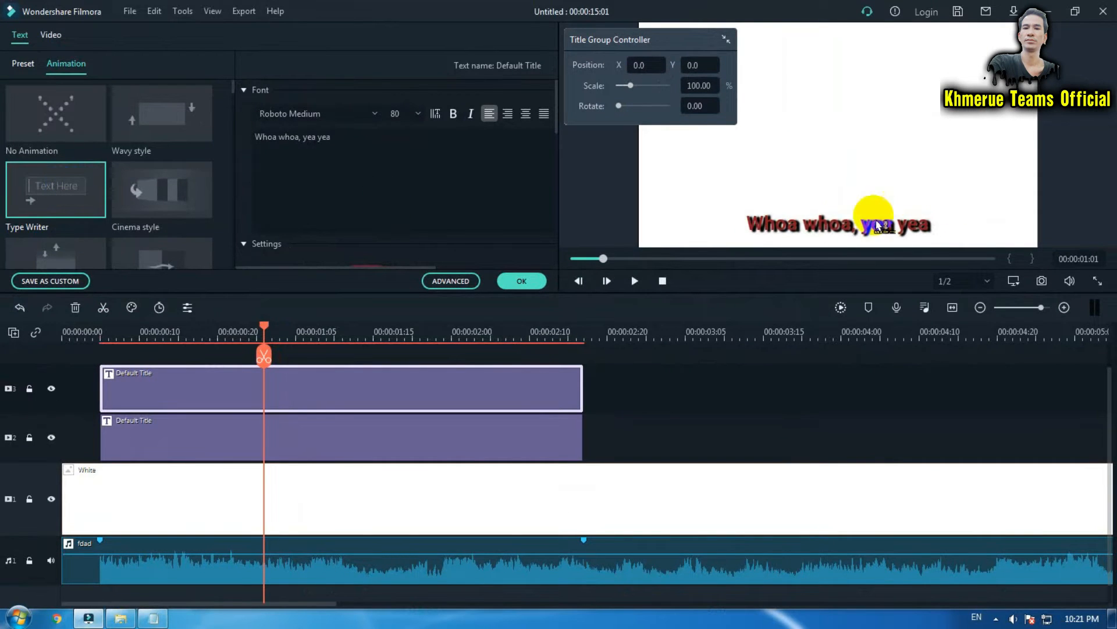
click(889, 235)
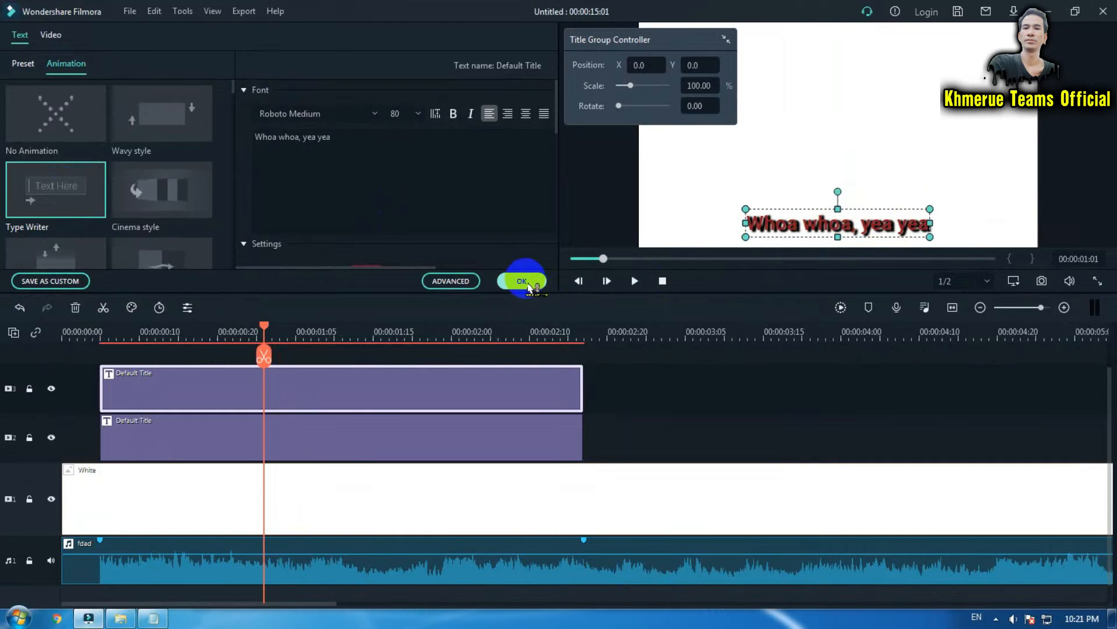
In the advanced editor, stretch the top title's Type Writer animation to about 00:00:01:15 and preview it.
click(451, 281)
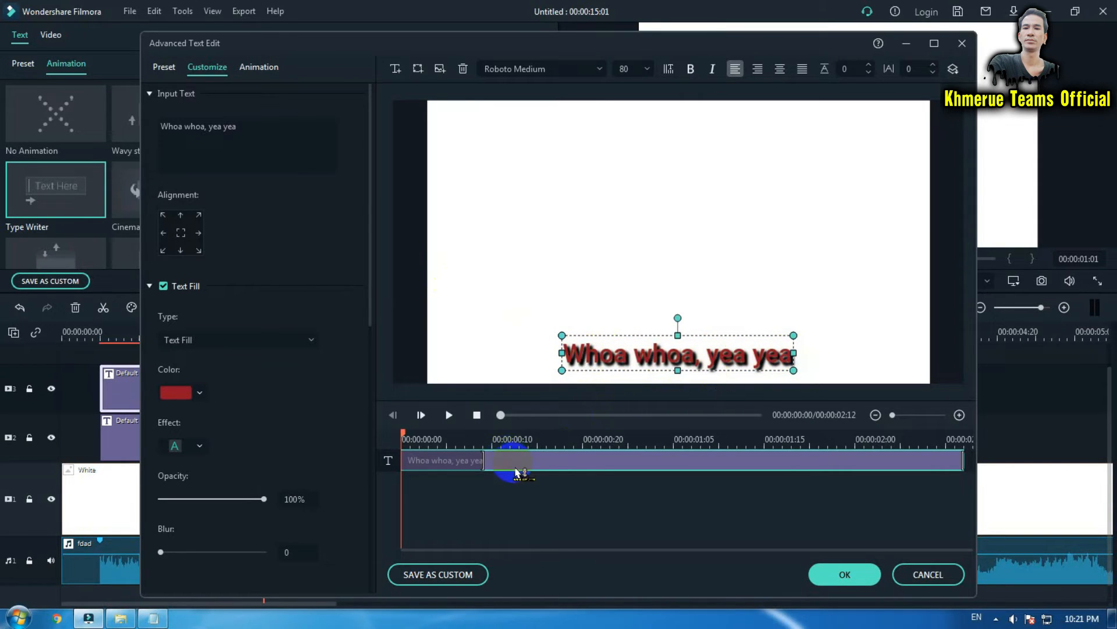
click(449, 414)
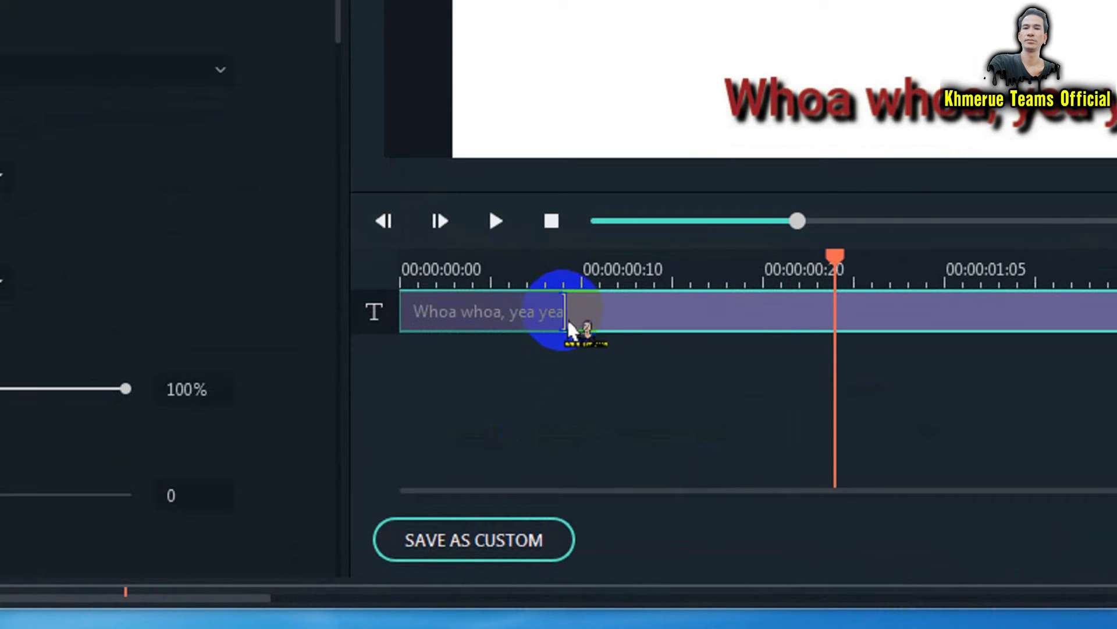
drag(559, 309, 1116, 296)
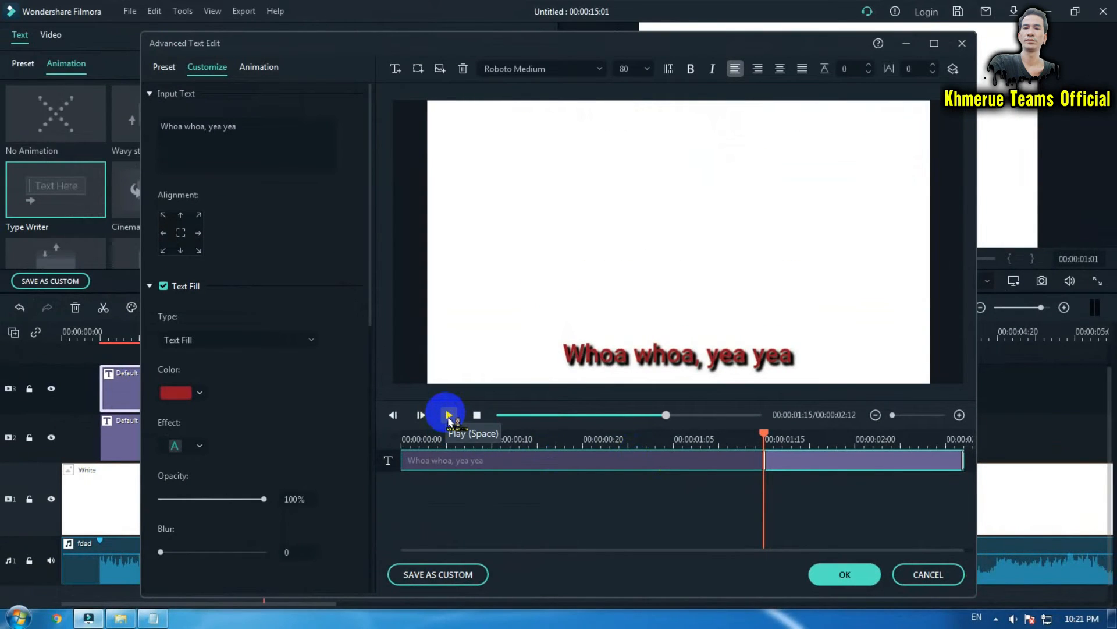
click(449, 415)
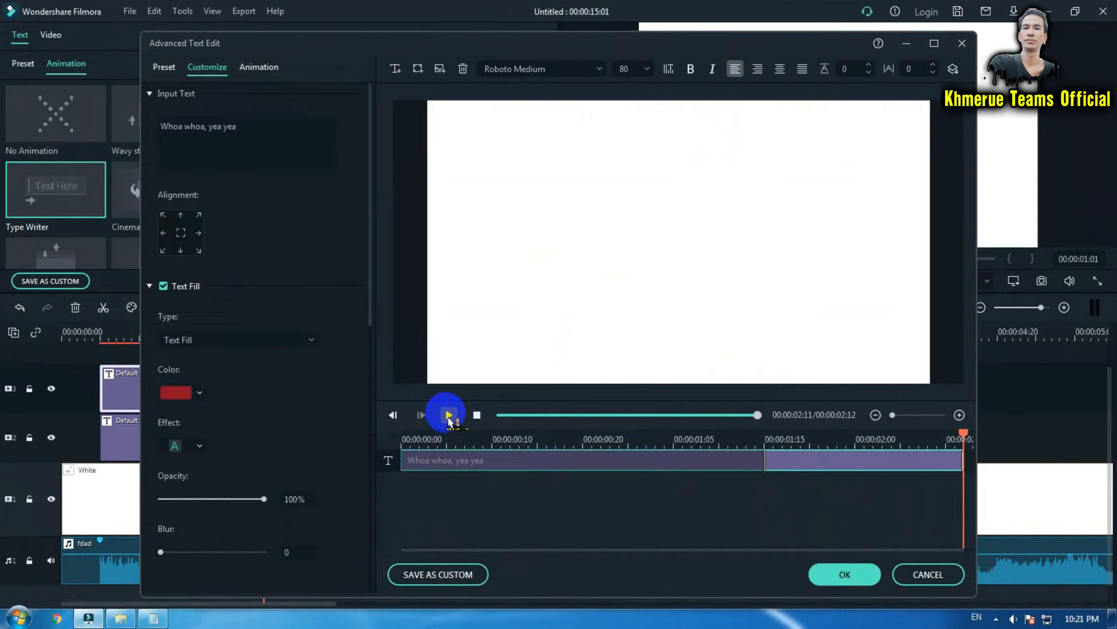
click(449, 415)
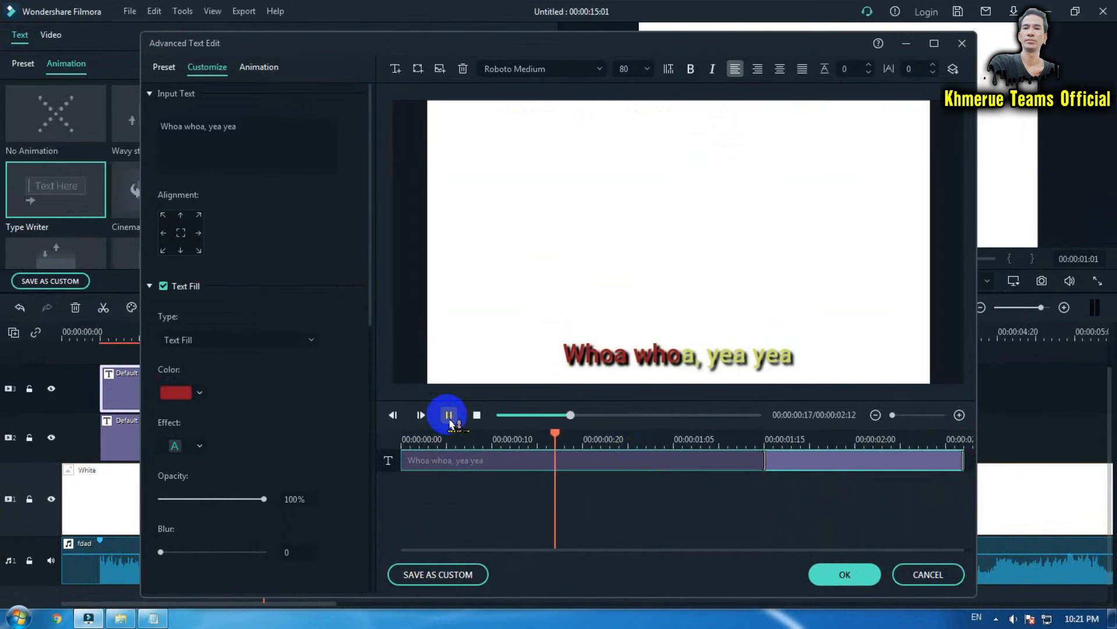
click(449, 415)
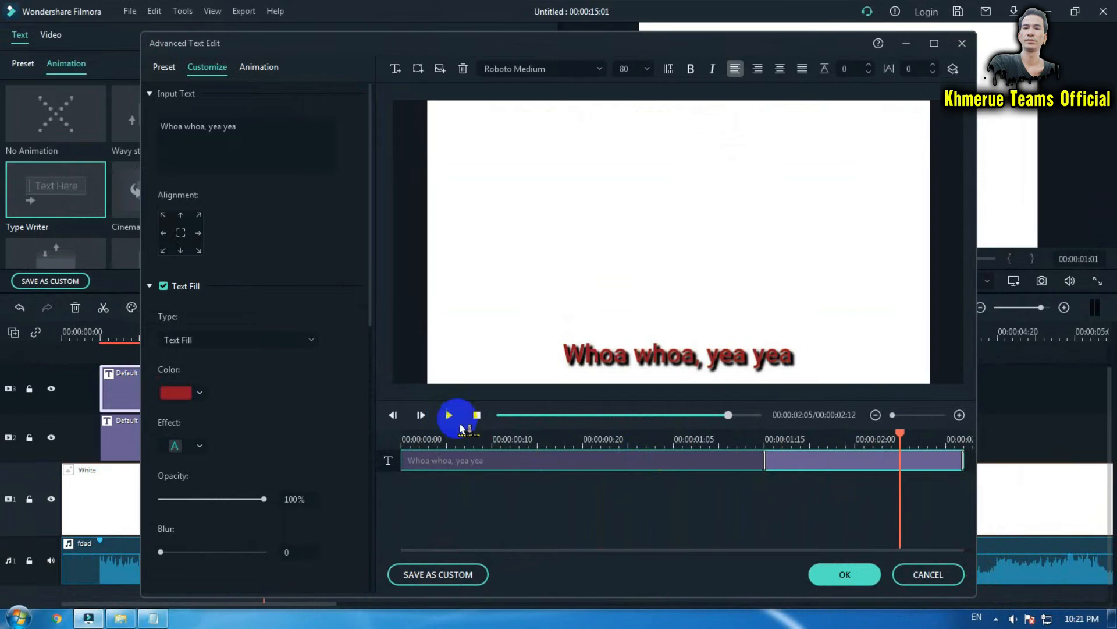
Shorten the animation slightly to about 00:00:01:12, preview it and confirm the advanced edit.
click(787, 471)
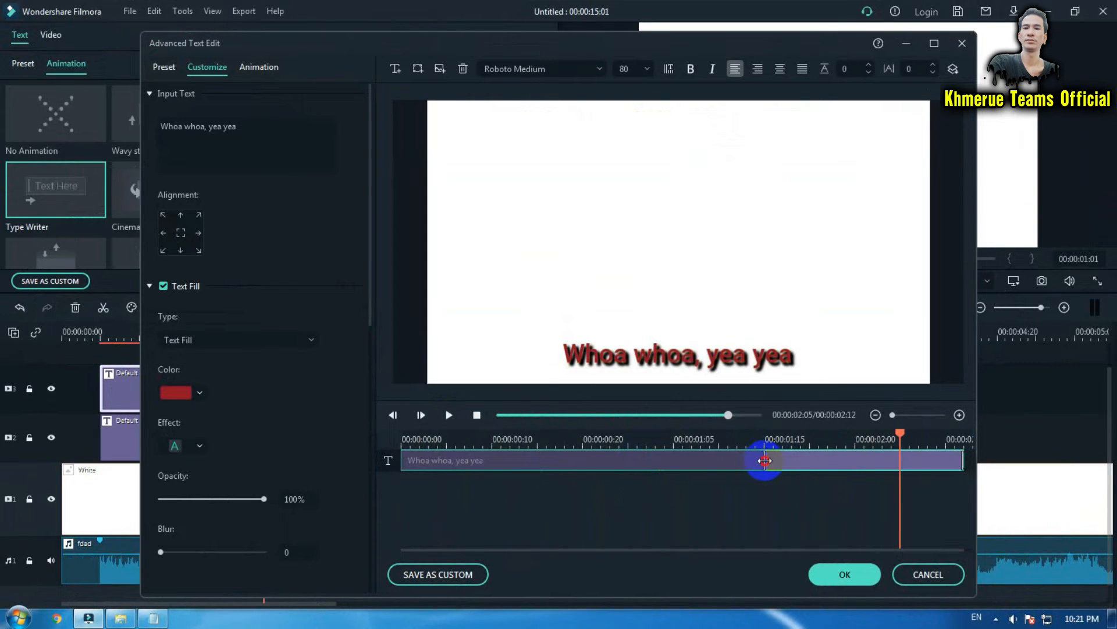
drag(765, 461, 741, 459)
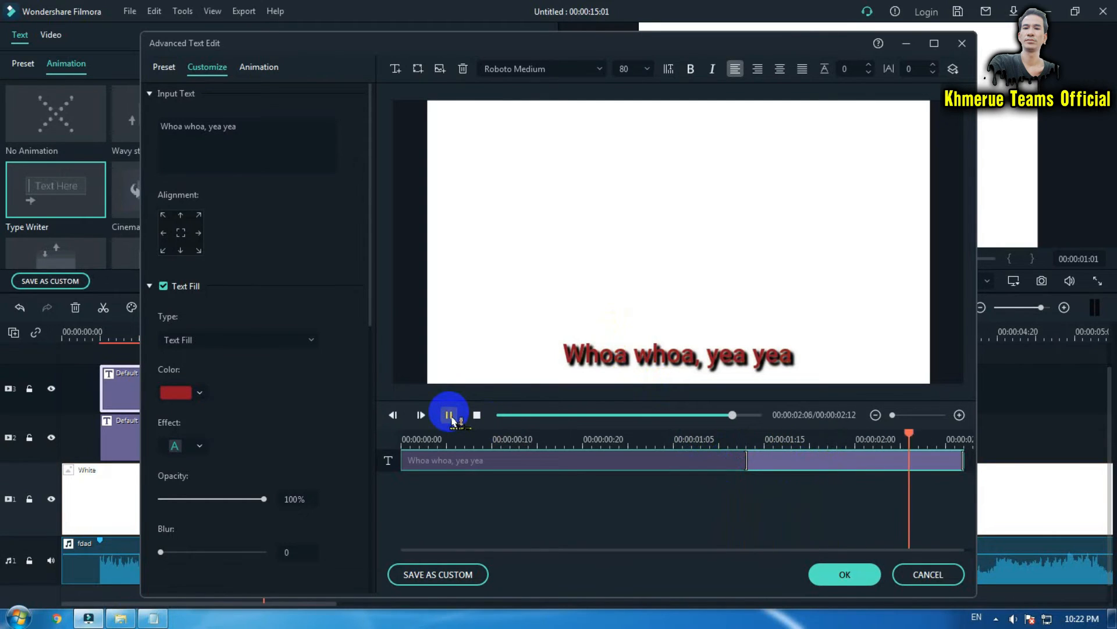
click(451, 416)
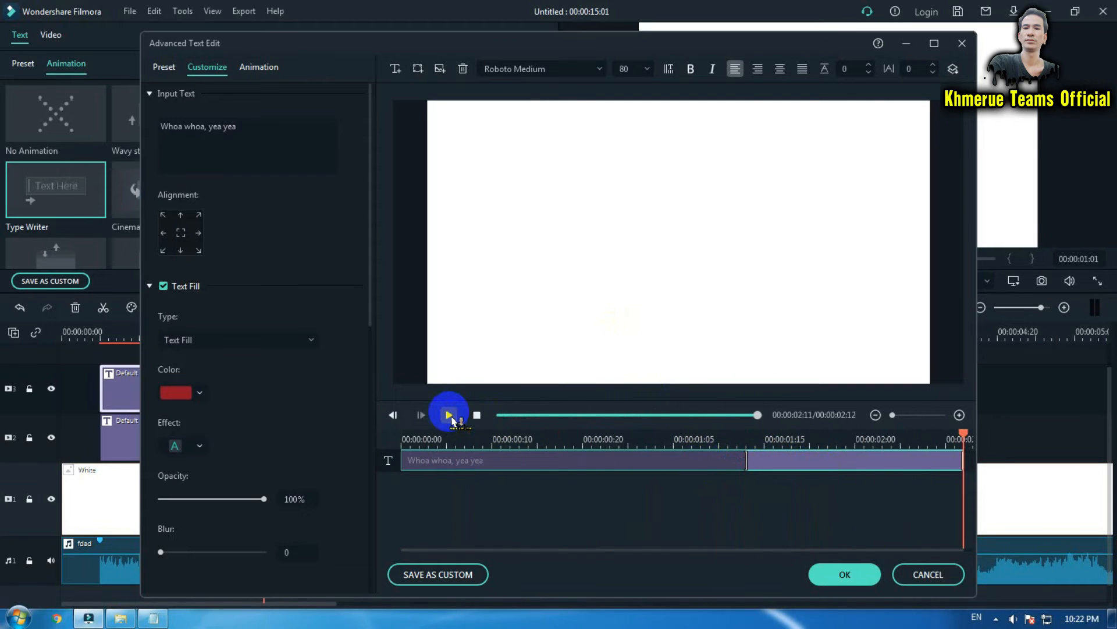
click(846, 575)
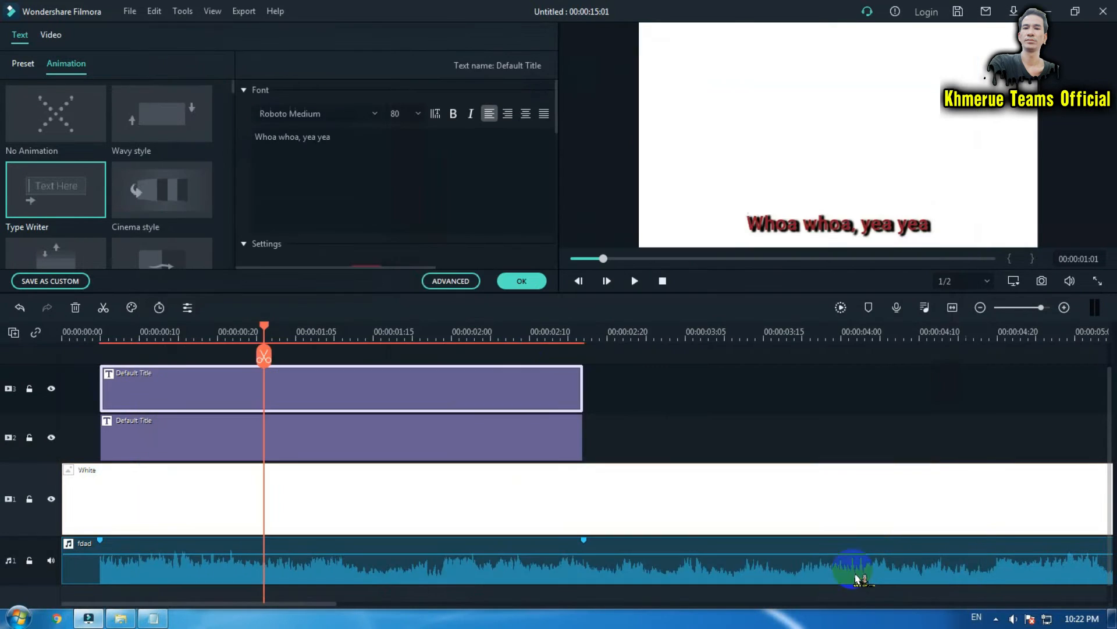
Confirm the title settings and play the timeline from the start to review the lyric timing.
click(532, 285)
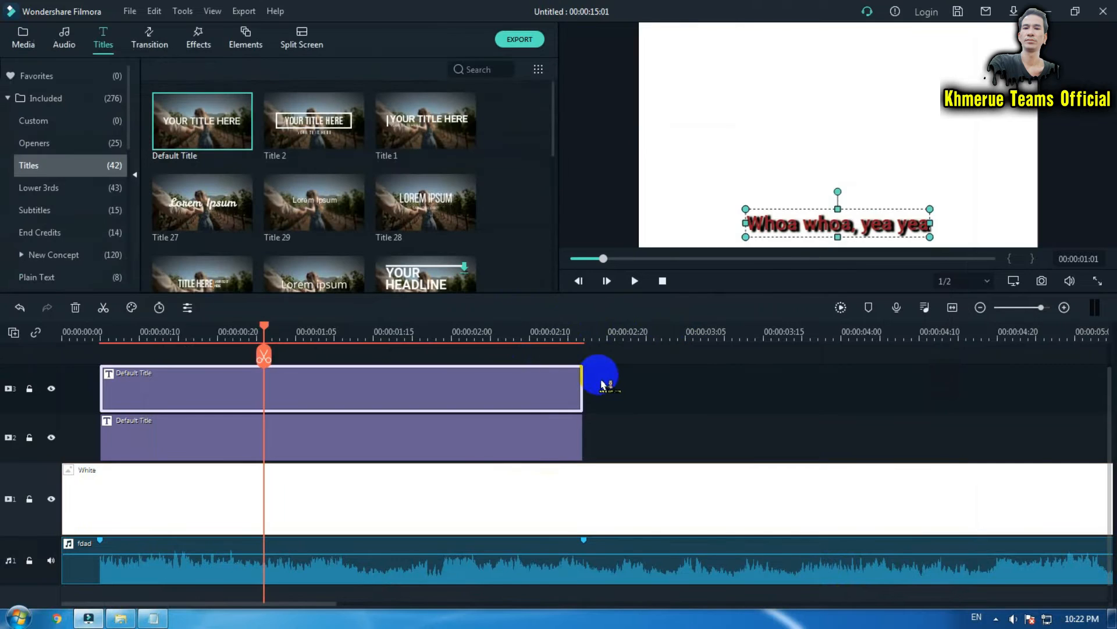
key(Home)
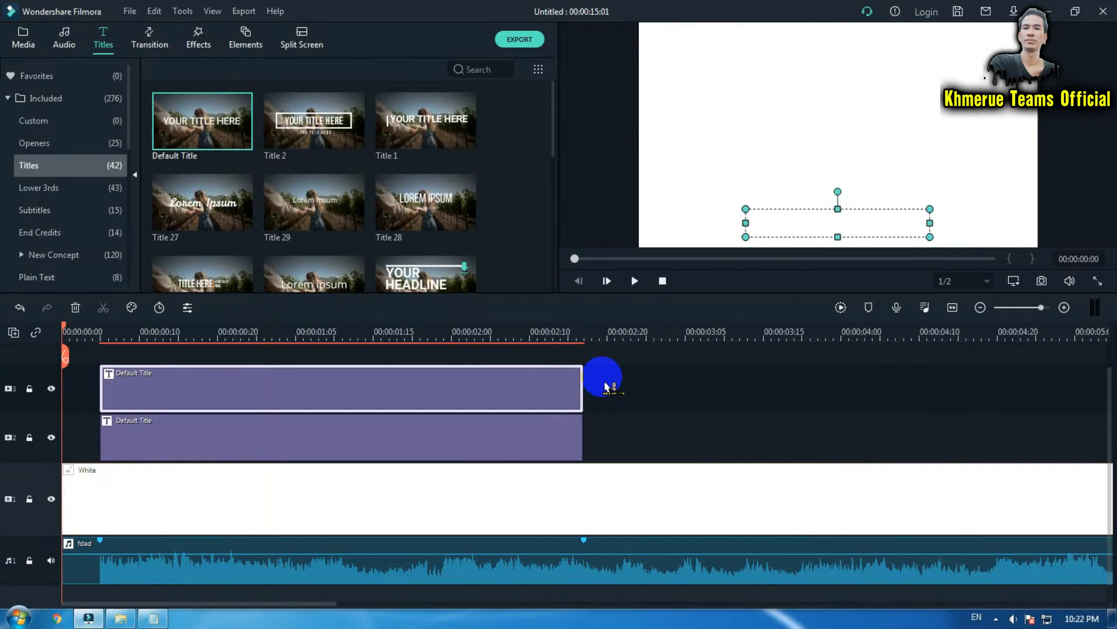
key(space)
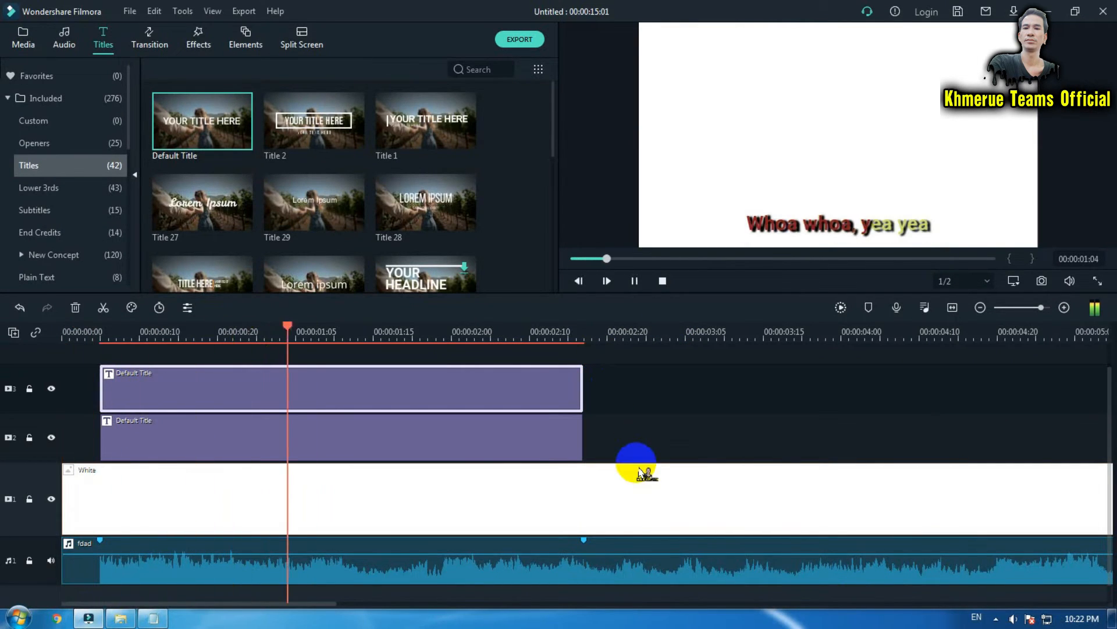
key(space)
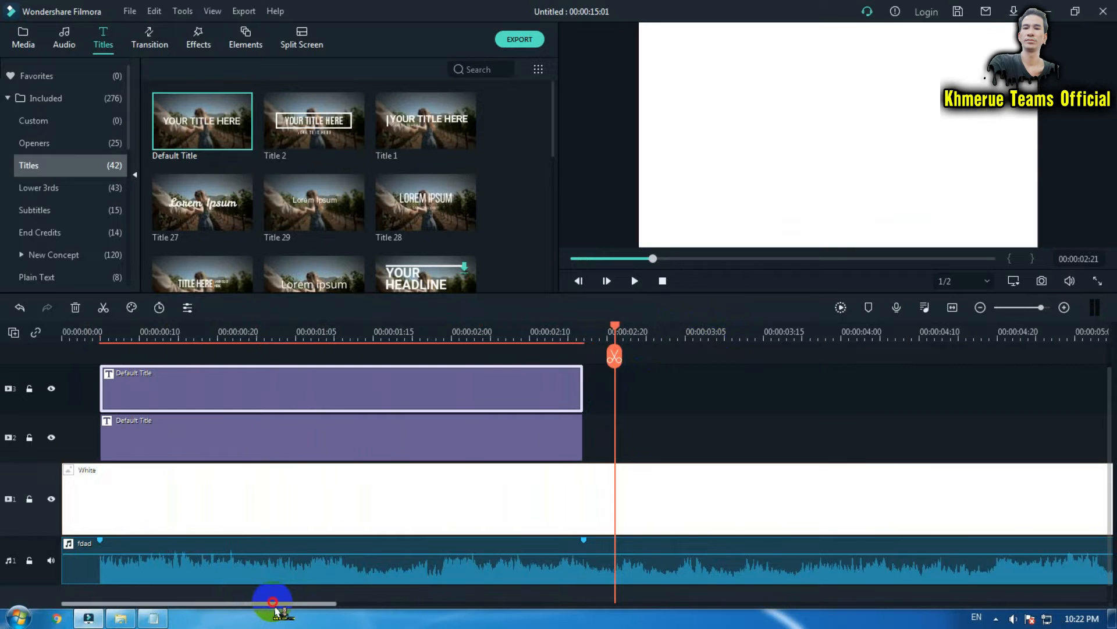
Select both stacked lyric title clips and copy them.
drag(273, 602, 324, 604)
drag(458, 392, 277, 435)
right_click(294, 392)
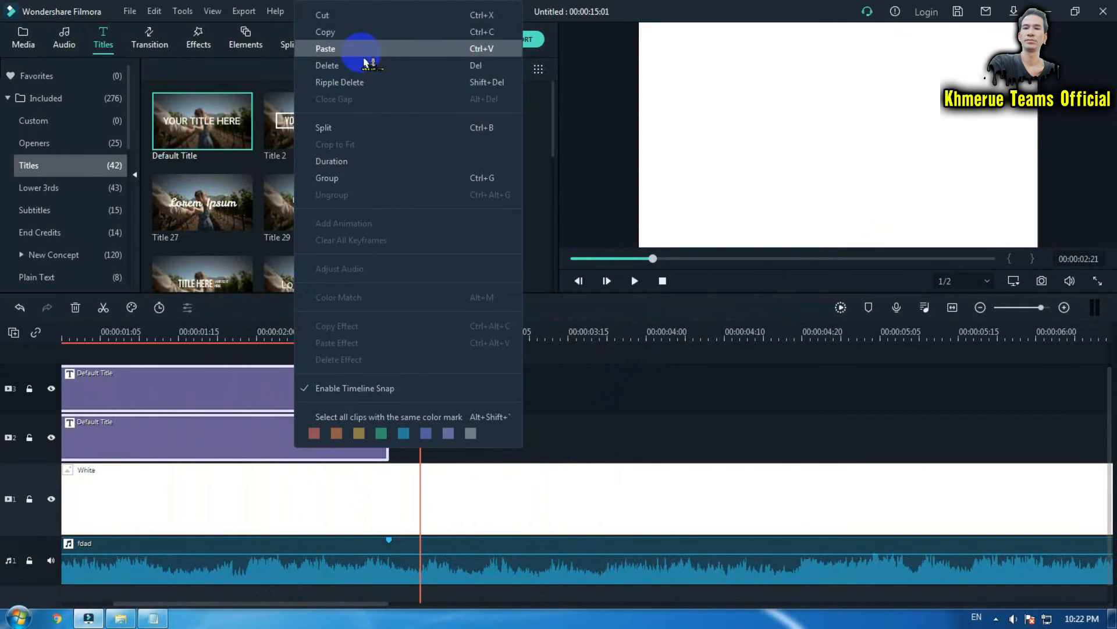
click(358, 33)
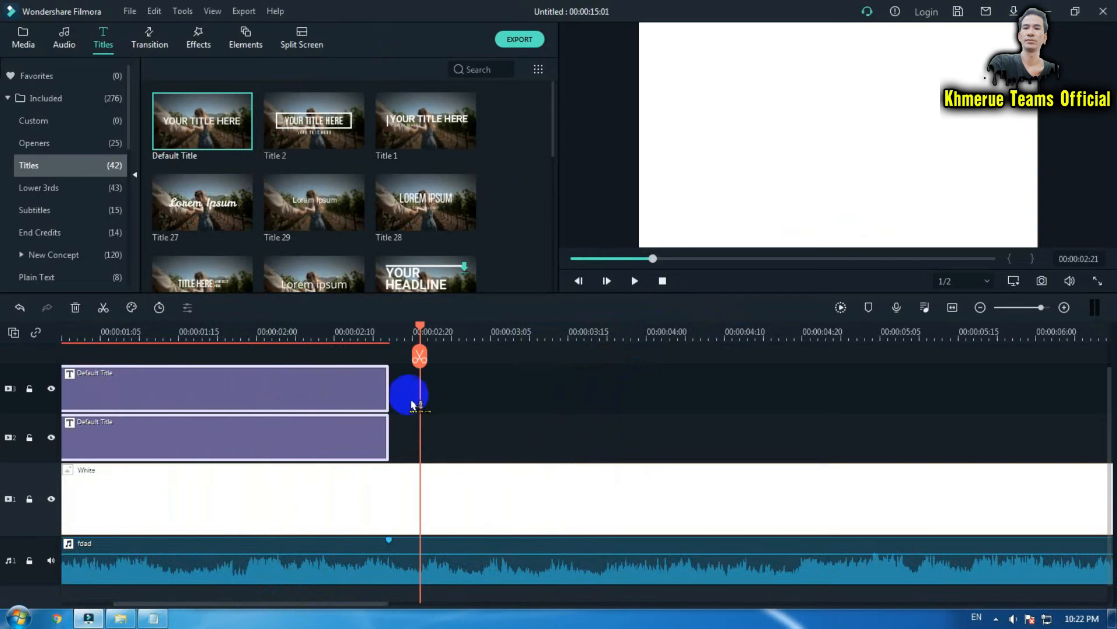
drag(473, 376, 319, 447)
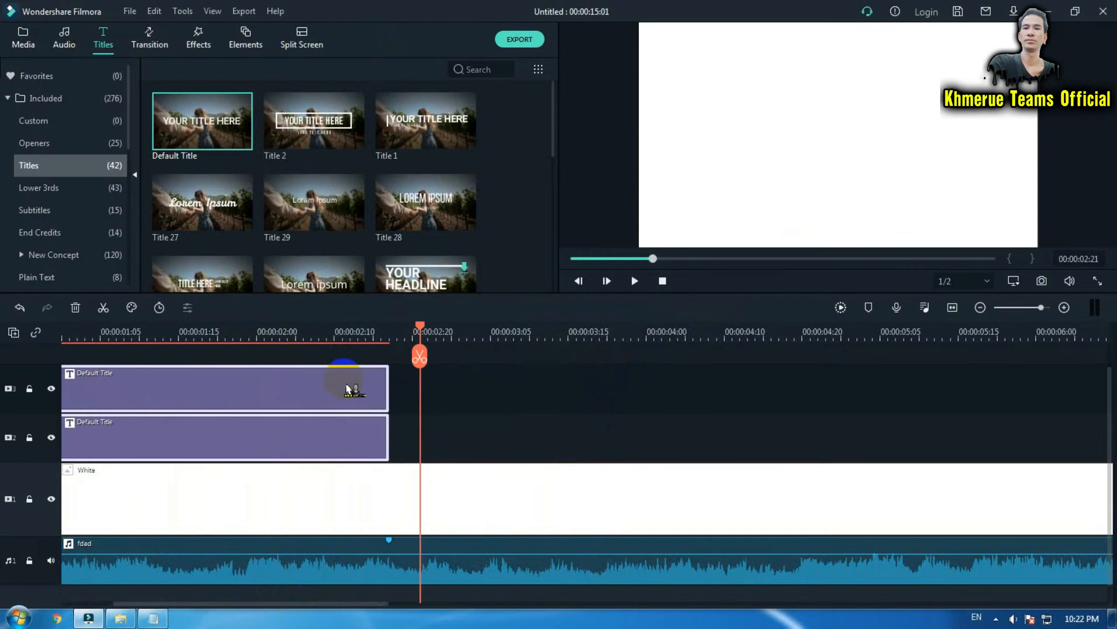
right_click(349, 389)
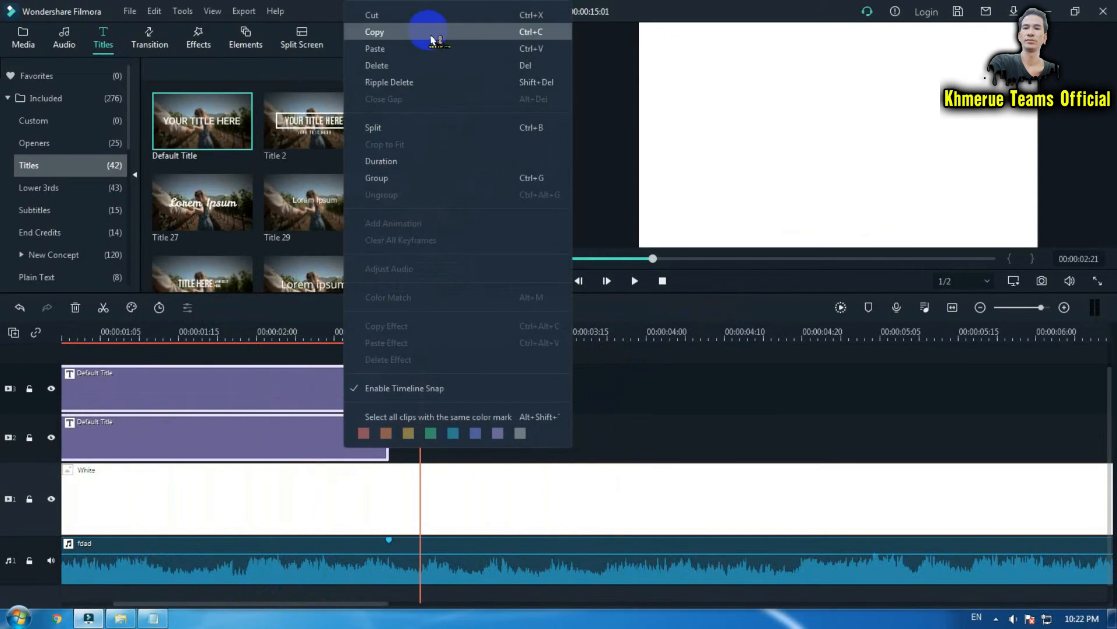
click(432, 35)
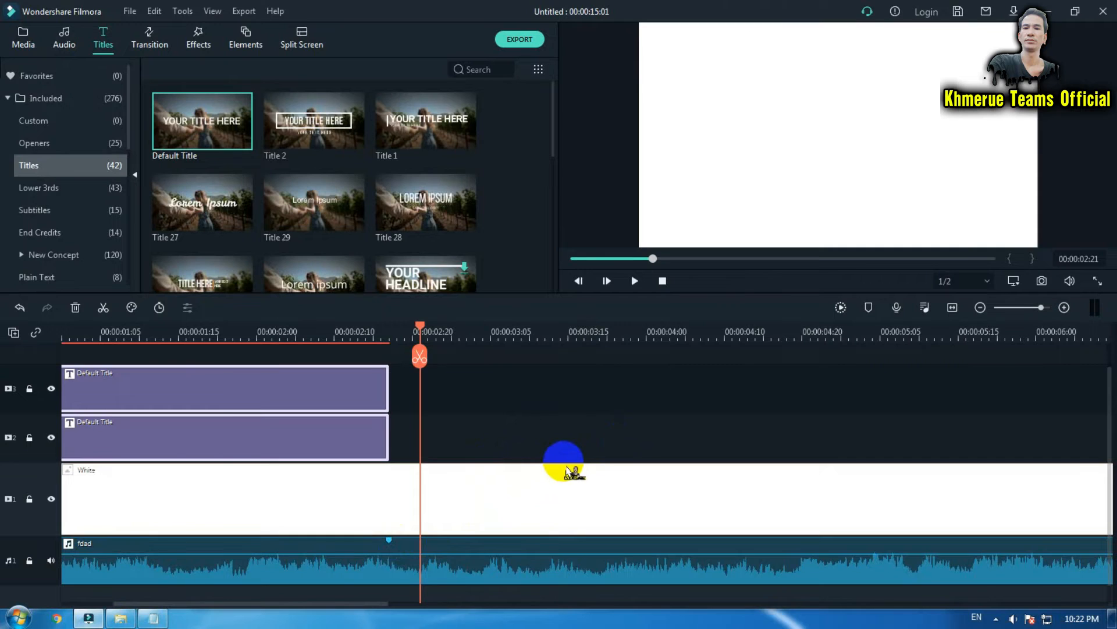
Play the timeline and position the playhead at about 00:00:04:17, where the next lyric line begins.
key(space)
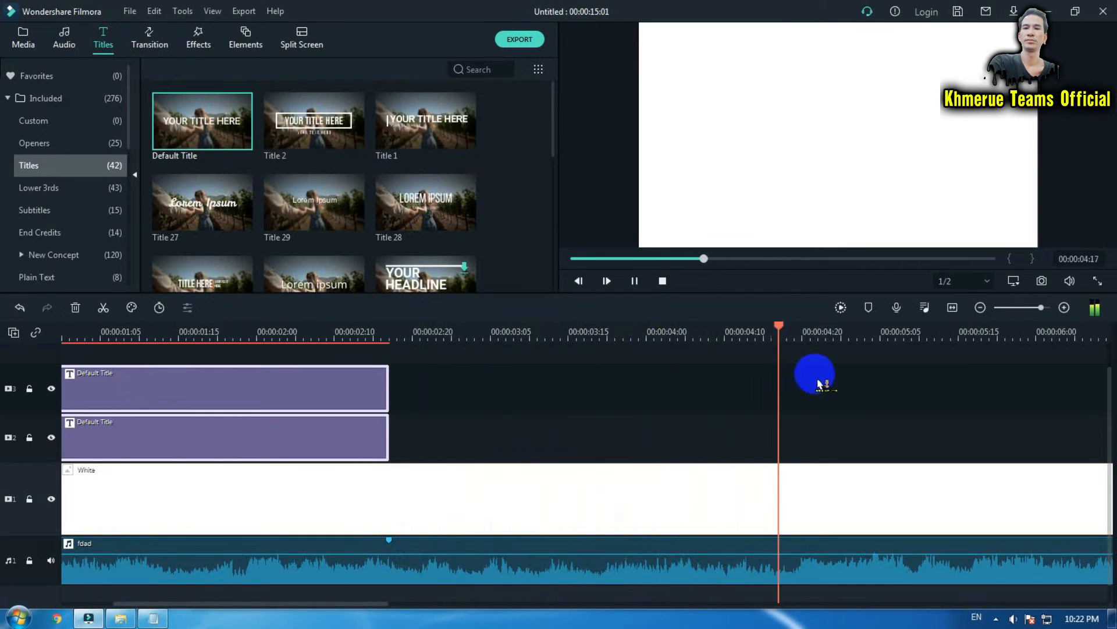
key(space)
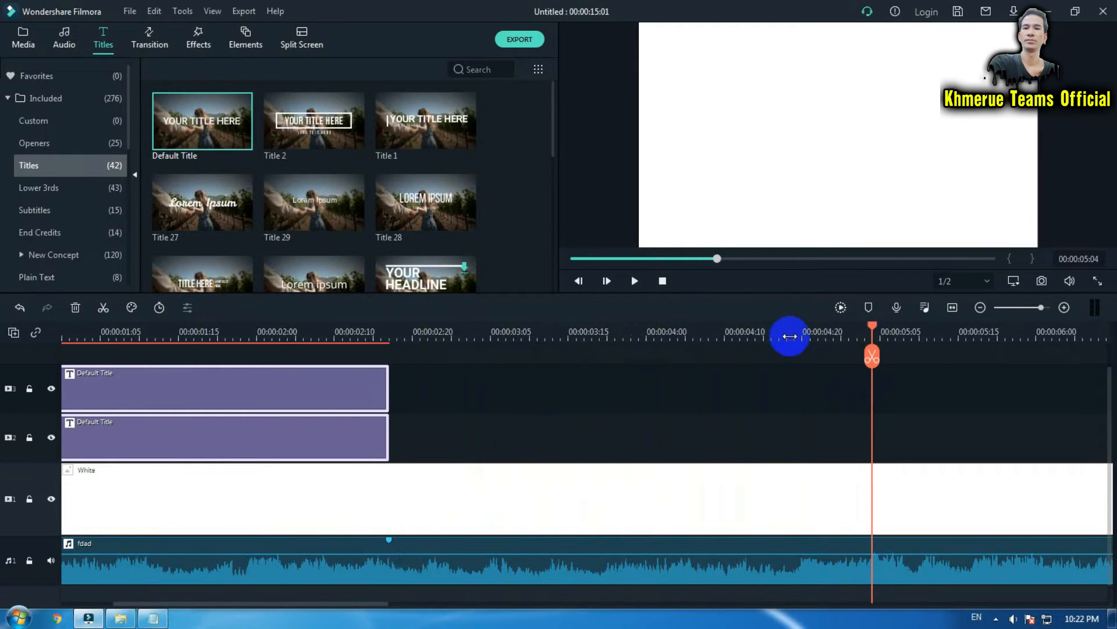
click(787, 337)
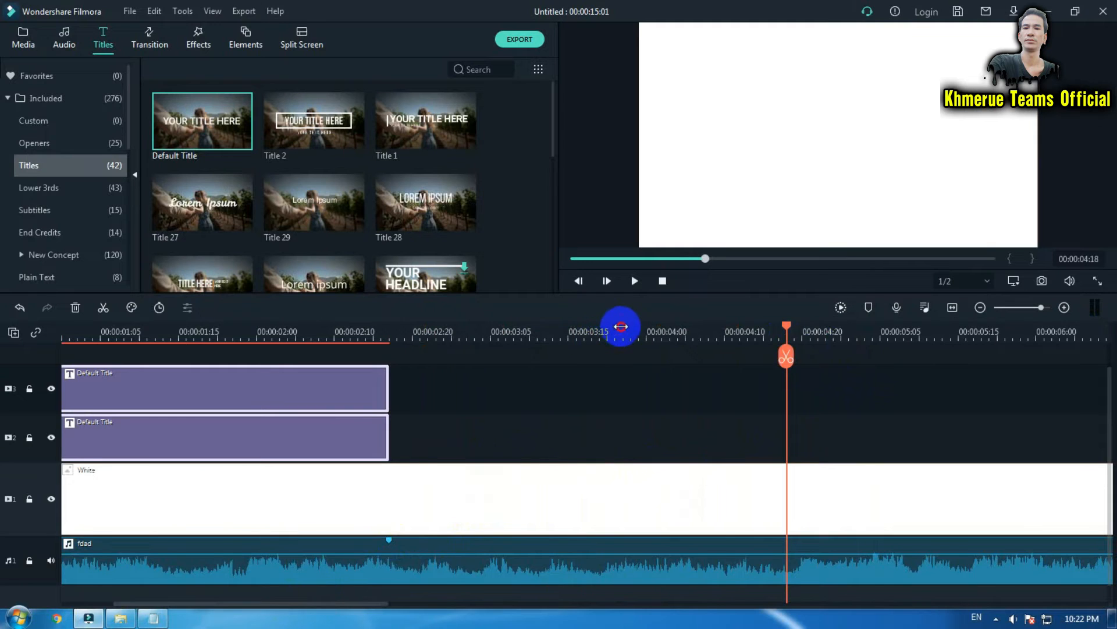
drag(621, 326, 349, 332)
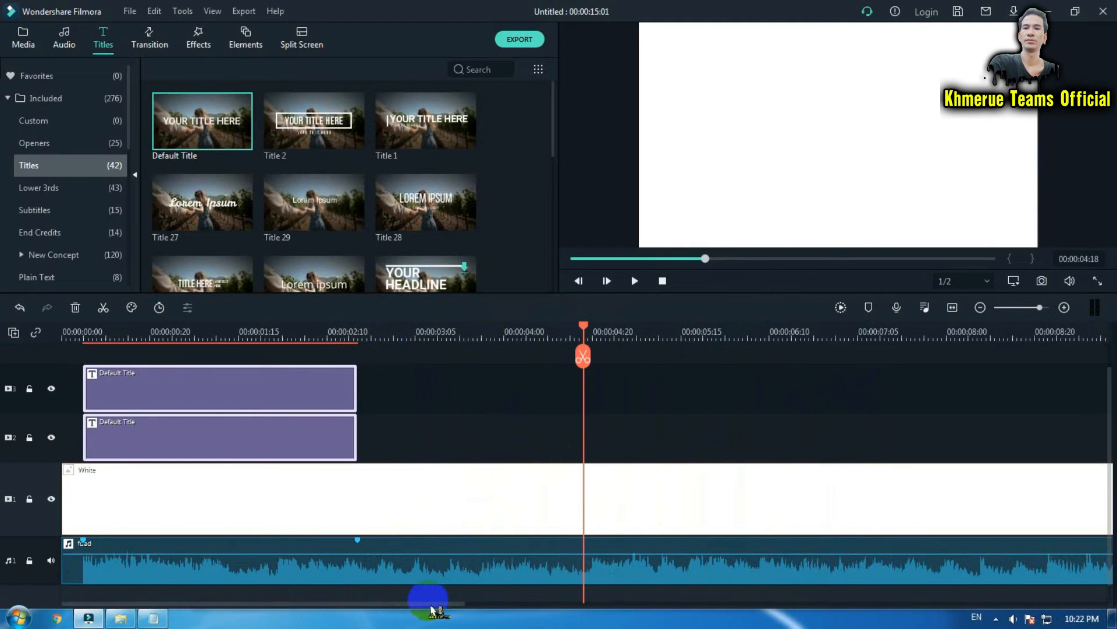
drag(431, 610, 475, 610)
key(space)
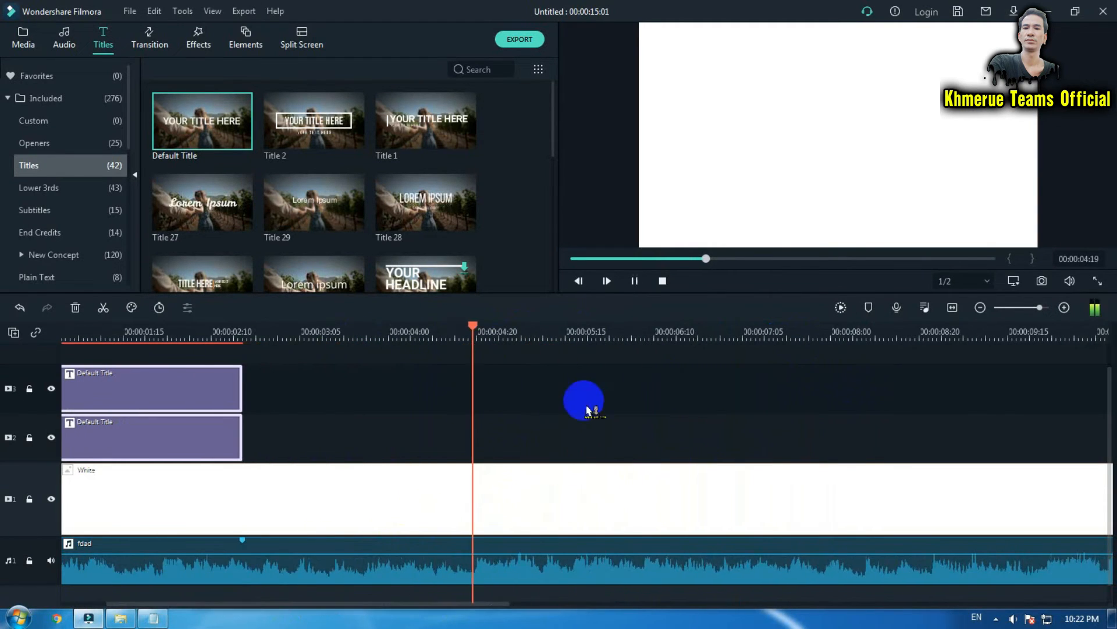
click(469, 335)
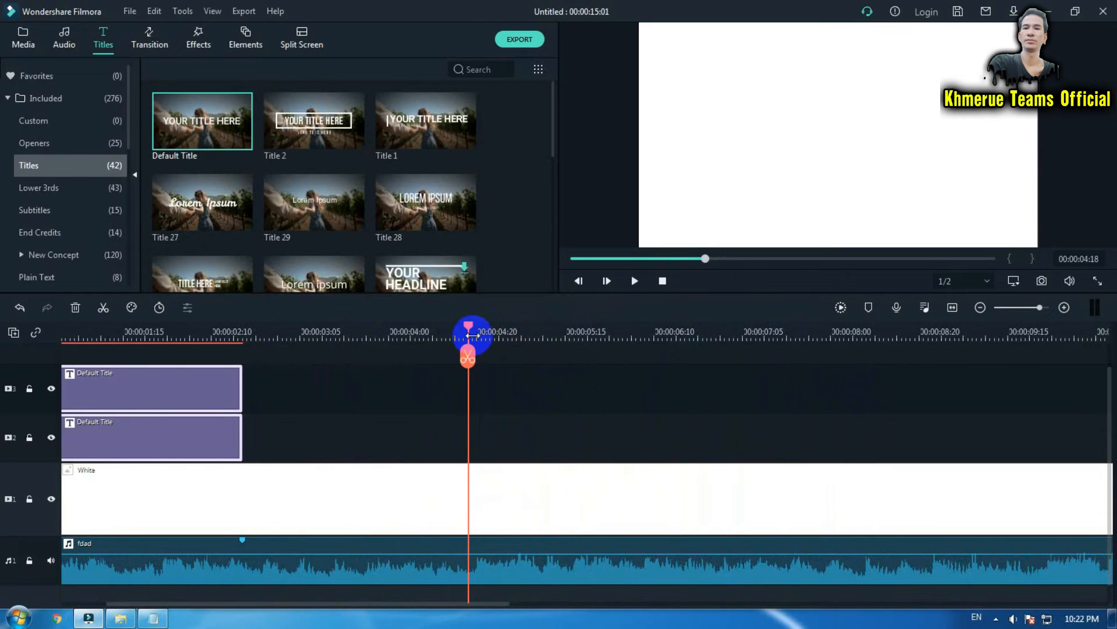
key(space)
click(465, 335)
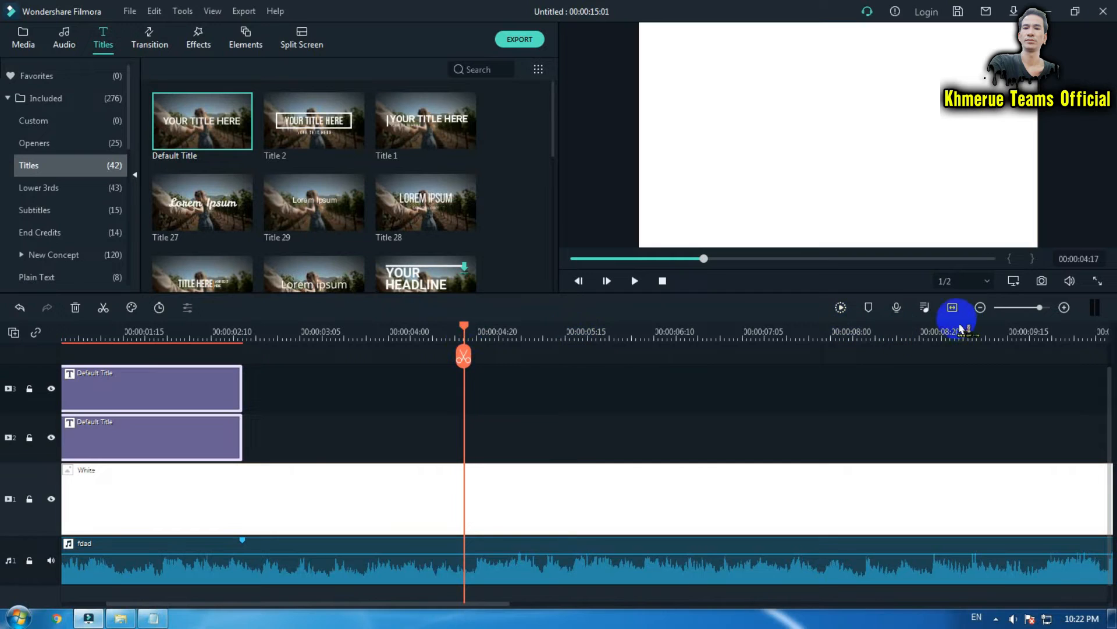
Add markers on the fdad music clip at about 00:00:04:17 and 00:00:07:22 to mark the next lyric line.
click(872, 315)
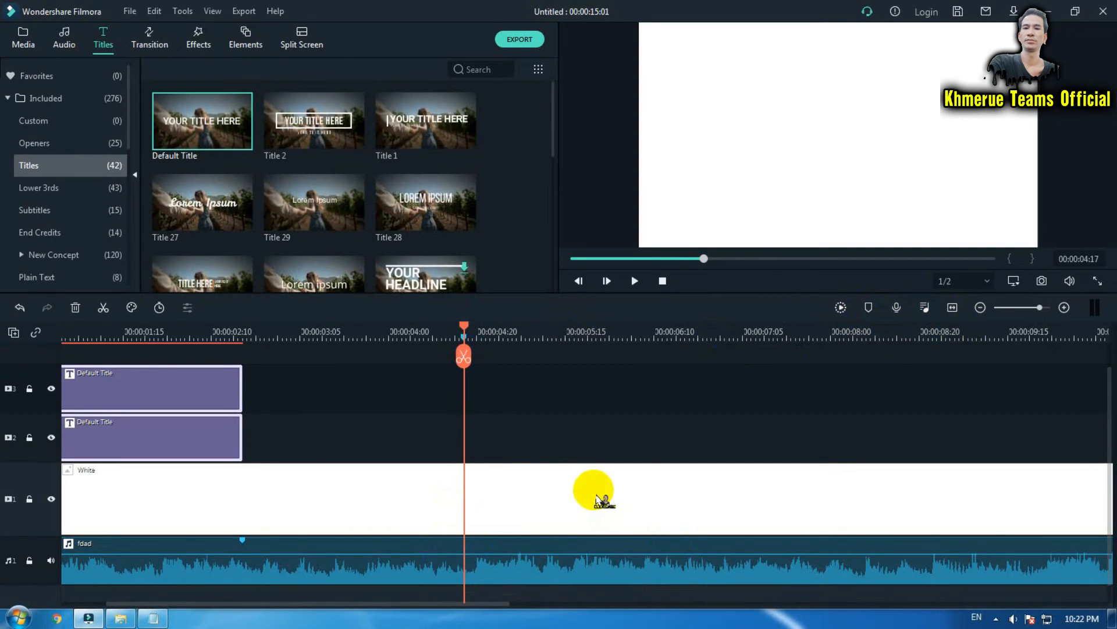
key(ctrl+z)
click(468, 582)
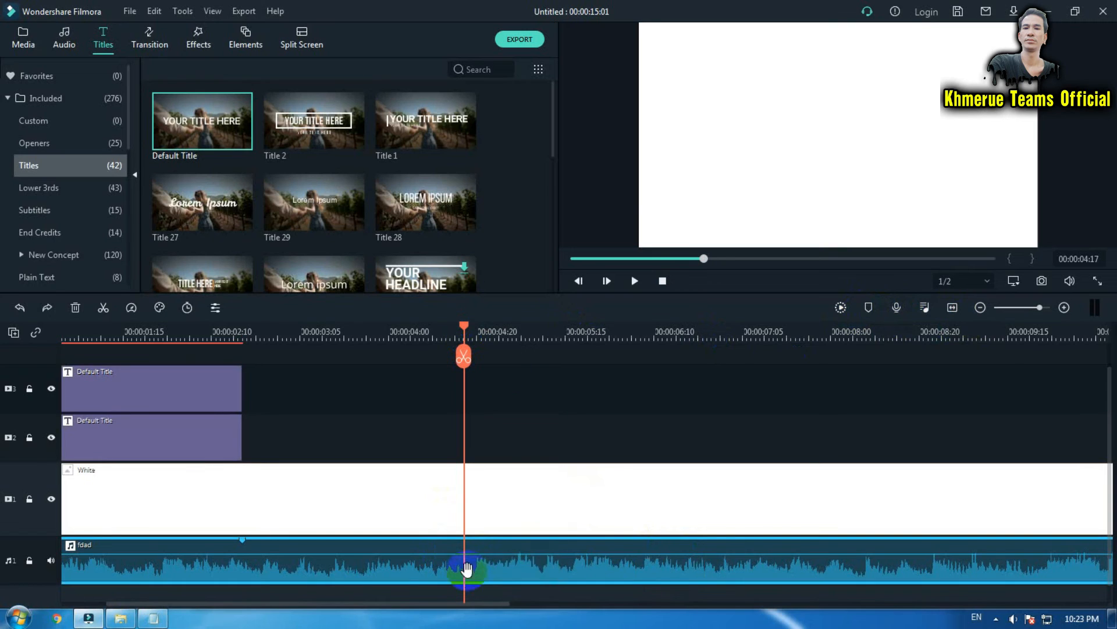
click(869, 307)
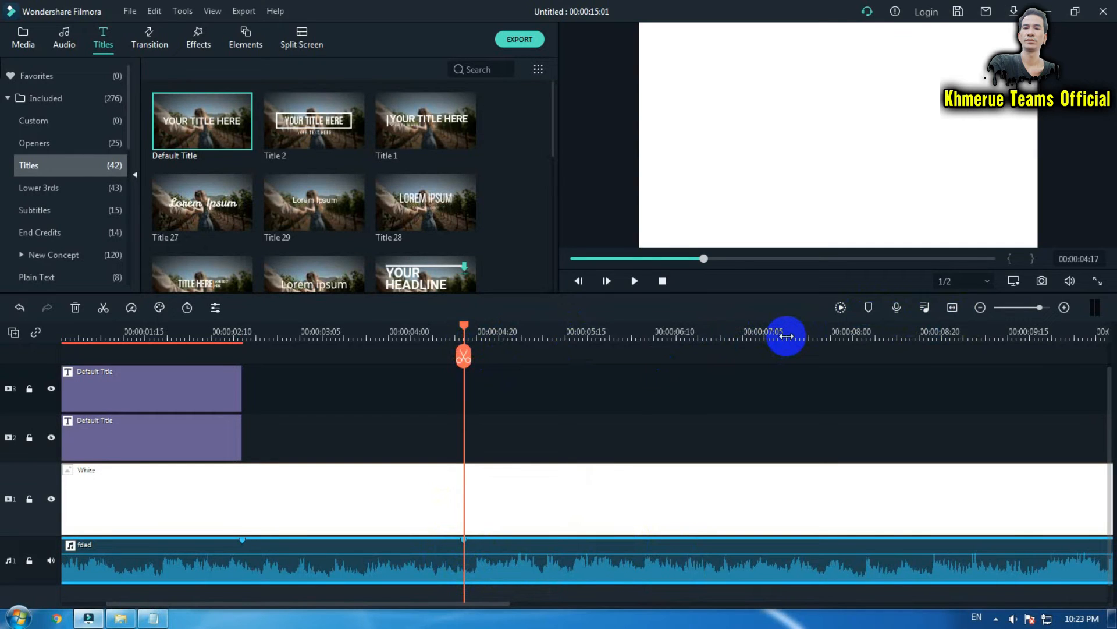
key(space)
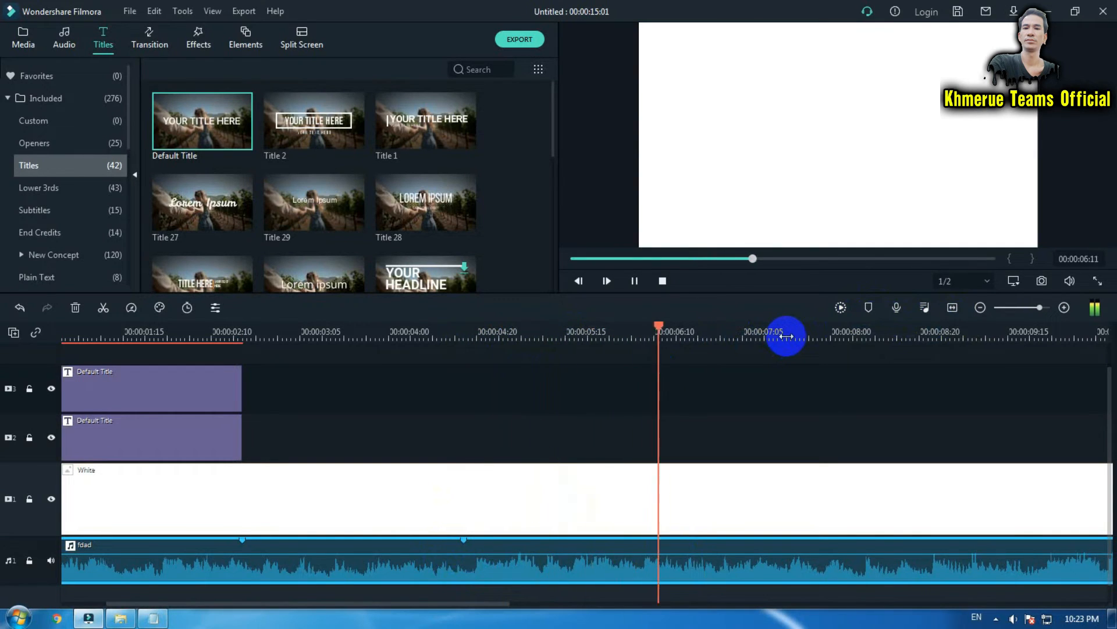
key(space)
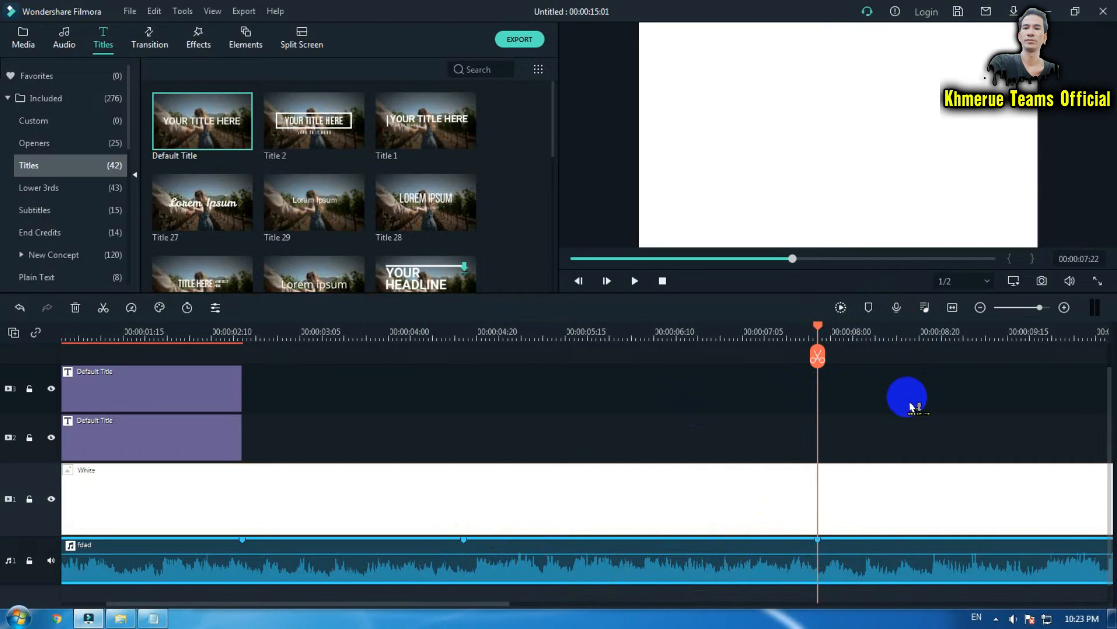
Paste the copied title pair and move it to start at the 00:00:04:17 marker.
right_click(884, 402)
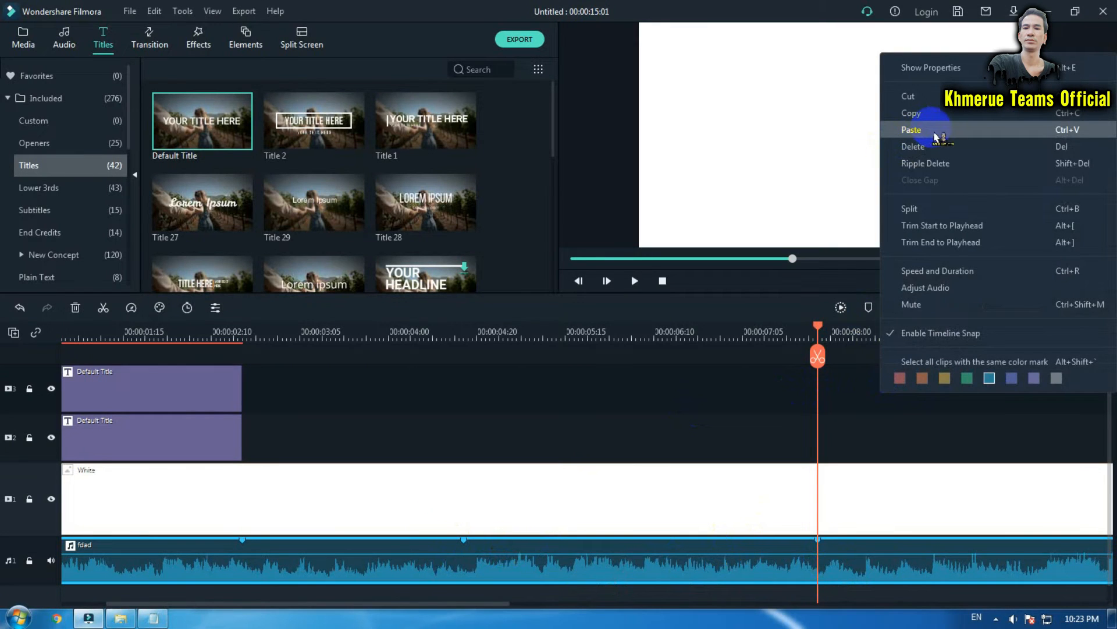
click(912, 129)
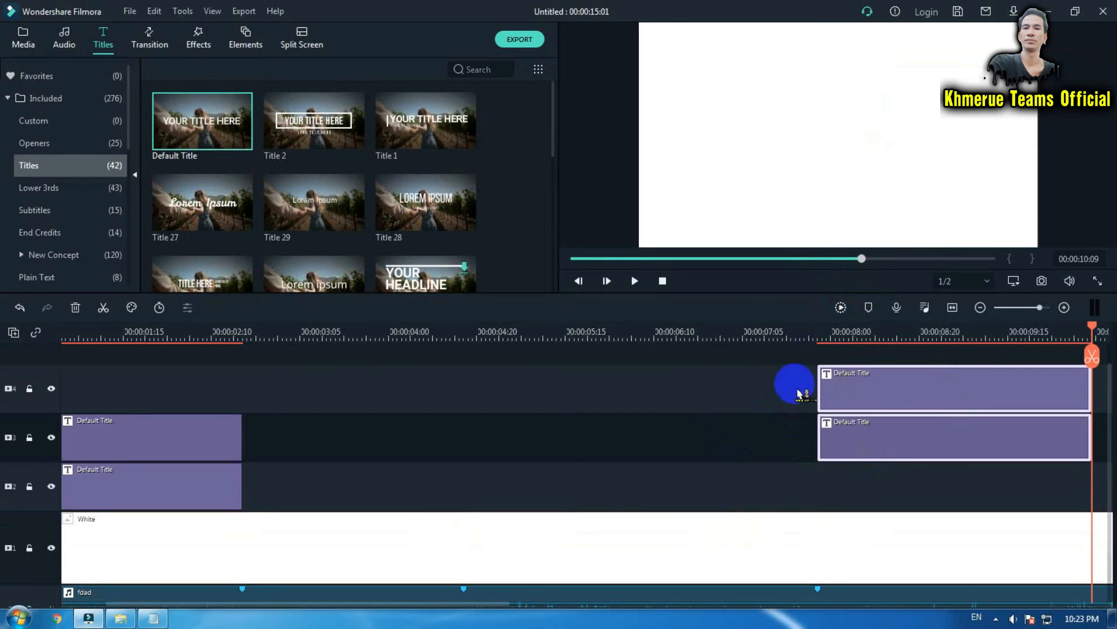
drag(759, 370, 954, 468)
drag(960, 400, 610, 429)
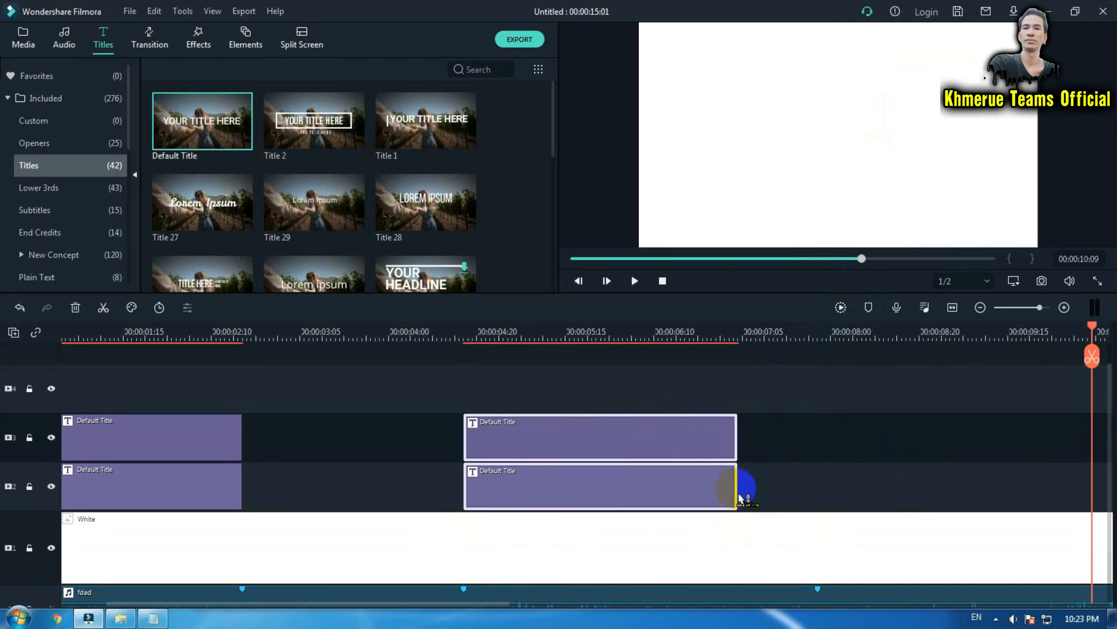
Extend both pasted title clips to end at the 00:00:07:22 marker.
drag(738, 491, 818, 495)
click(454, 422)
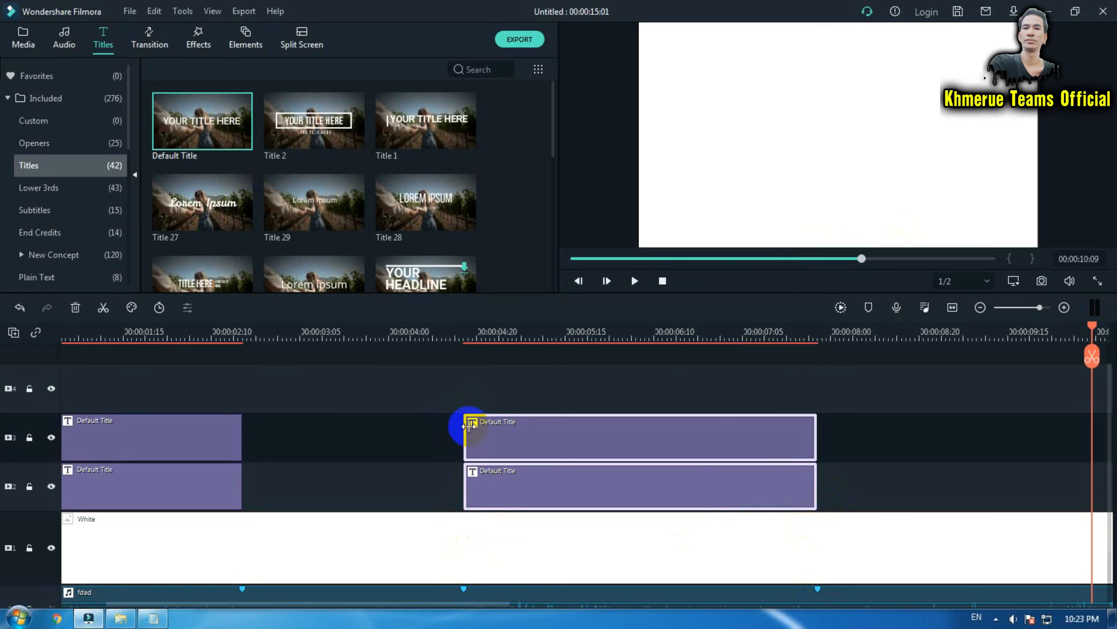
click(893, 457)
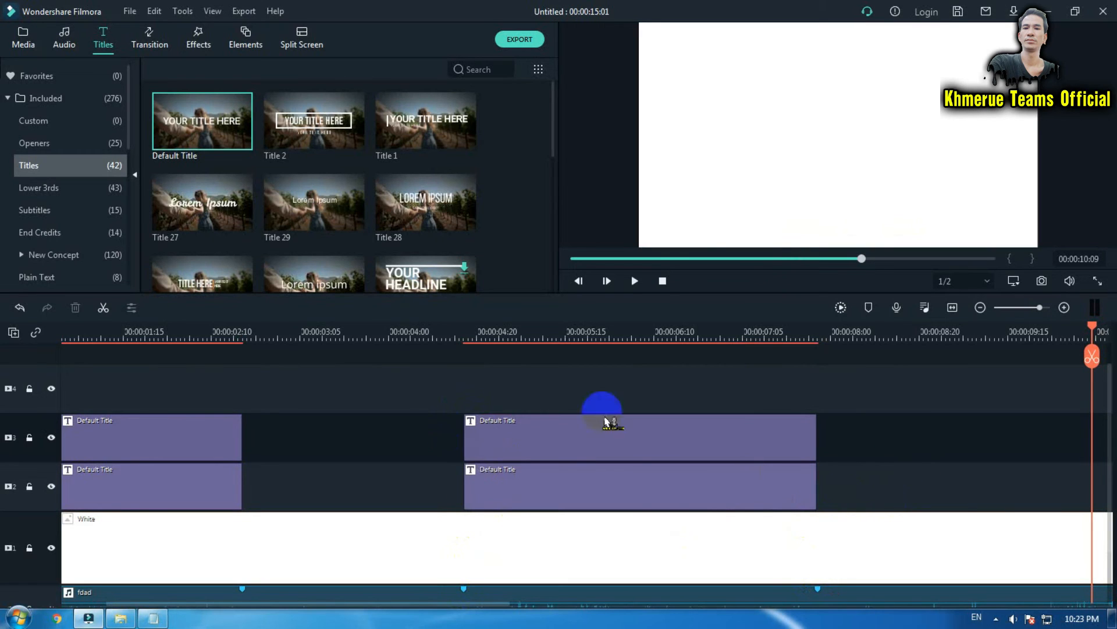
Copy the line "I love you more than I can say" from the Song Lyric notepad file.
click(153, 618)
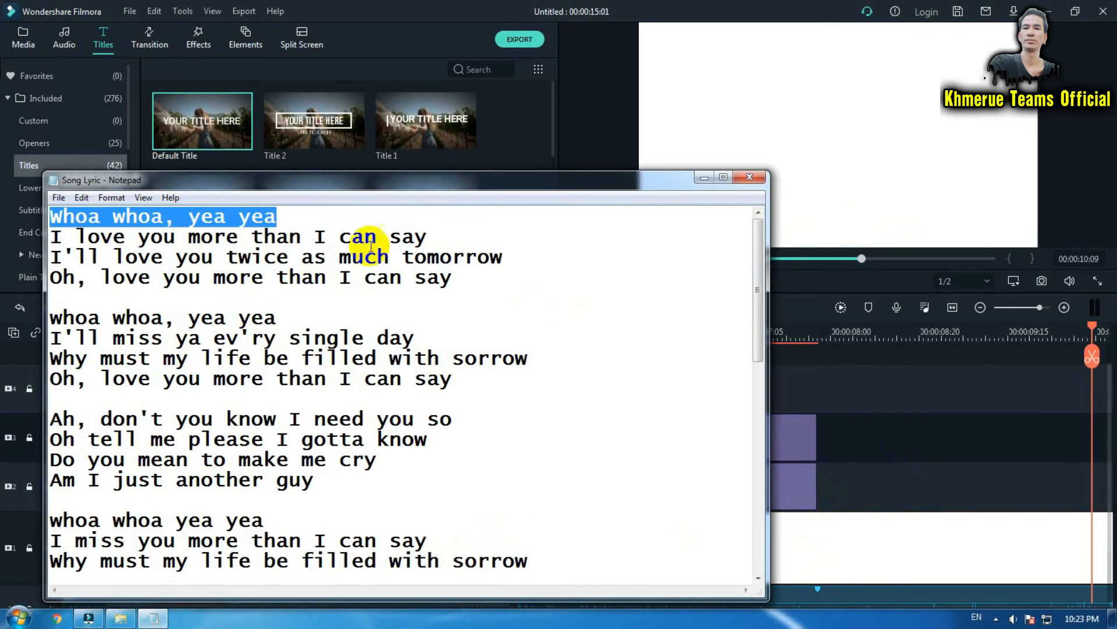
drag(448, 237, 50, 234)
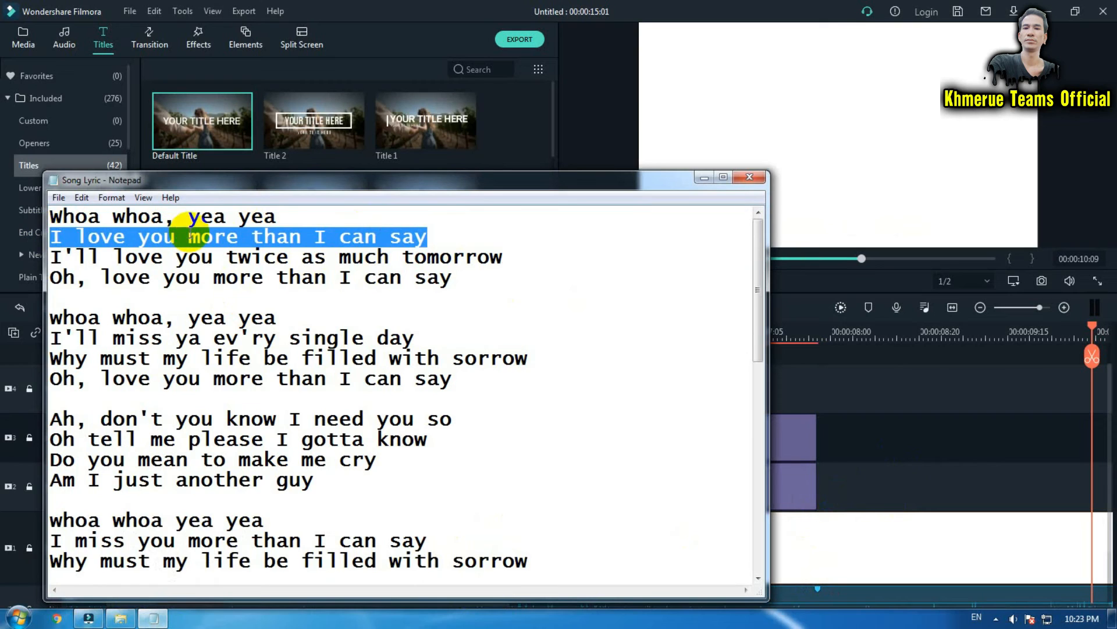
right_click(189, 233)
click(248, 279)
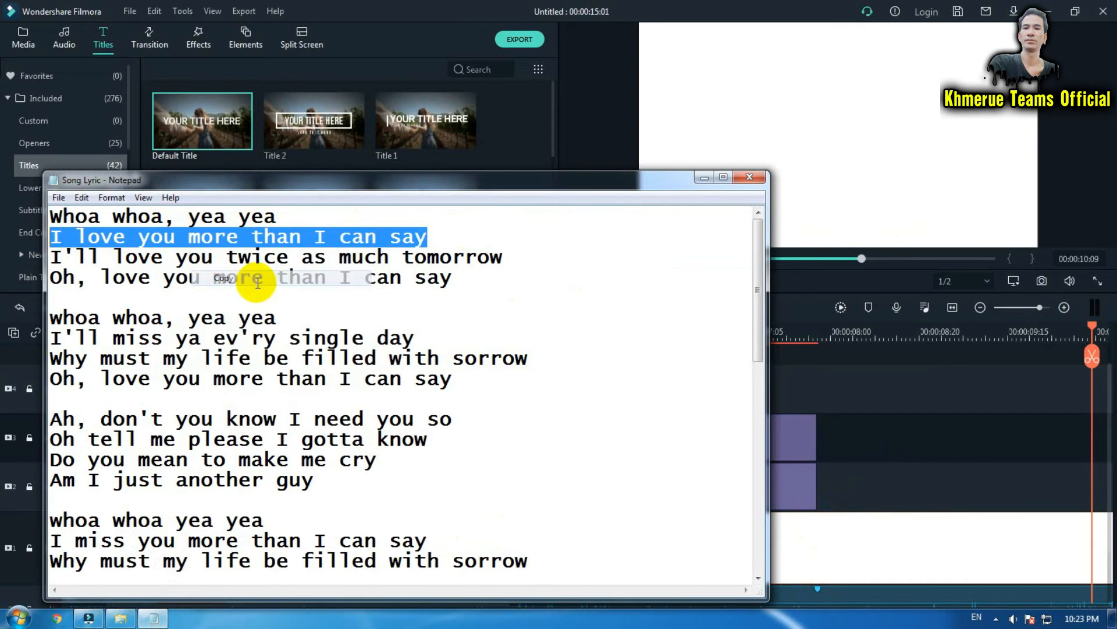
click(705, 177)
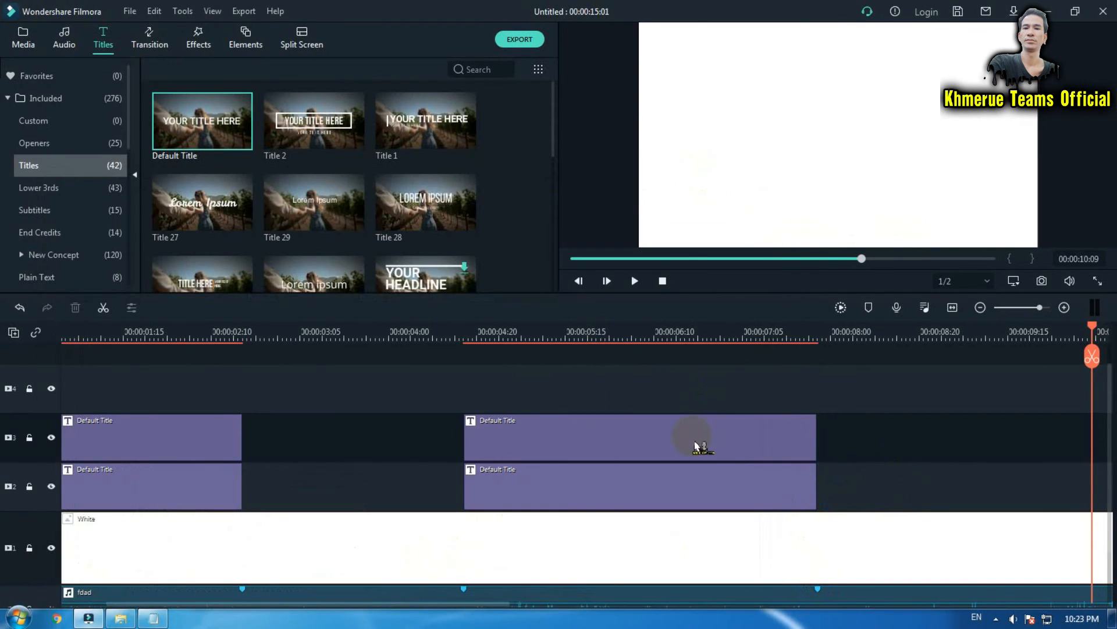
Replace the upper pasted title's text with "I love you more than I can say".
double_click(693, 437)
click(343, 143)
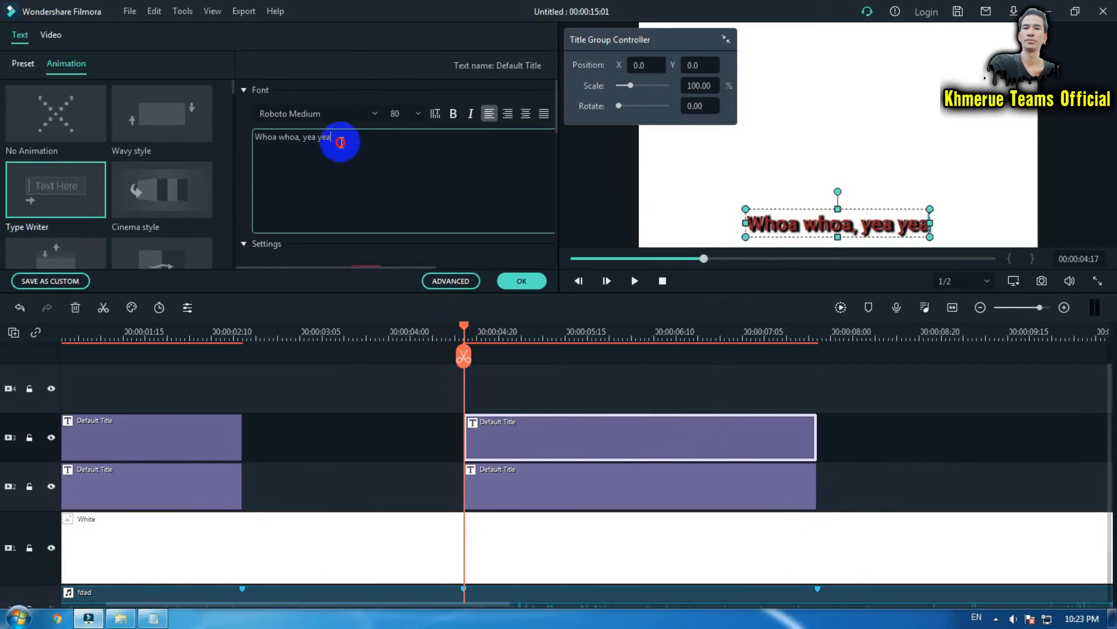
key(ctrl+a)
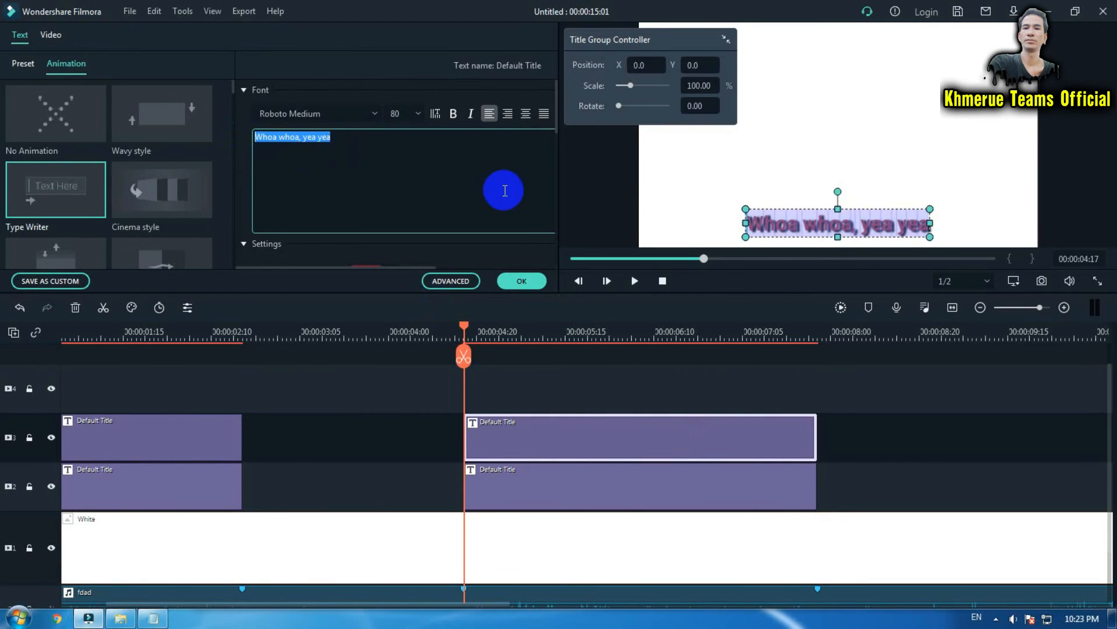
key(ctrl+v)
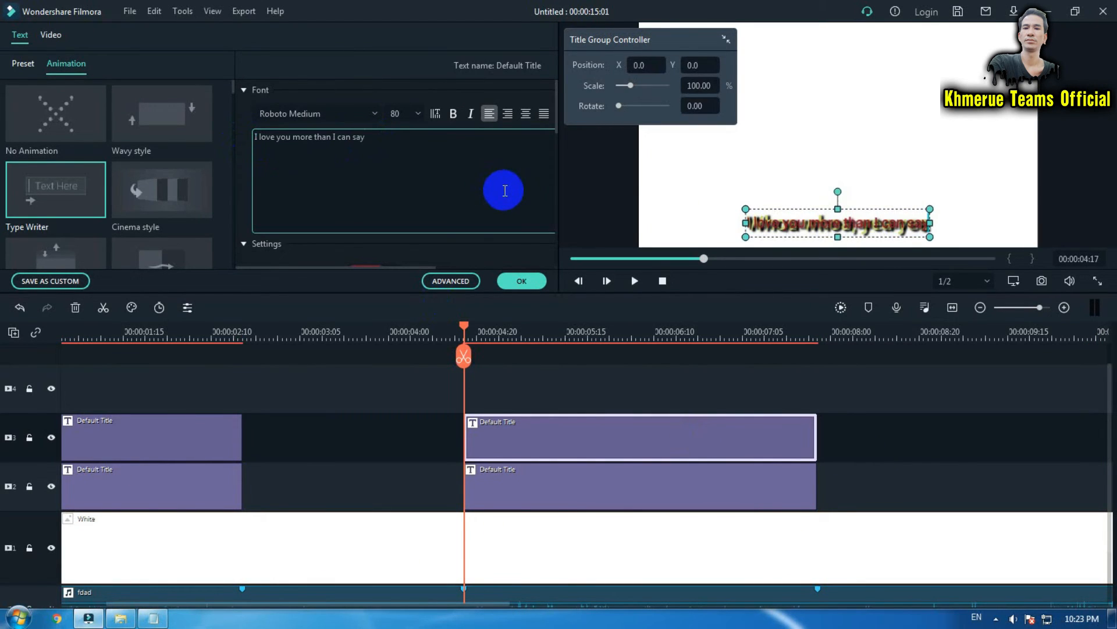
click(521, 280)
Replace the lower pasted title's text with "I love you more than I can say".
double_click(614, 492)
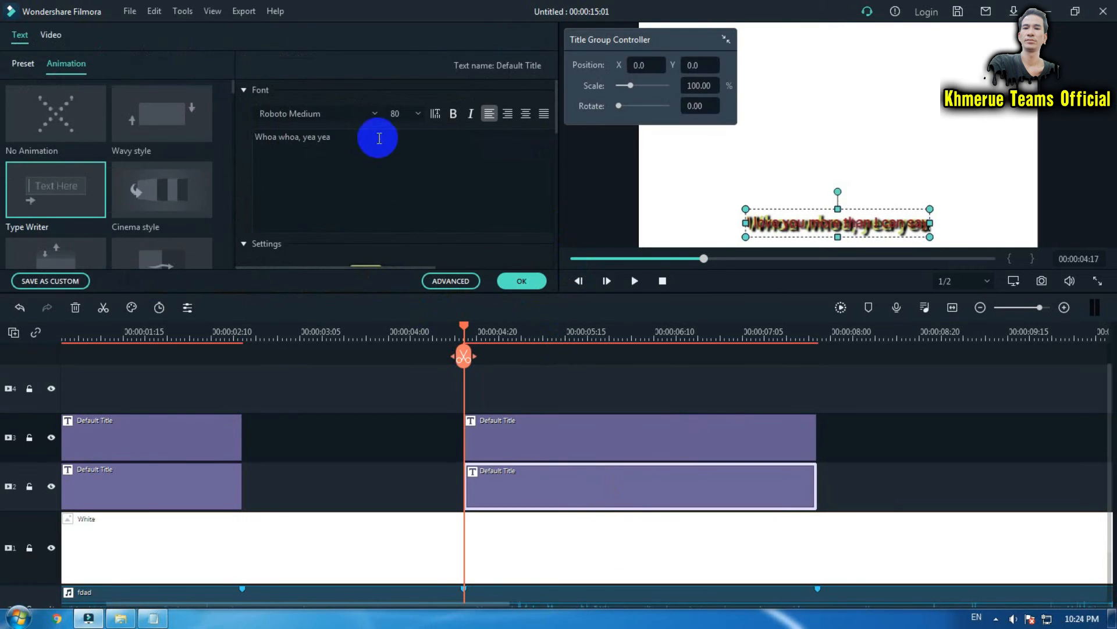
drag(374, 137, 255, 138)
key(ctrl+v)
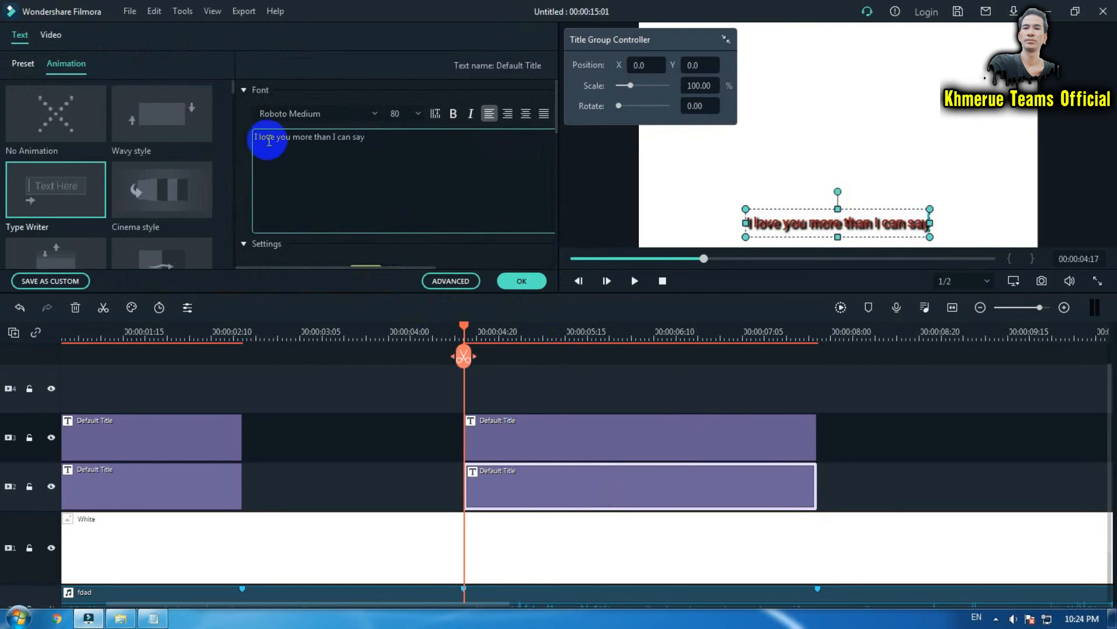
click(521, 281)
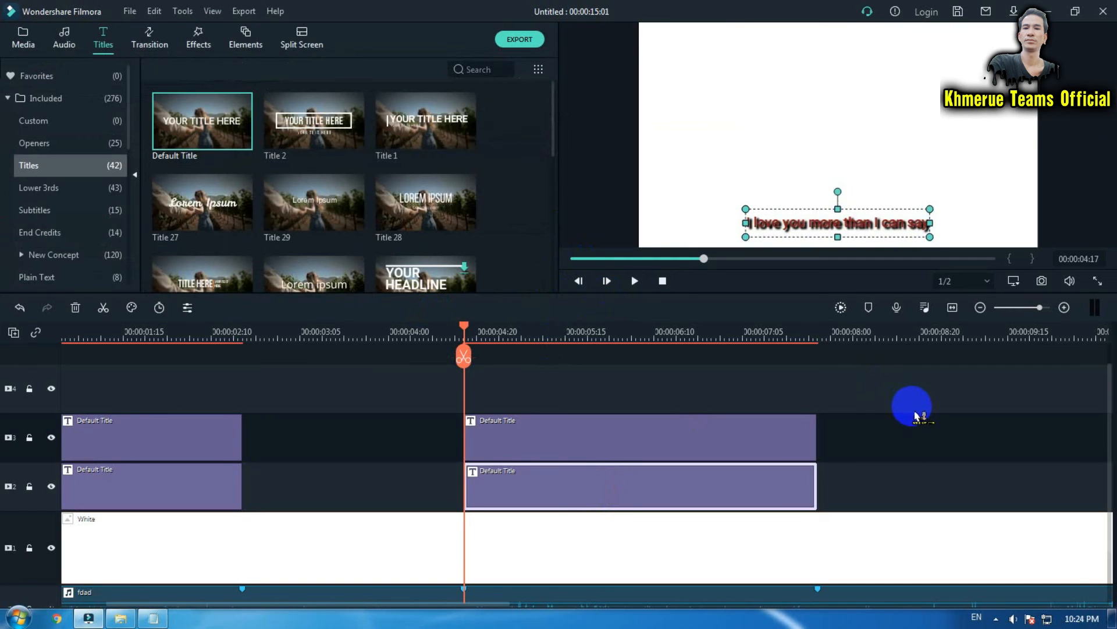
Play back the second lyric line section to check its timing against the song.
key(space)
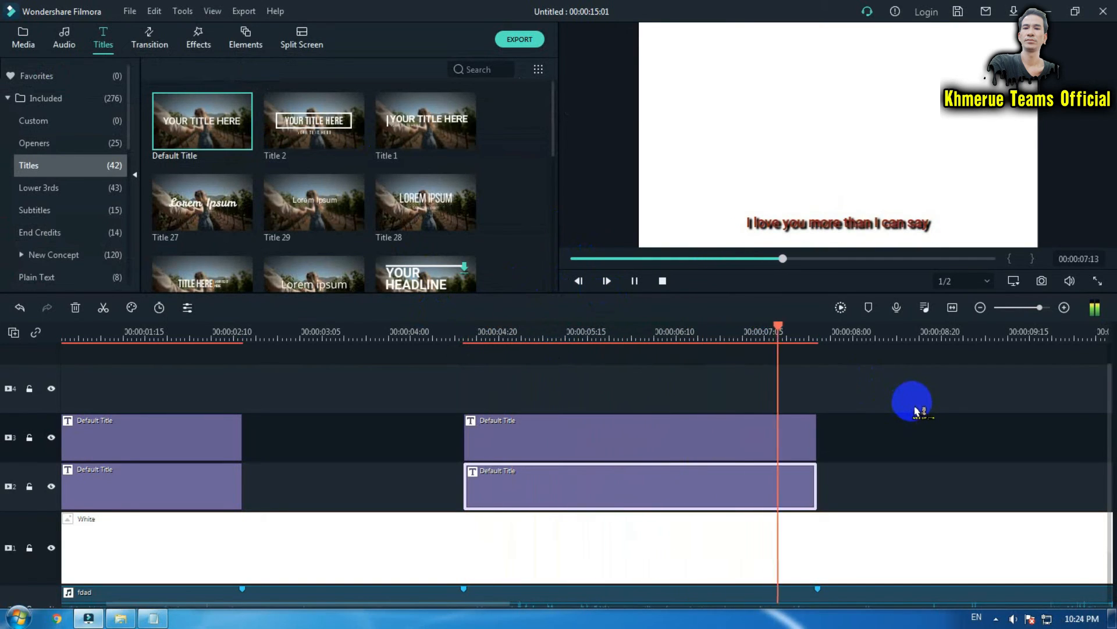
key(space)
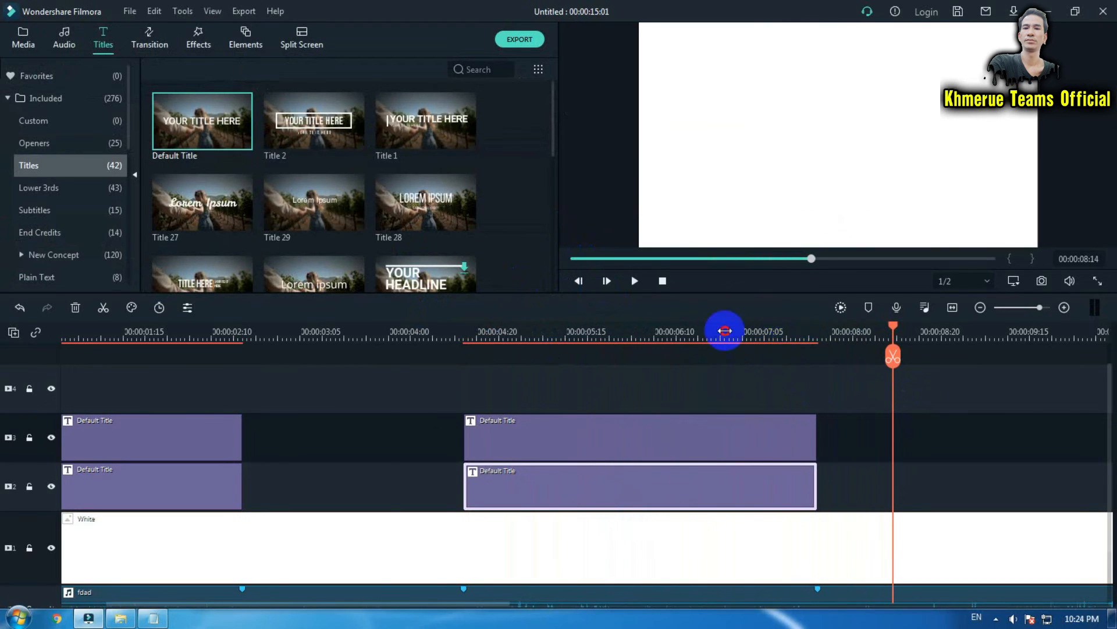
scroll(356, 334, down, 3)
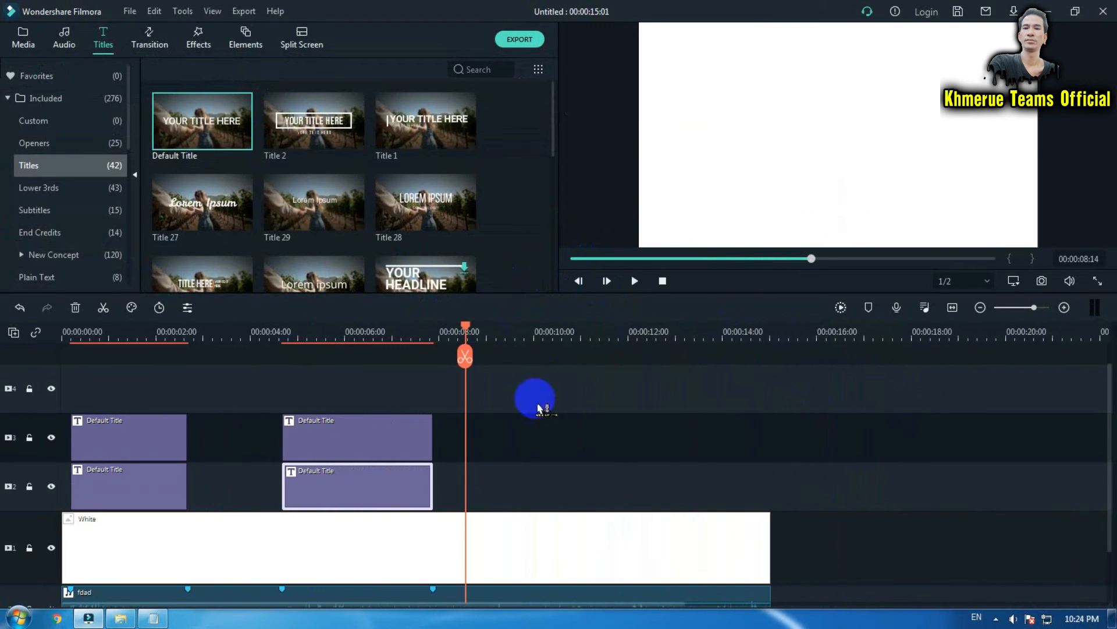
scroll(699, 418, down, 1)
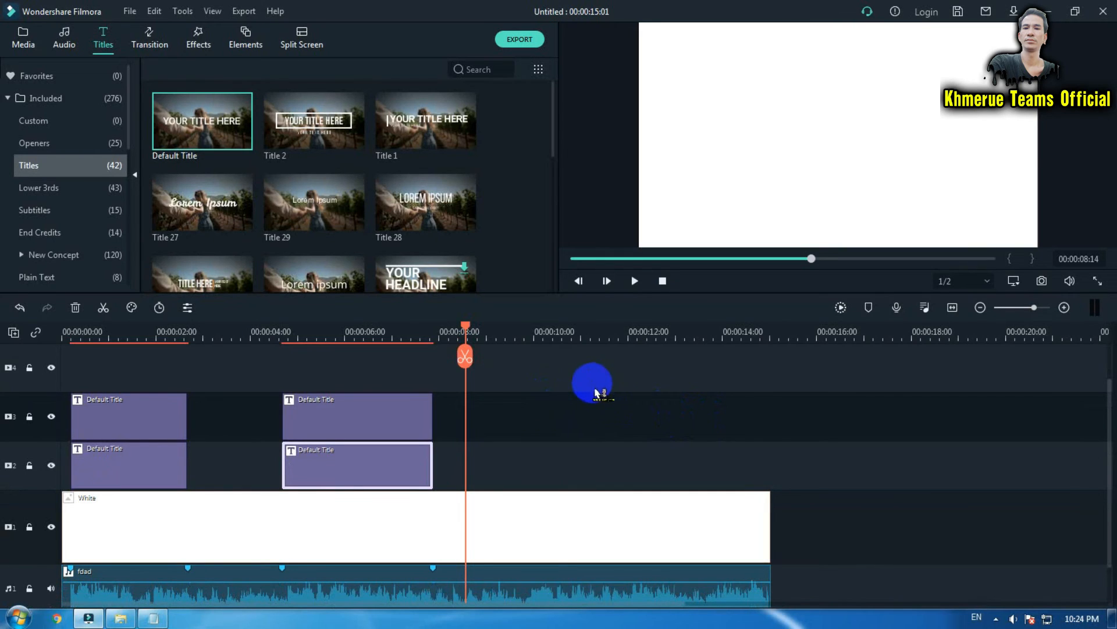
key(space)
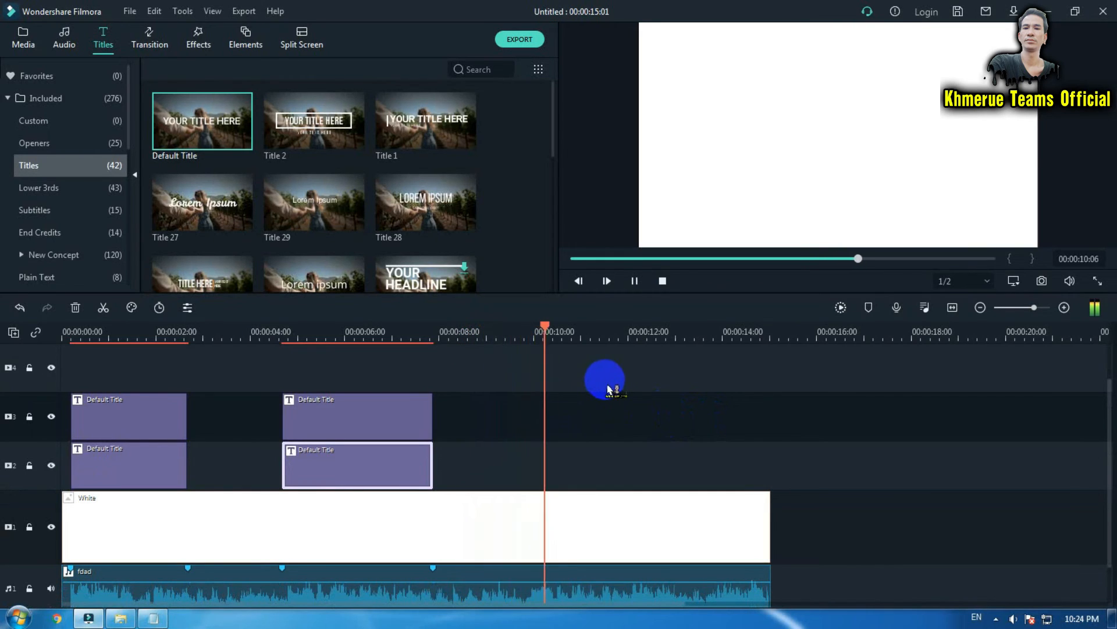
key(space)
click(523, 337)
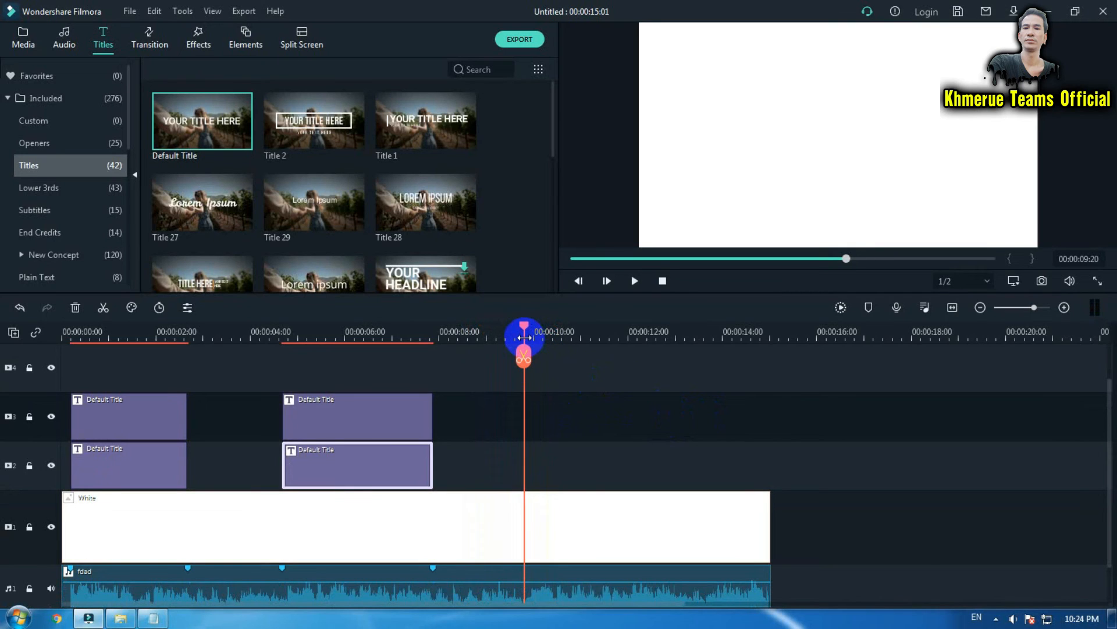
key(space)
click(524, 337)
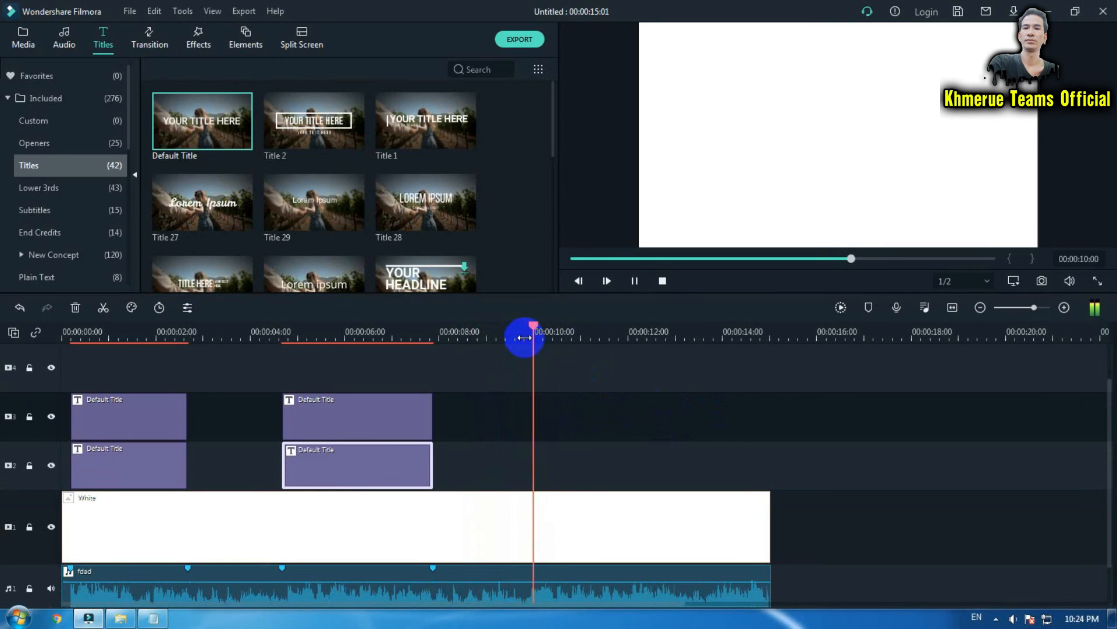
click(524, 338)
key(space)
click(525, 338)
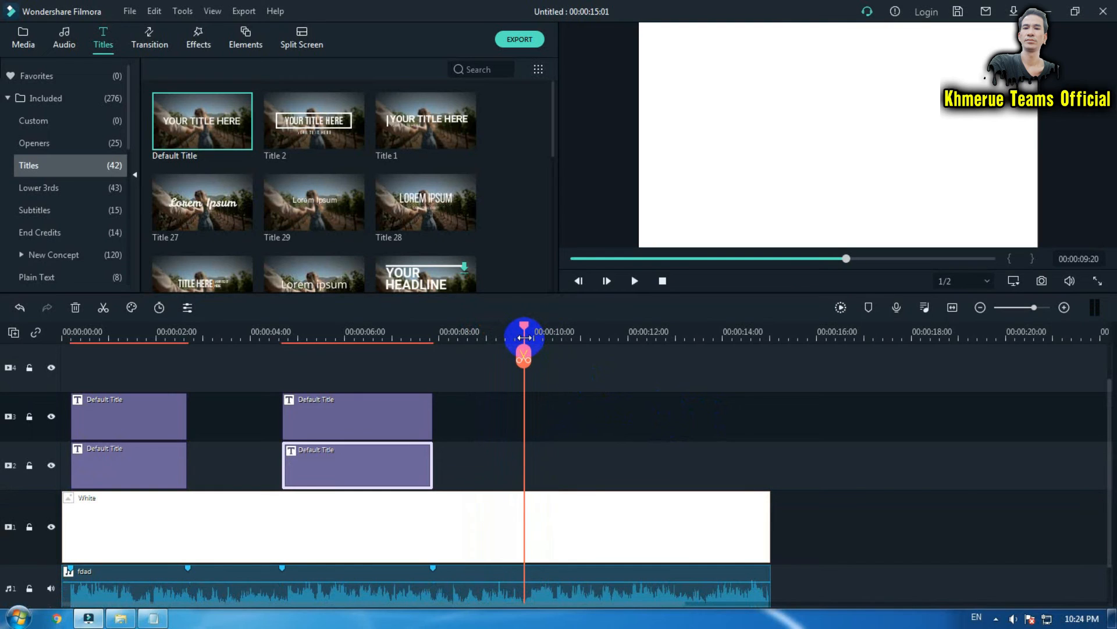
Play the song past the second lyric line and add an audio marker where the third lyric line begins.
click(603, 597)
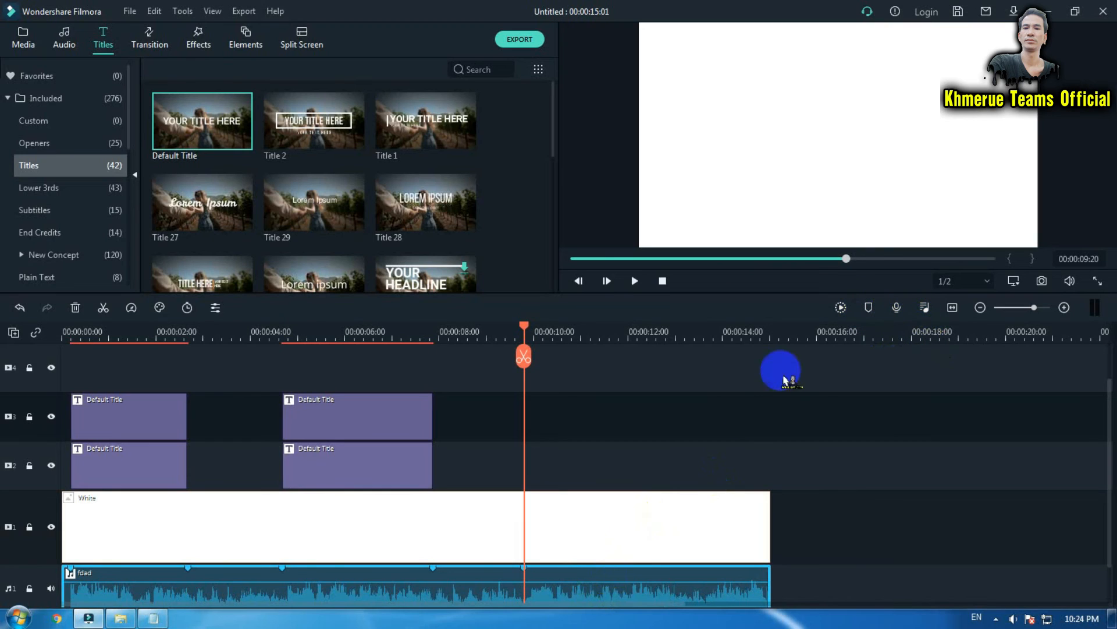
key(space)
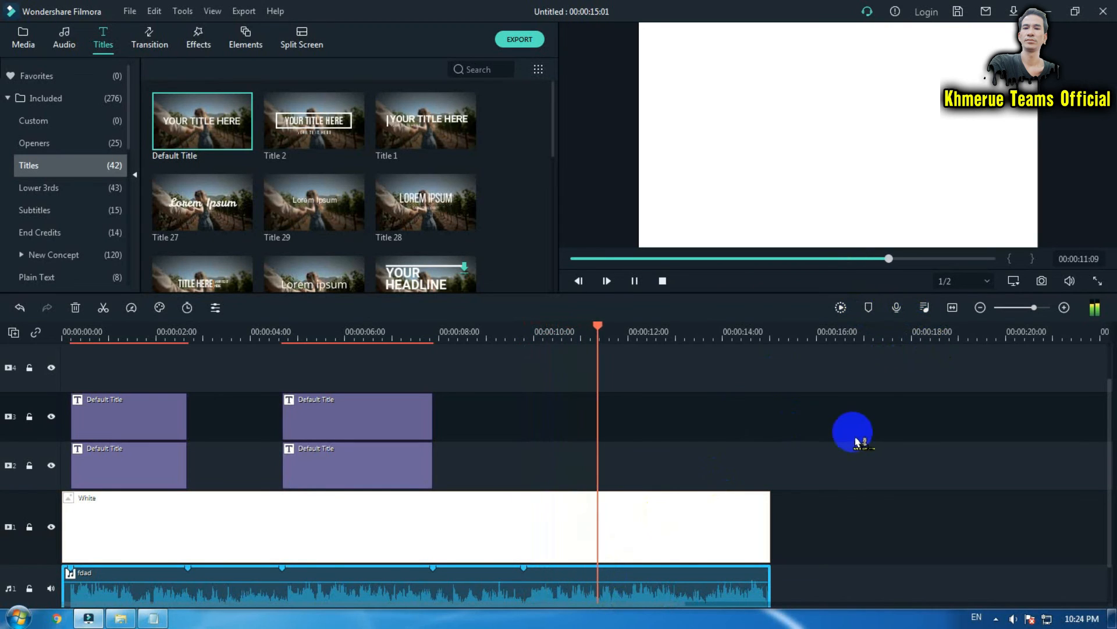
key(space)
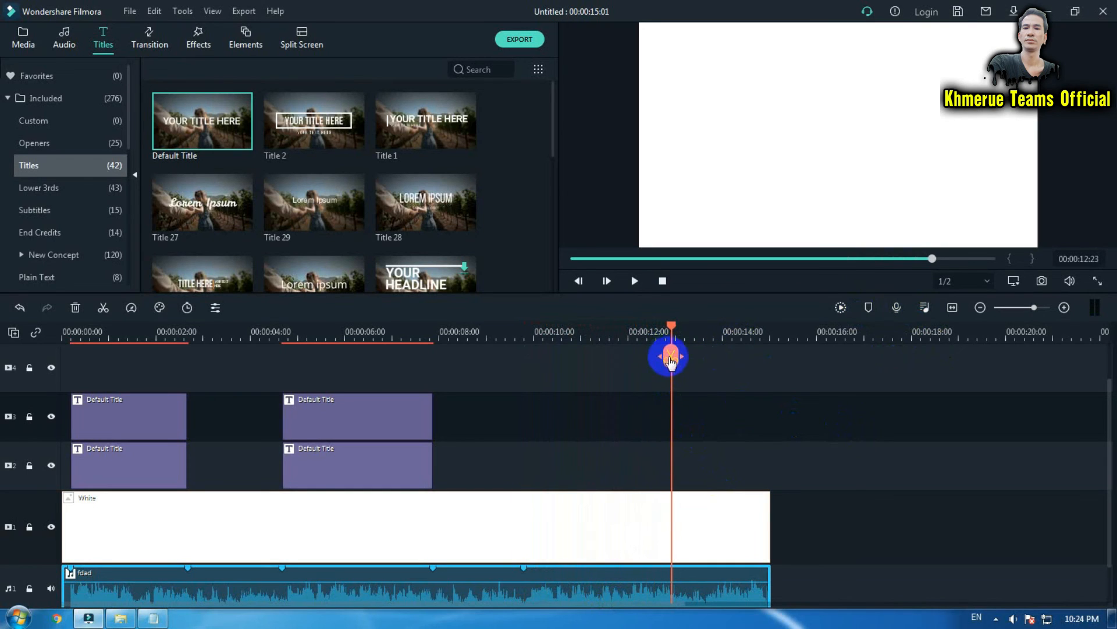
click(869, 307)
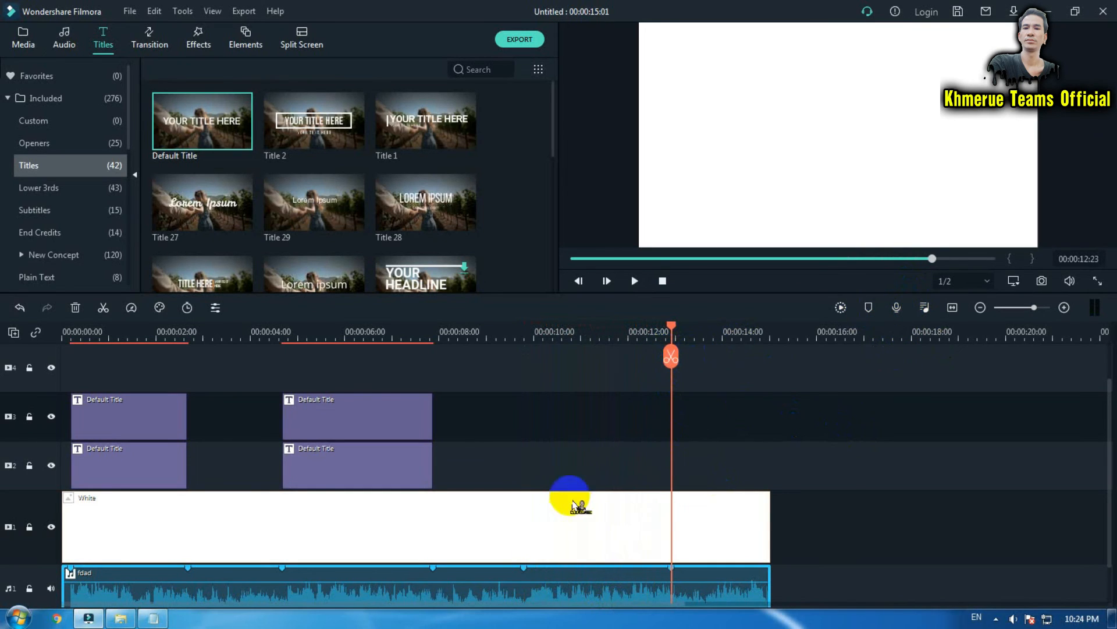
Duplicate the second pair of title clips and fit the copy between the next two audio markers.
drag(524, 407, 358, 470)
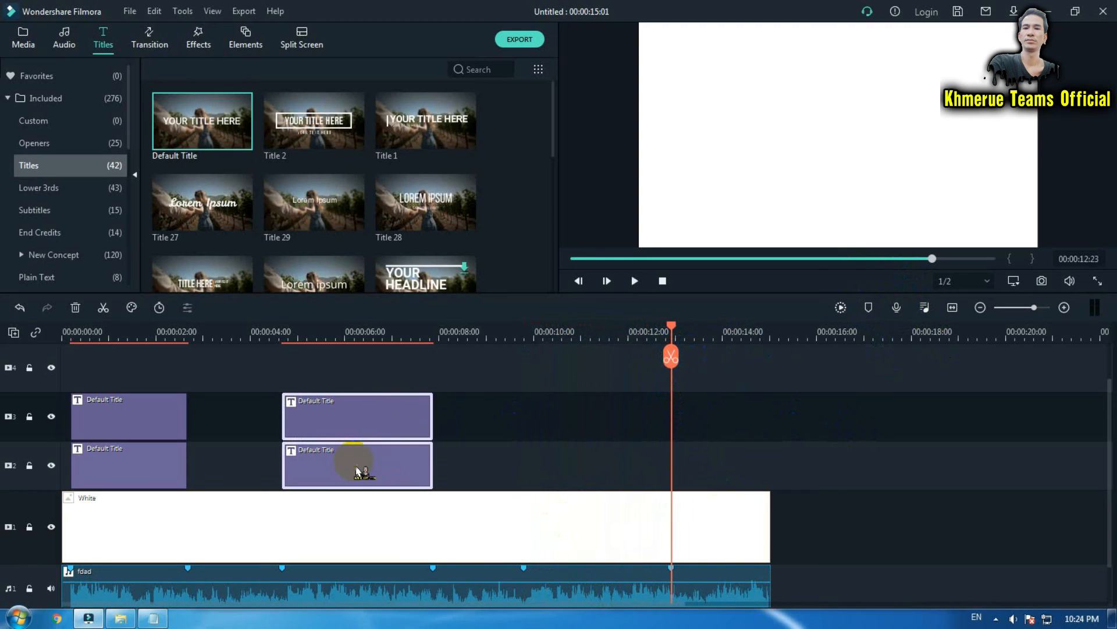
click(737, 404)
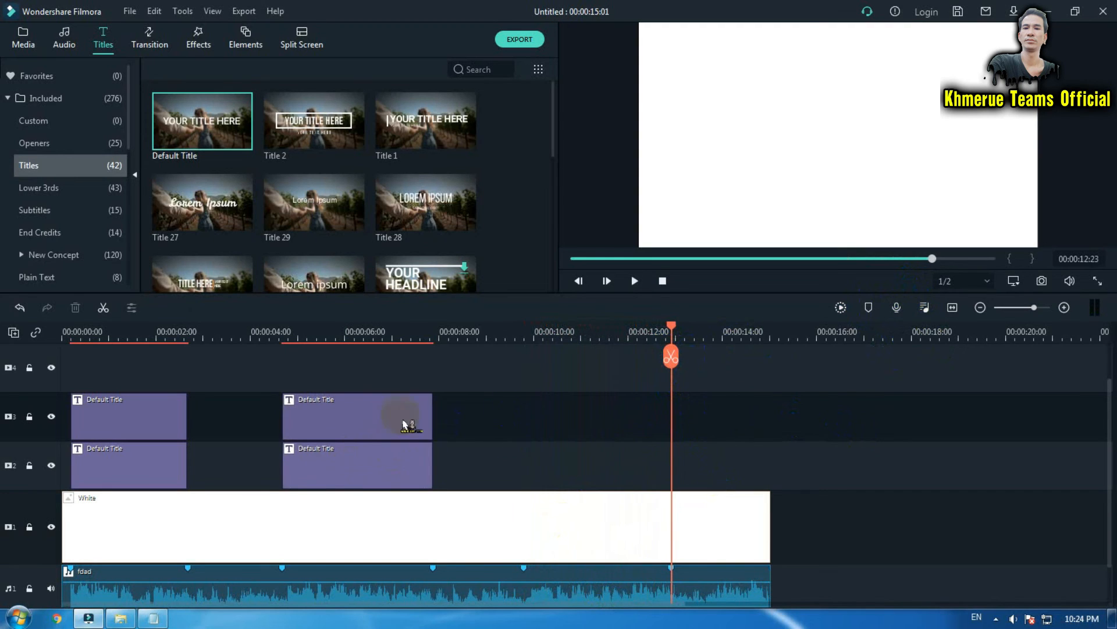
right_click(724, 427)
click(788, 70)
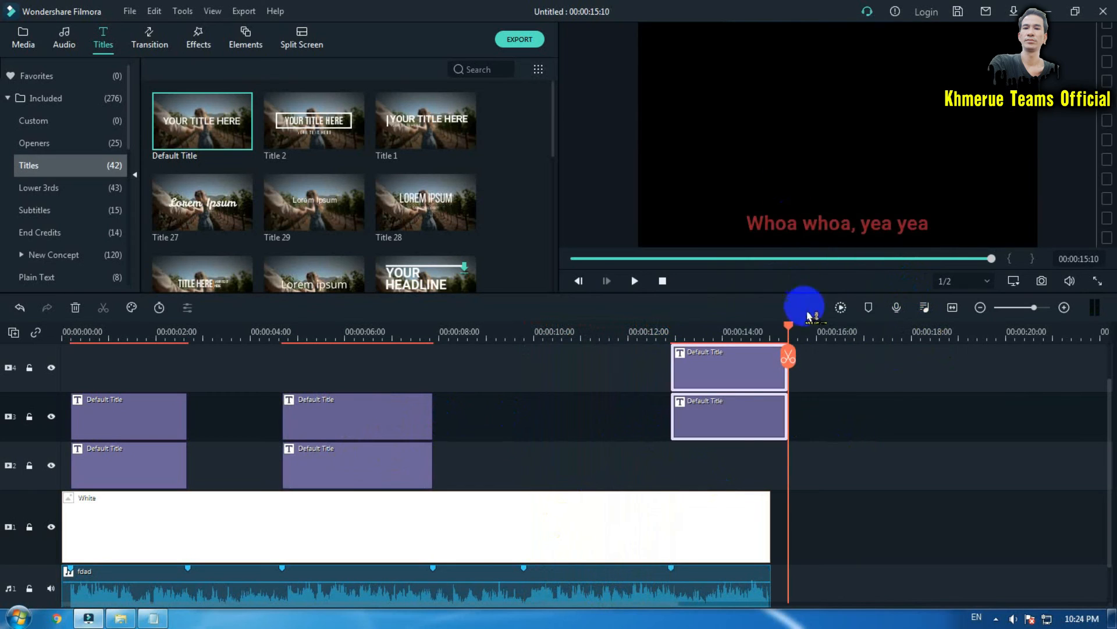
drag(888, 348, 736, 449)
drag(715, 365, 581, 425)
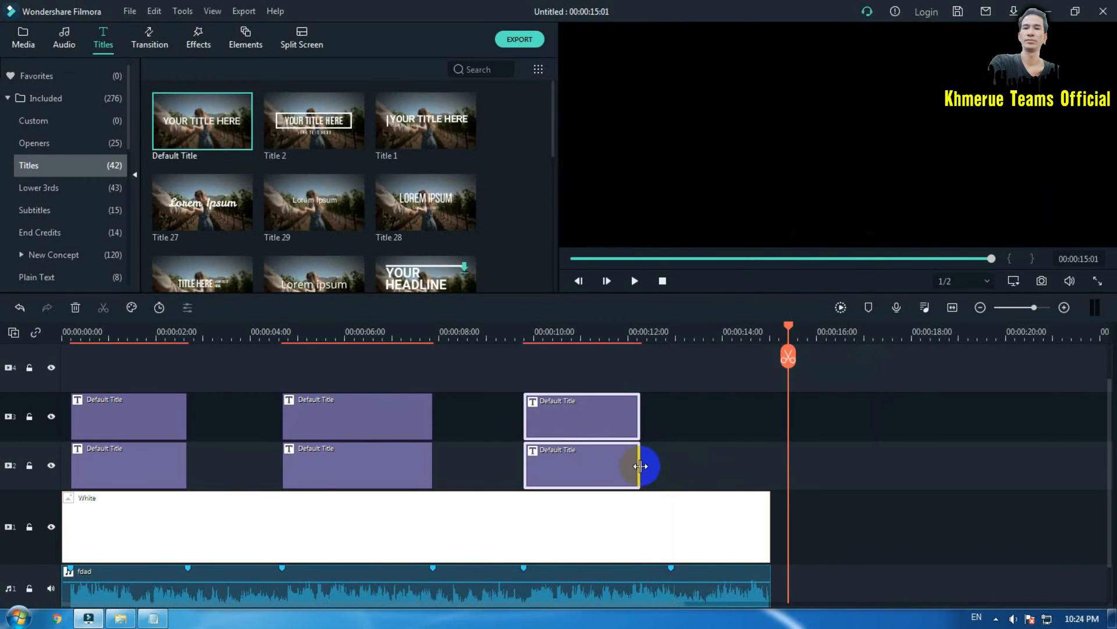
drag(640, 466, 676, 467)
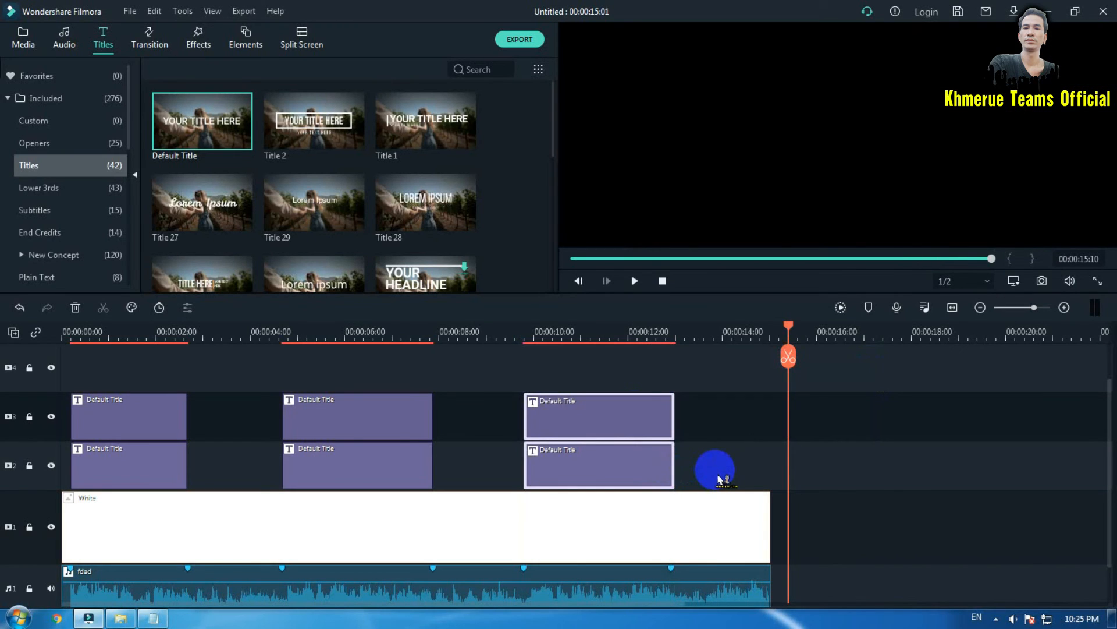
Copy the line "I'll love you twice as much tomorrow" from the Song Lyric notepad file.
click(146, 430)
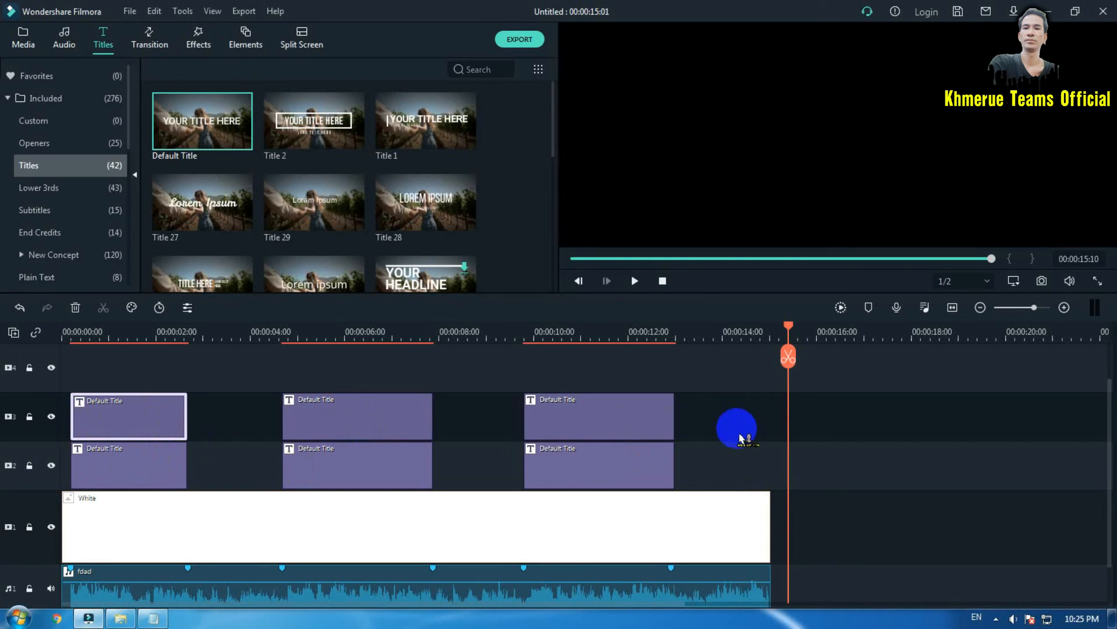
click(153, 618)
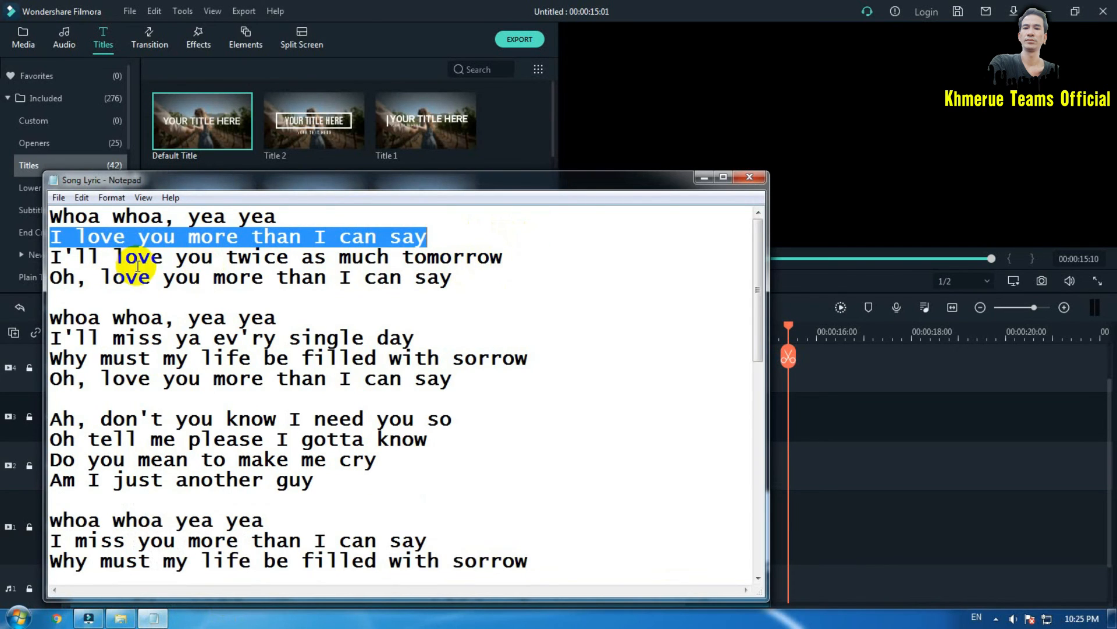
drag(519, 256, 7, 257)
right_click(295, 260)
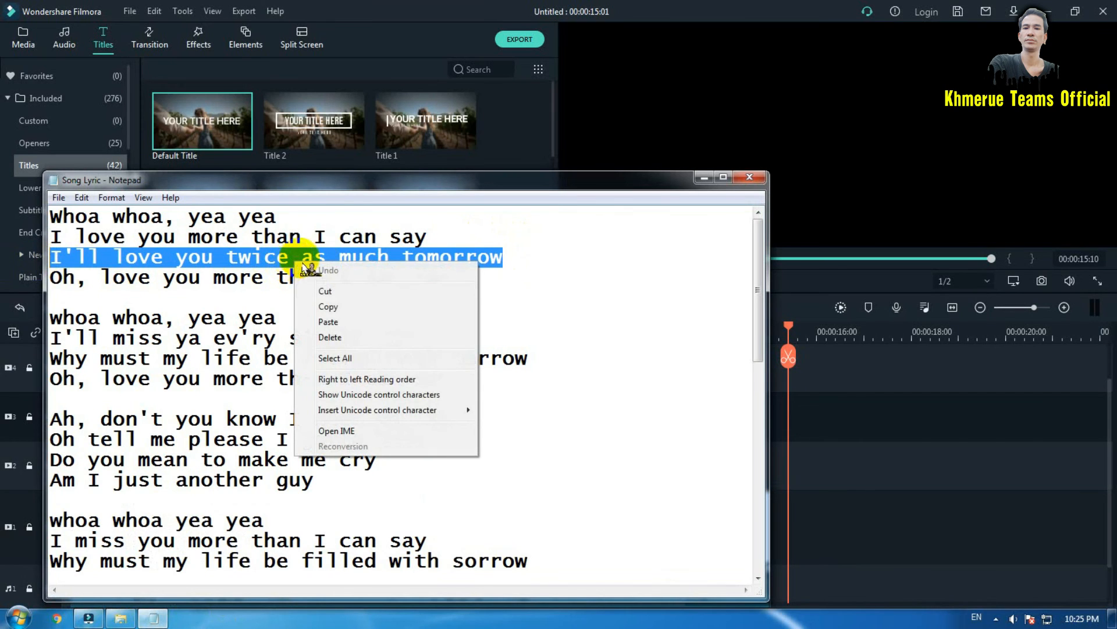
click(336, 295)
click(705, 178)
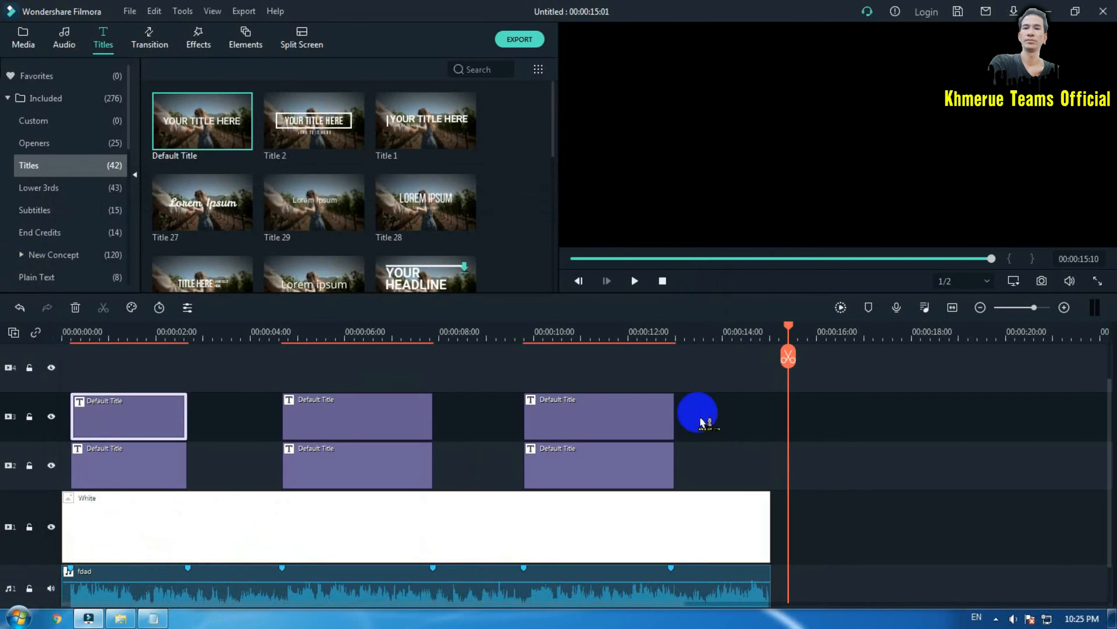
Replace the lower third title's text with "I'll love you twice as much tomorrow".
double_click(608, 469)
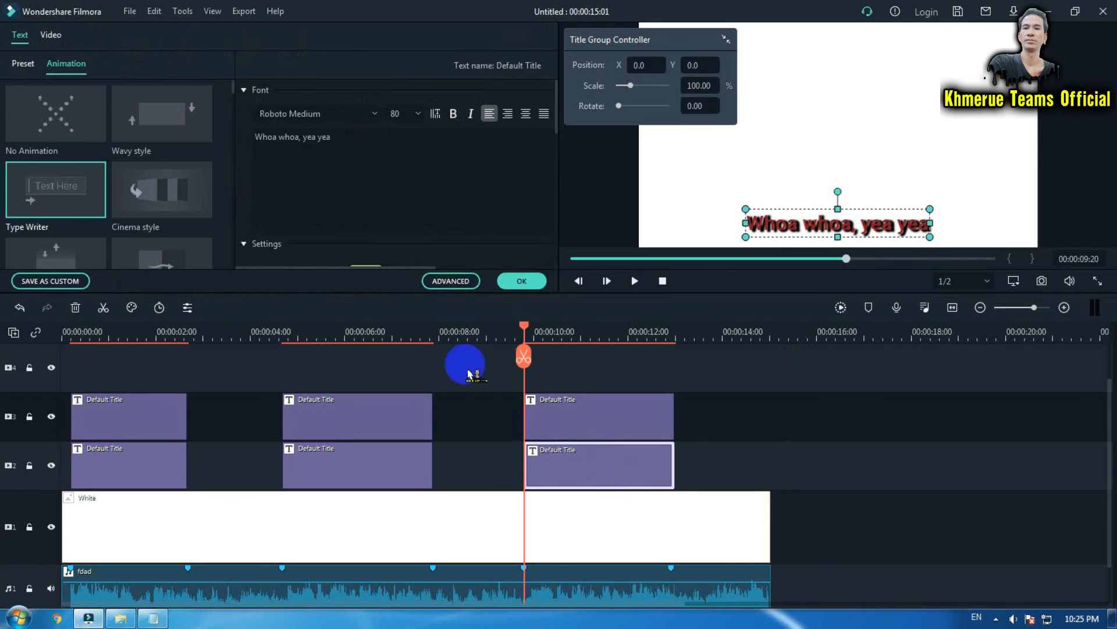
click(421, 149)
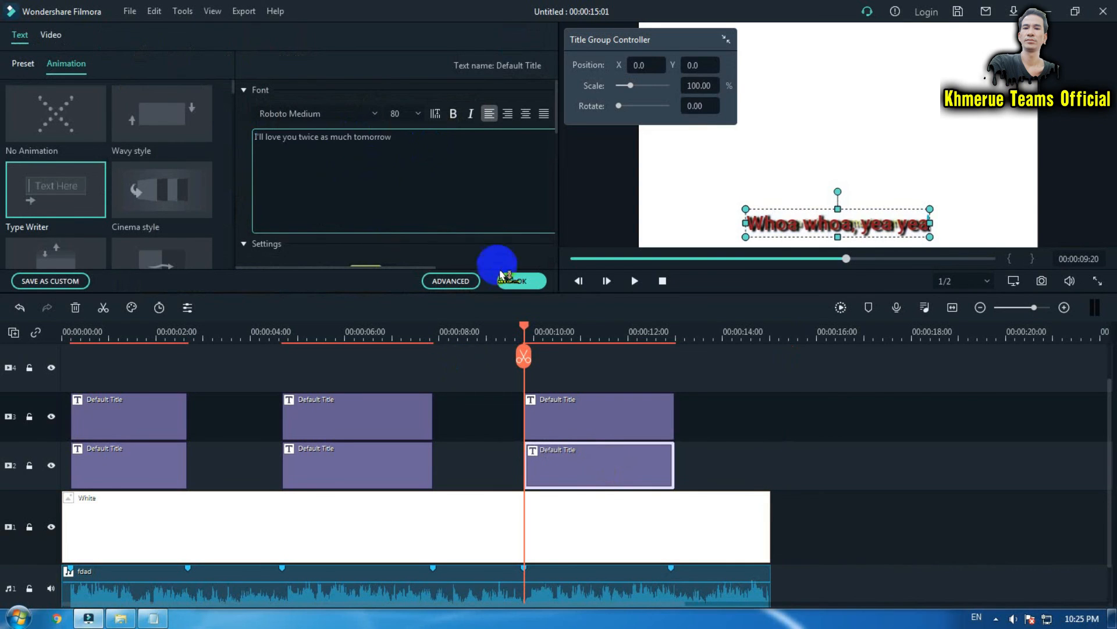
click(515, 281)
Replace the upper third title's text with "I'll love you twice as much tomorrow".
click(619, 431)
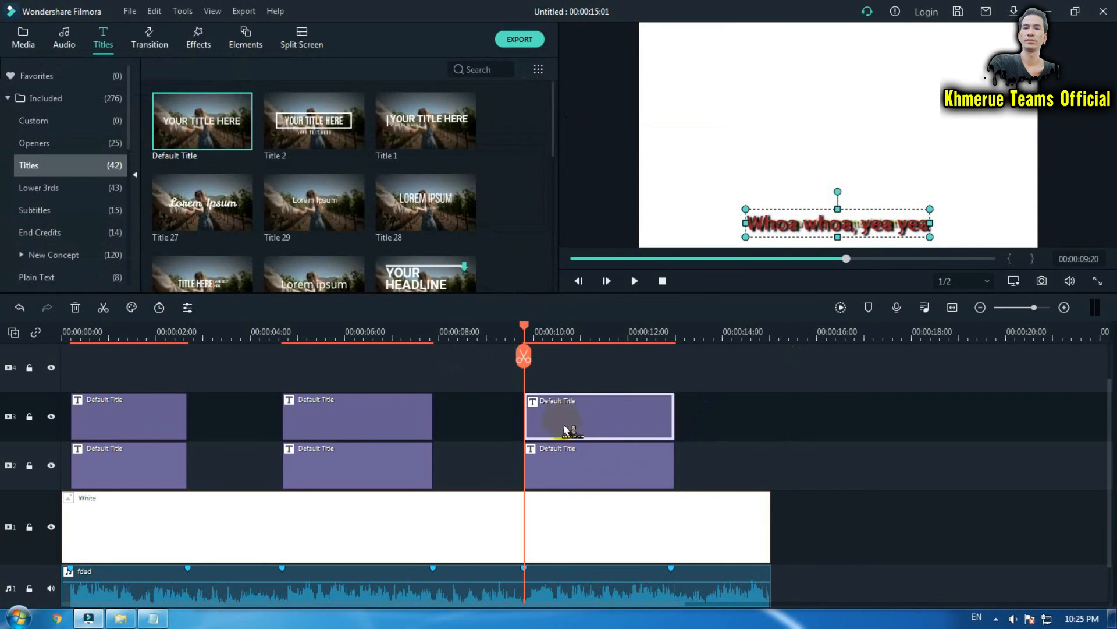
double_click(608, 428)
click(394, 137)
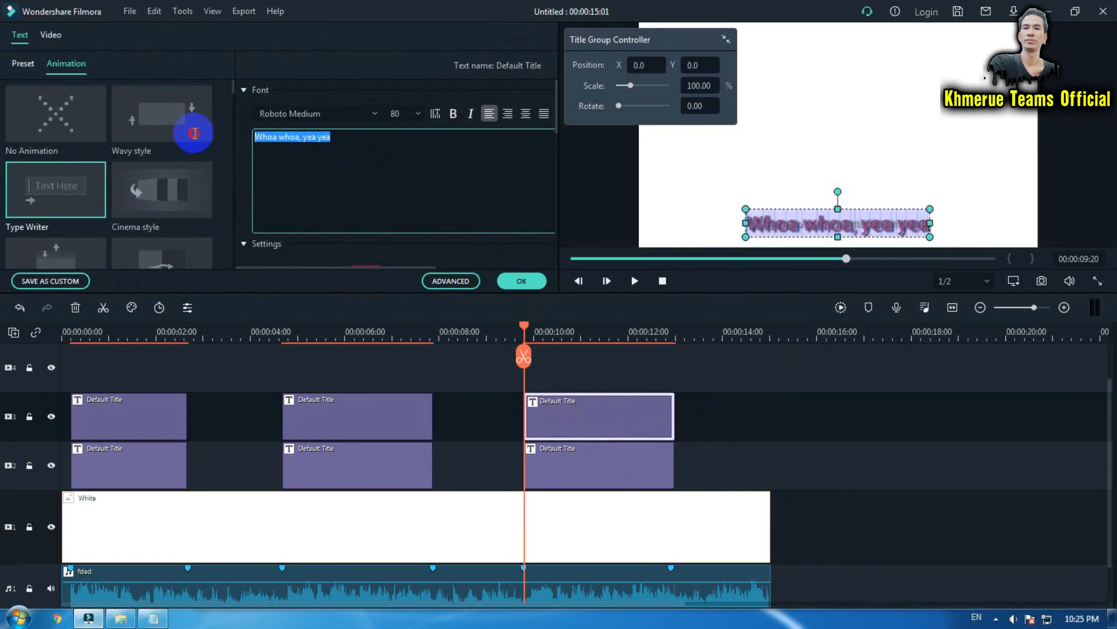
key(ctrl+v)
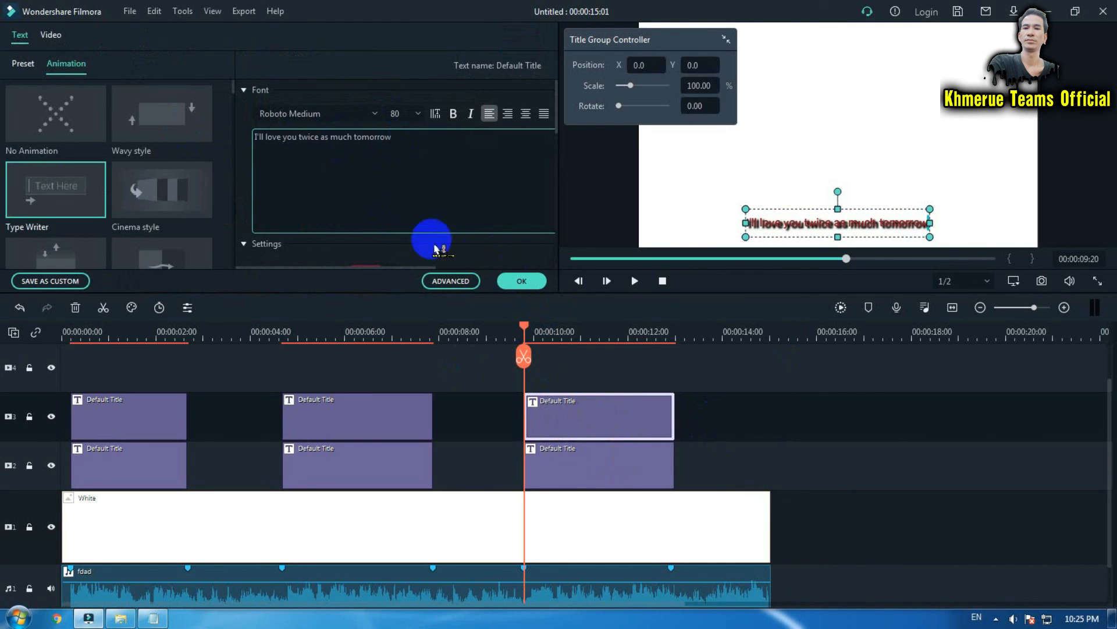
click(523, 282)
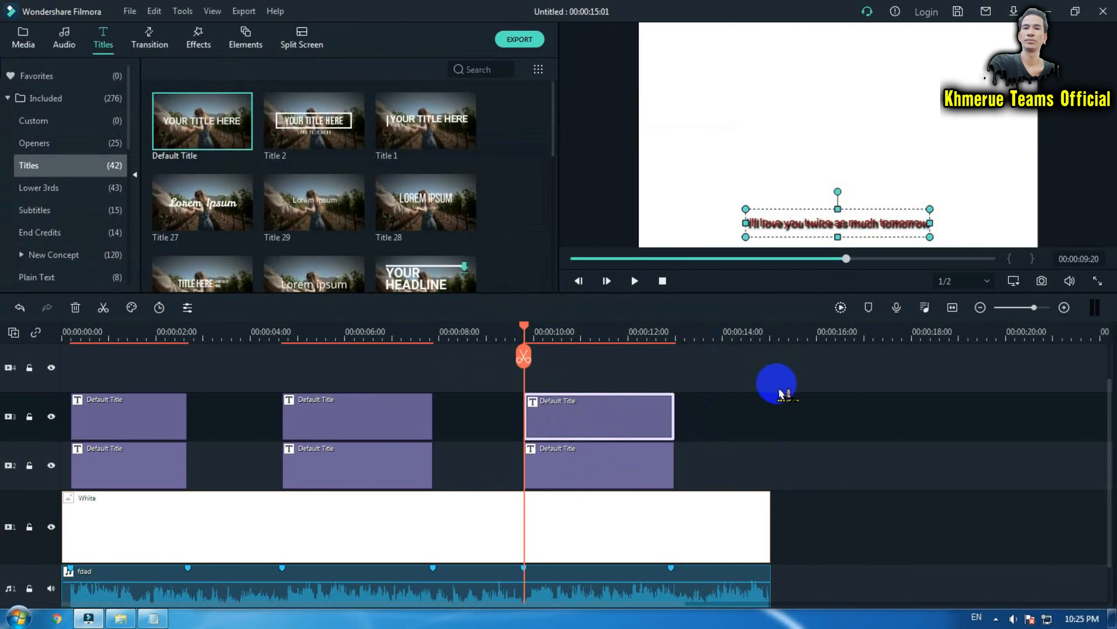
Turn off the text shadow on the upper third title clip in the advanced text editor.
key(space)
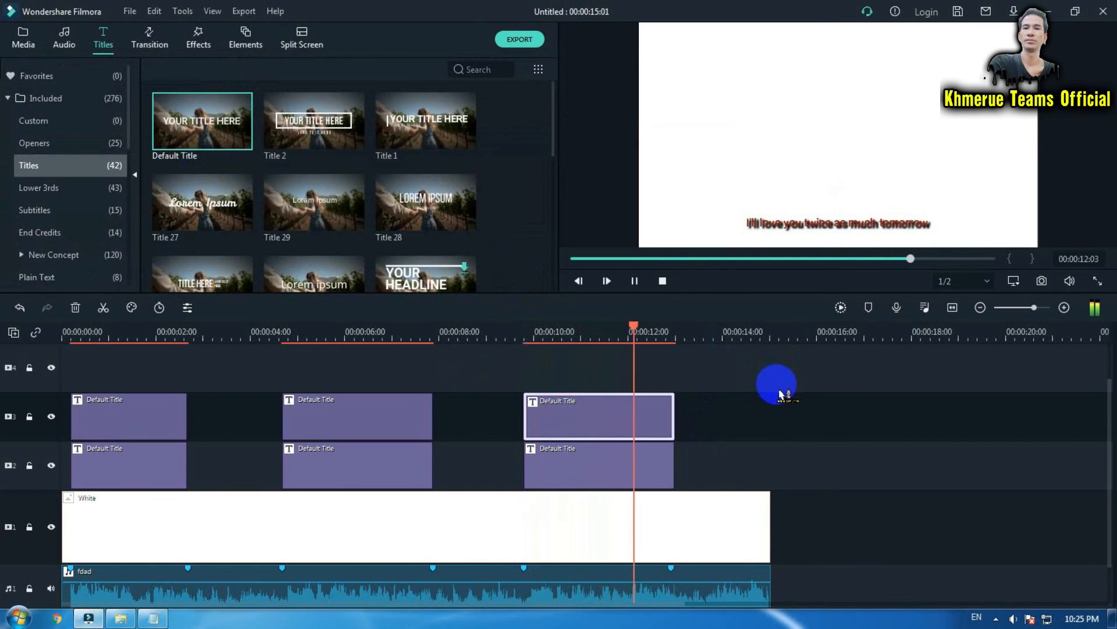
click(880, 218)
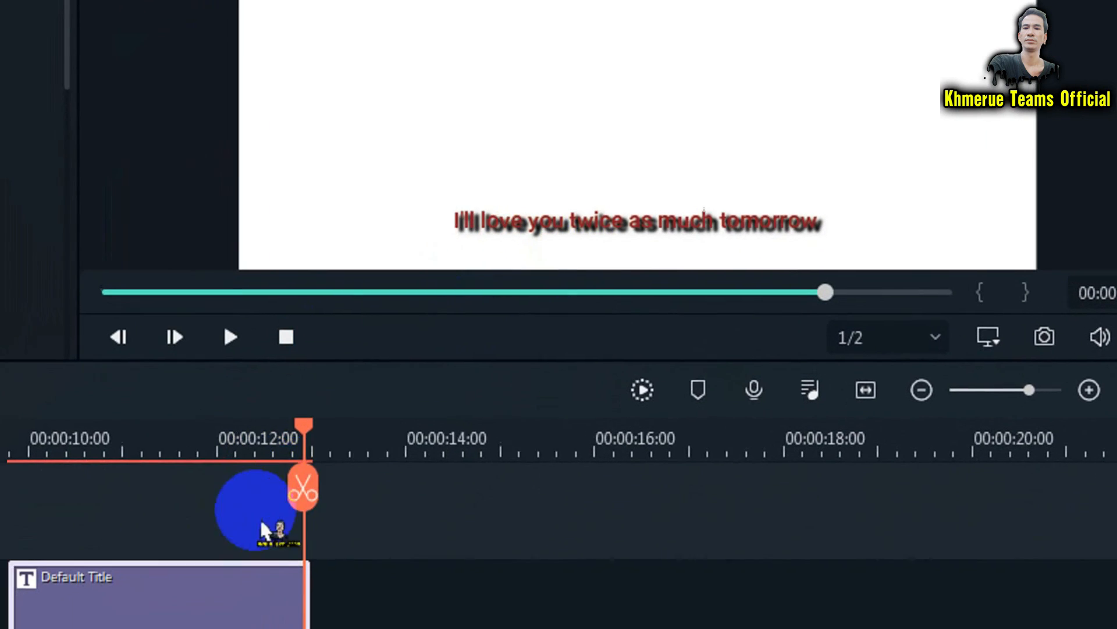
double_click(198, 626)
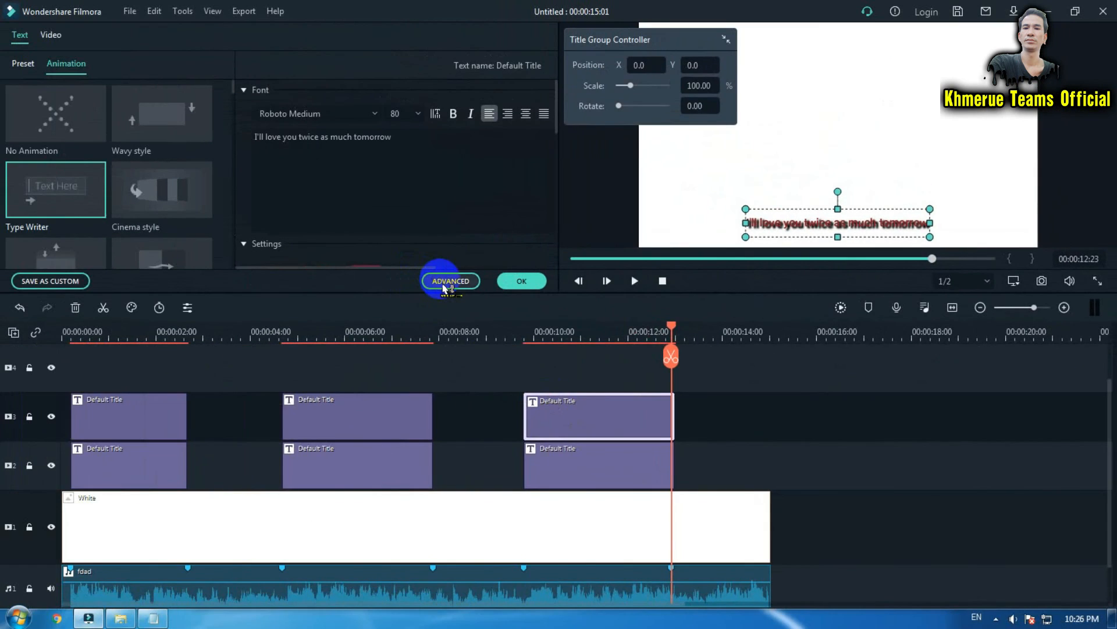
click(449, 280)
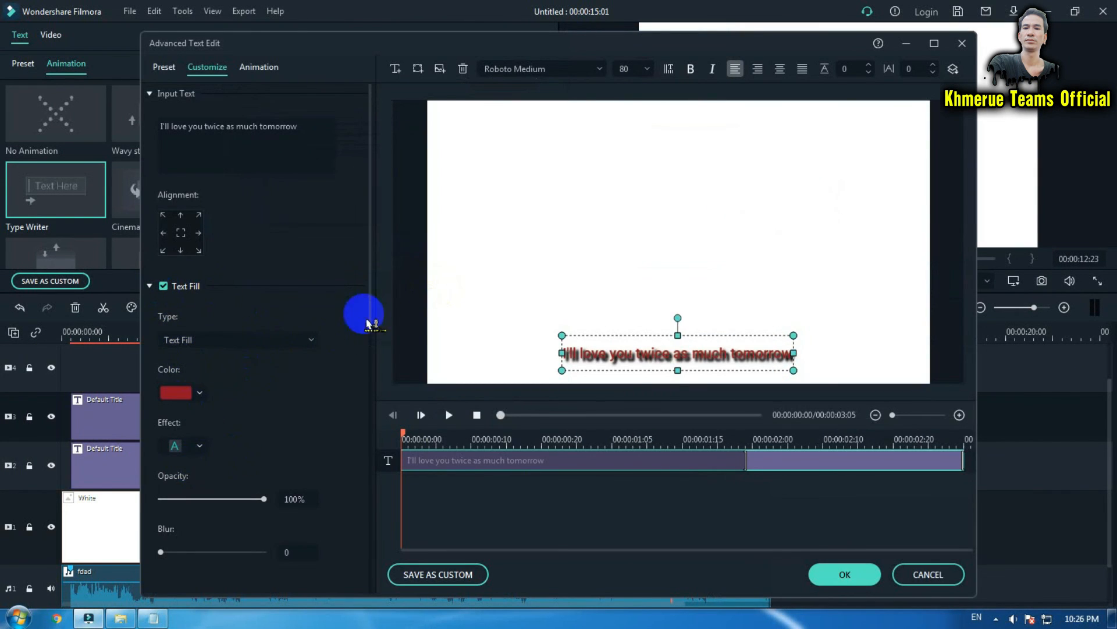
drag(369, 304, 377, 507)
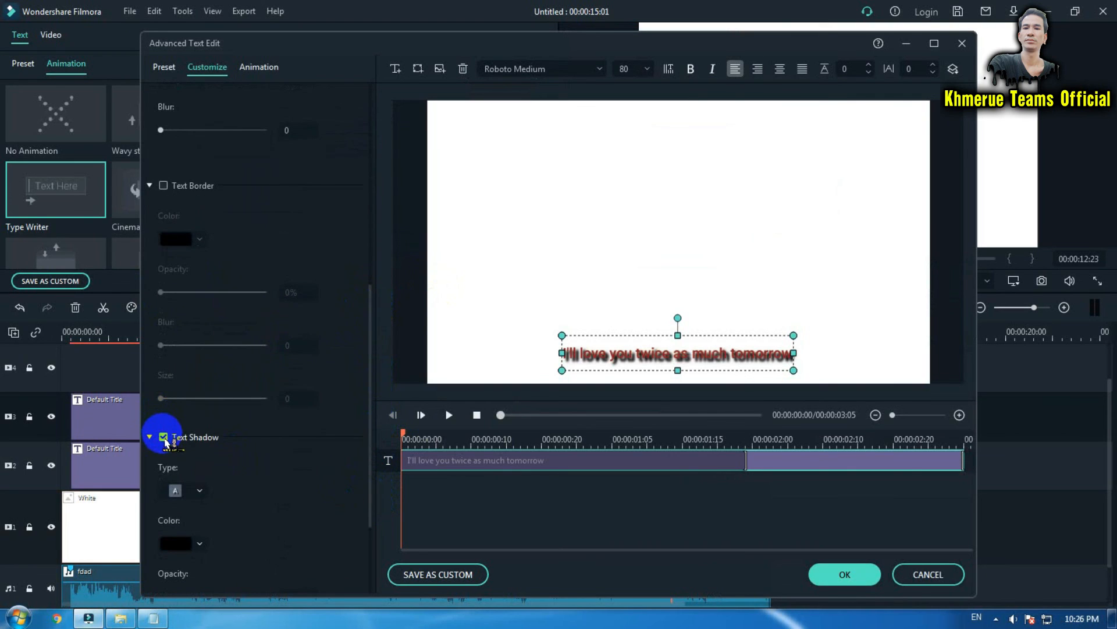
click(163, 437)
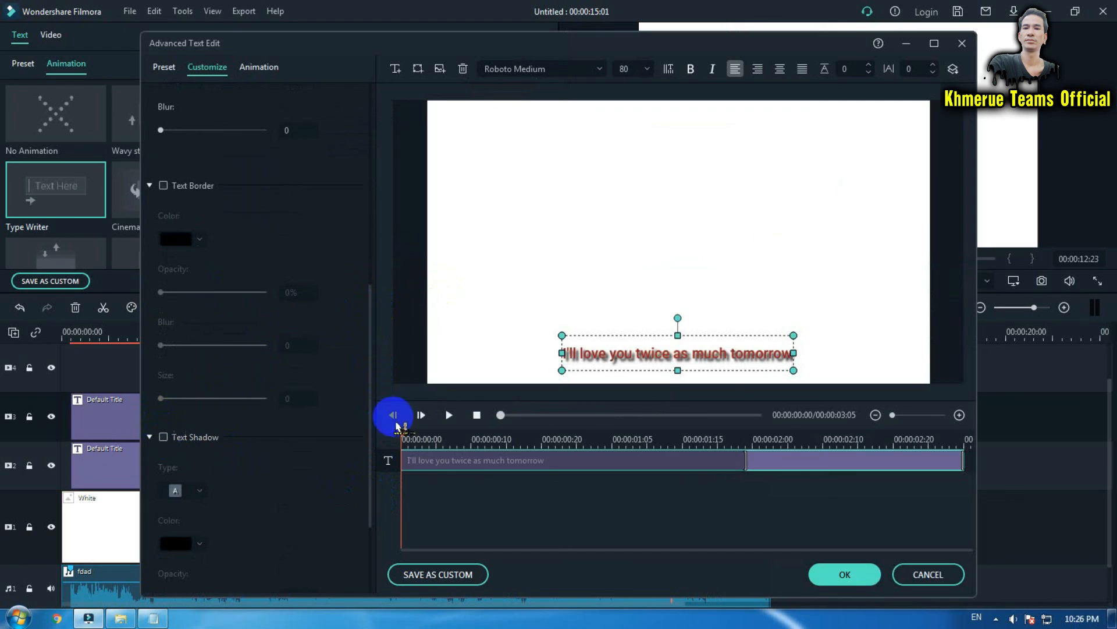
click(836, 570)
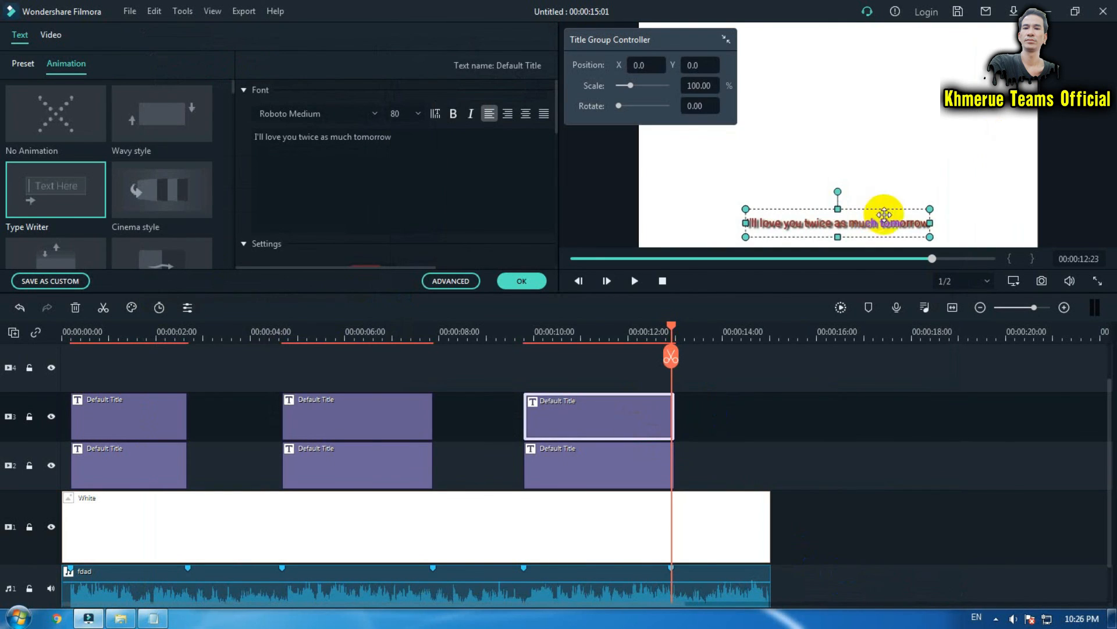
Play back the third lyric line section to review the title.
click(513, 335)
key(space)
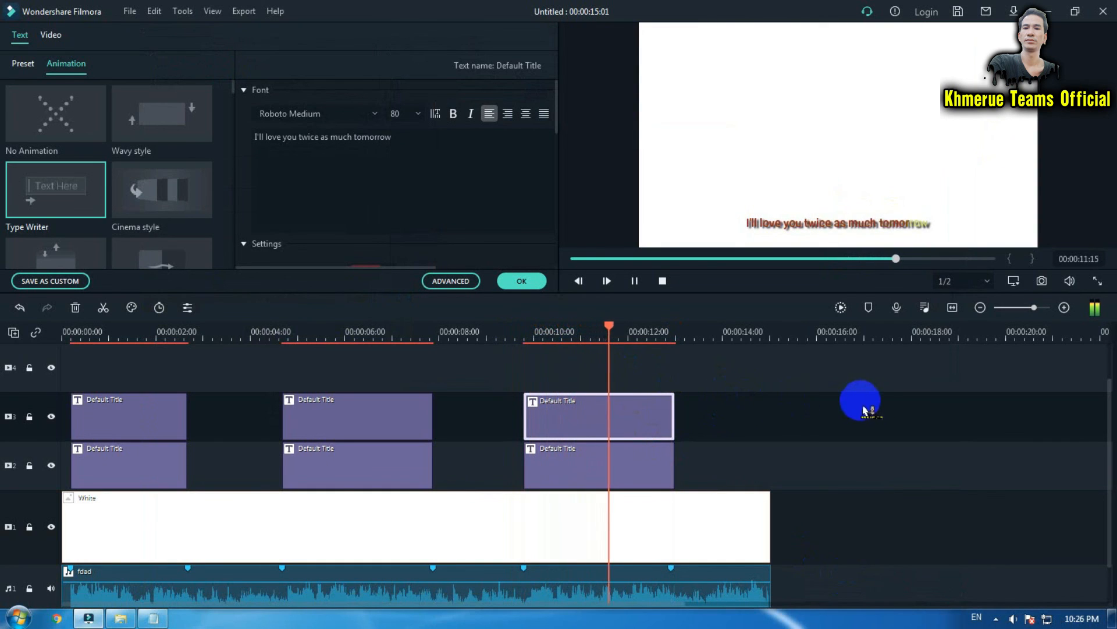
key(space)
Turn off the text shadow on the lower third title clip in the advanced text editor.
click(586, 474)
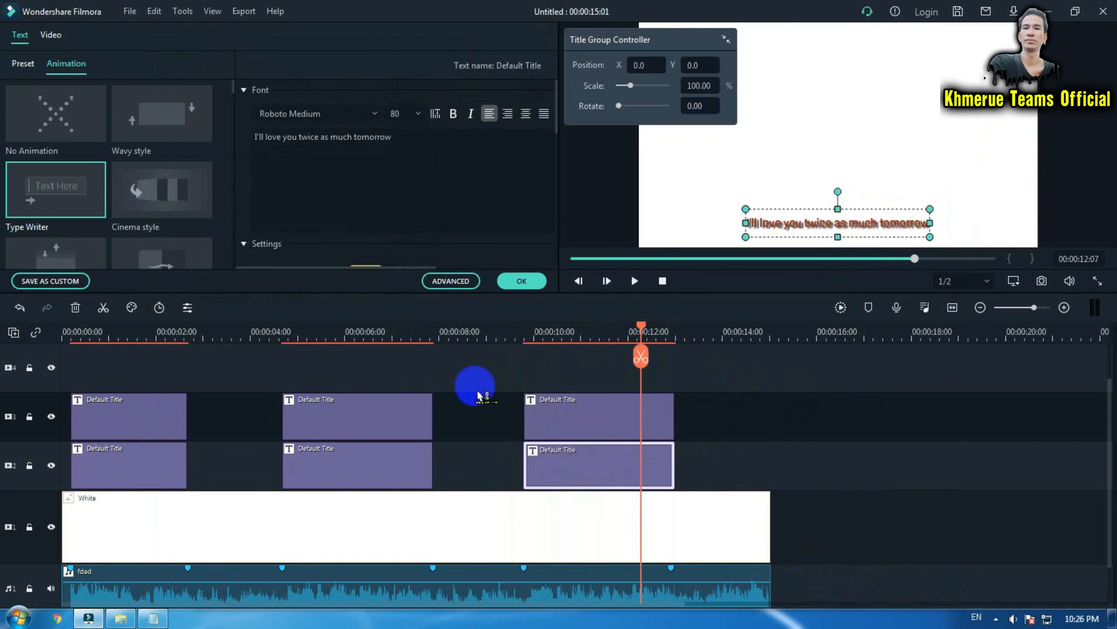
click(450, 281)
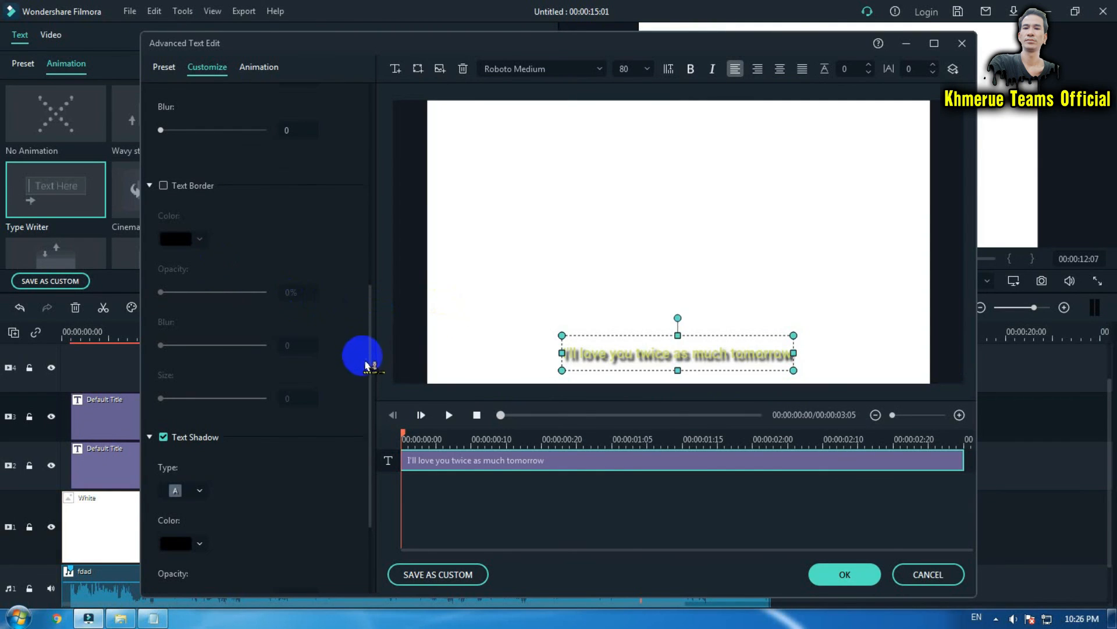
drag(371, 377, 369, 484)
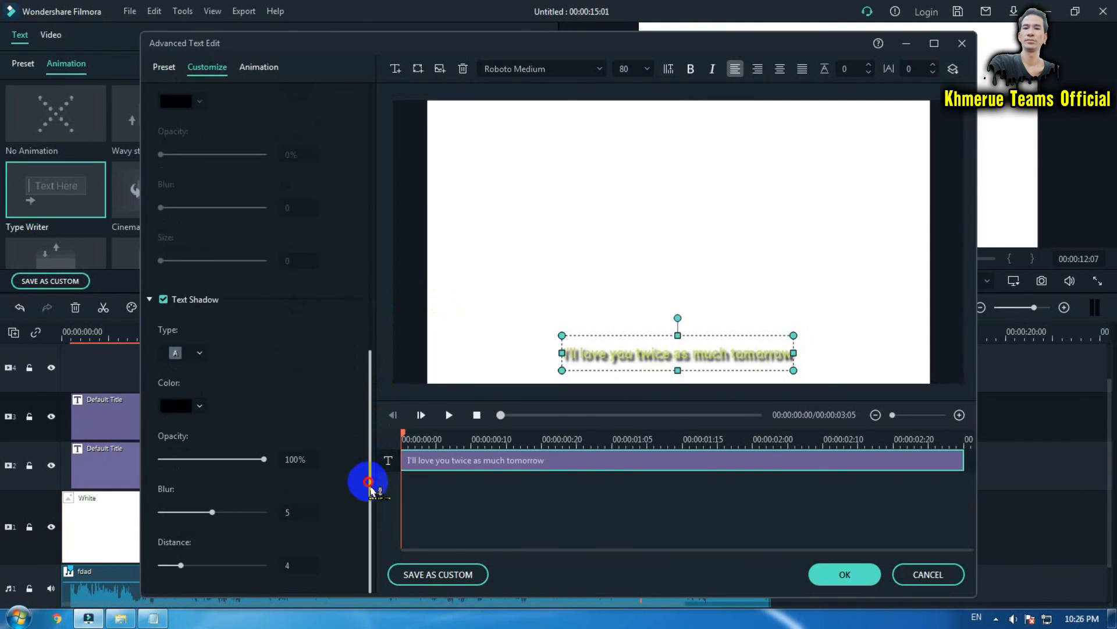
click(163, 300)
click(844, 574)
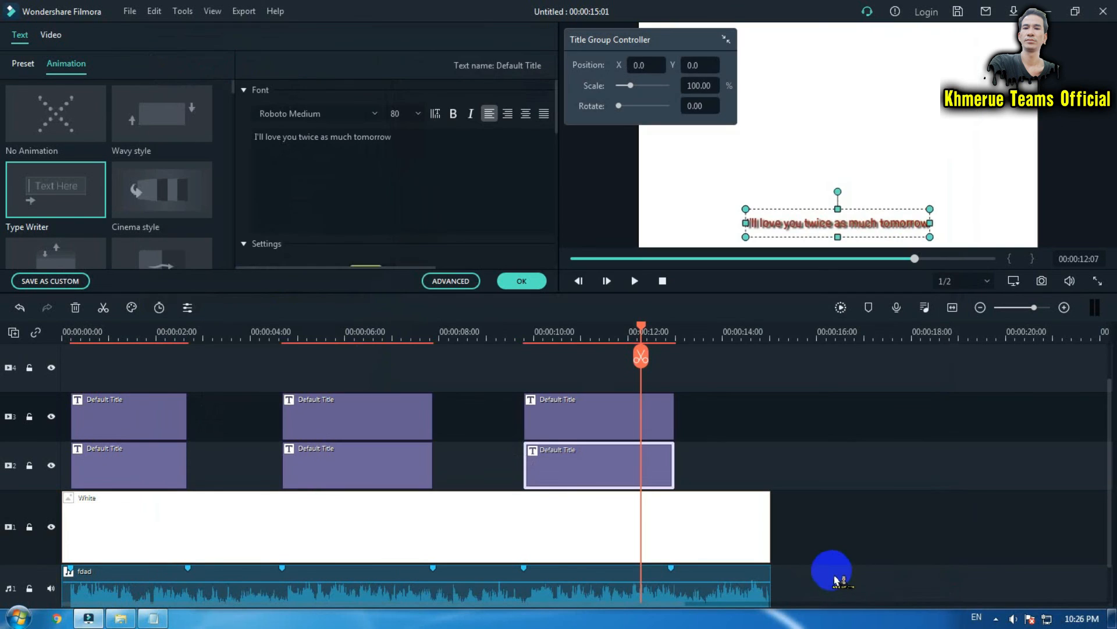
Play back the third lyric line section to check its timing, then close the title editor.
click(519, 336)
key(space)
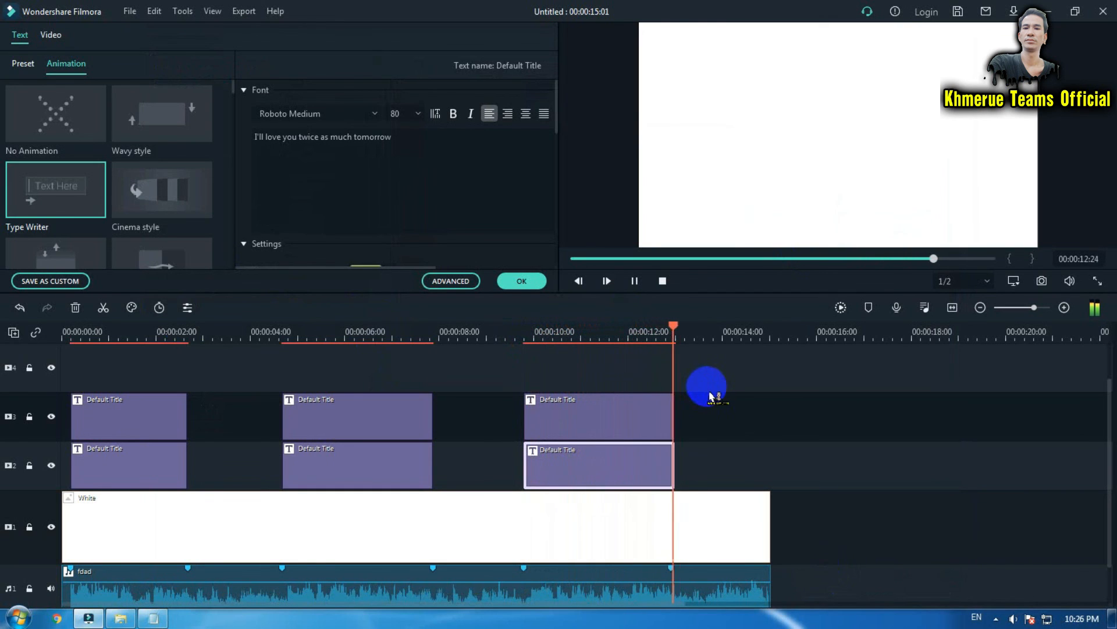
key(space)
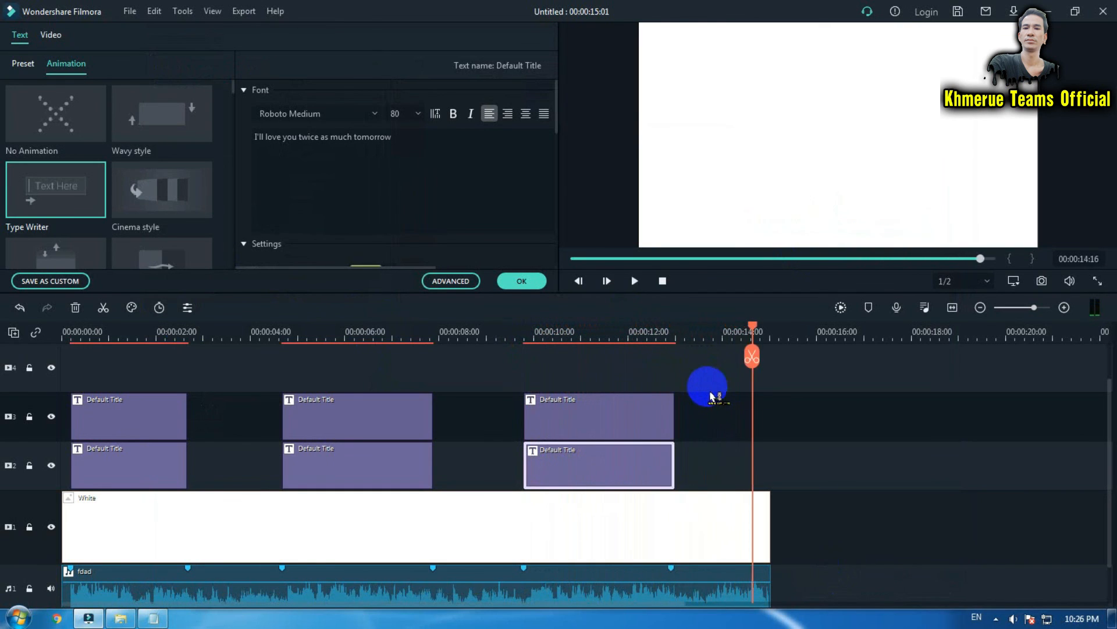
click(521, 280)
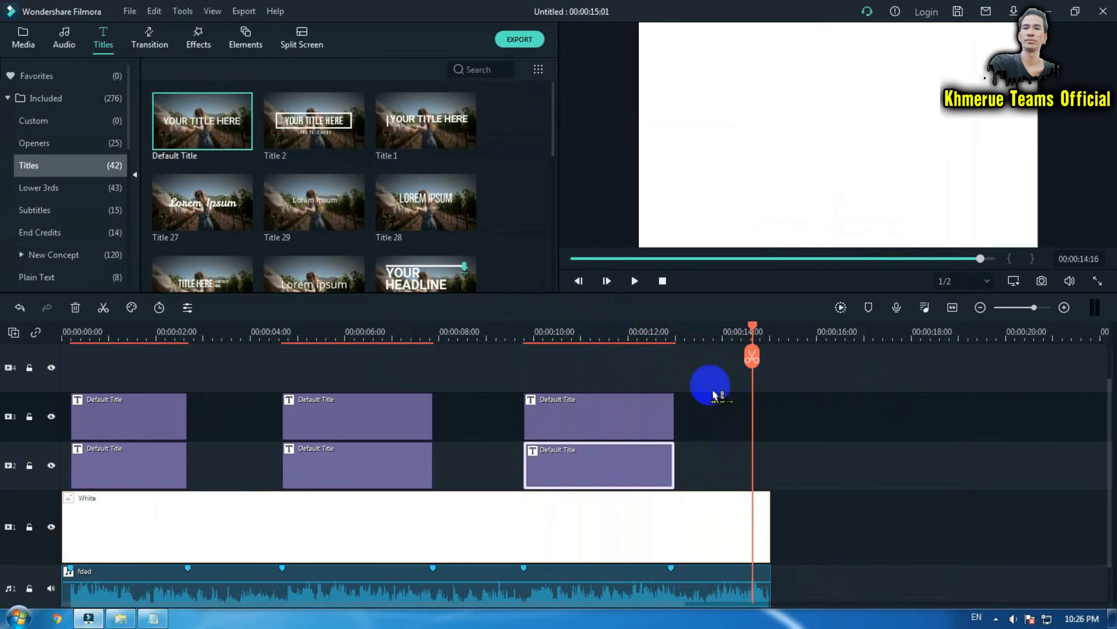
scroll(831, 449, up, 2)
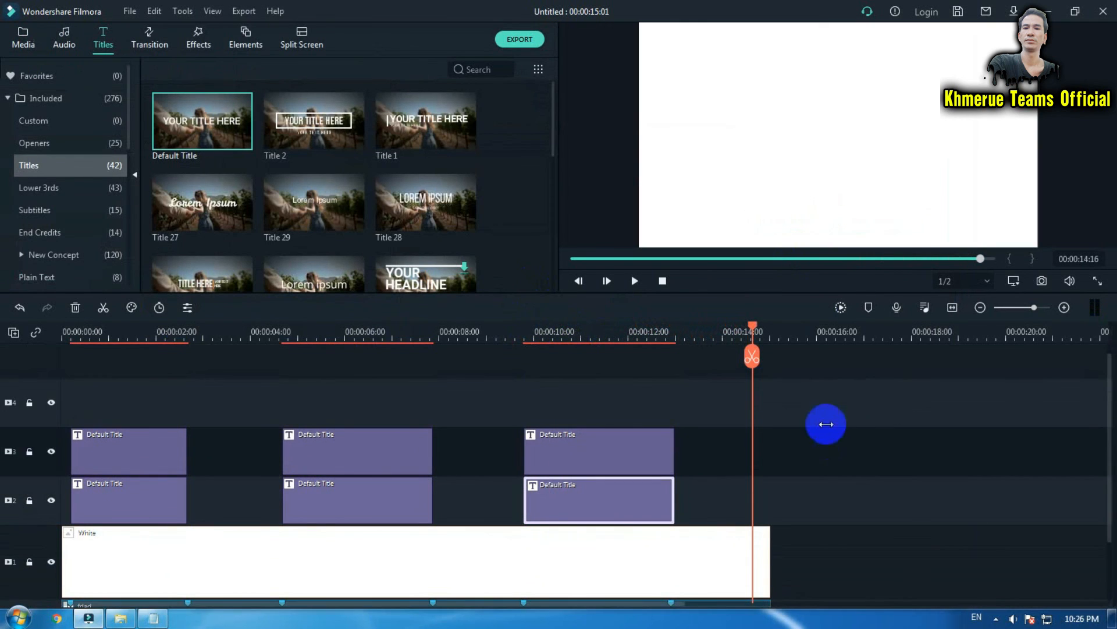
drag(918, 330, 573, 337)
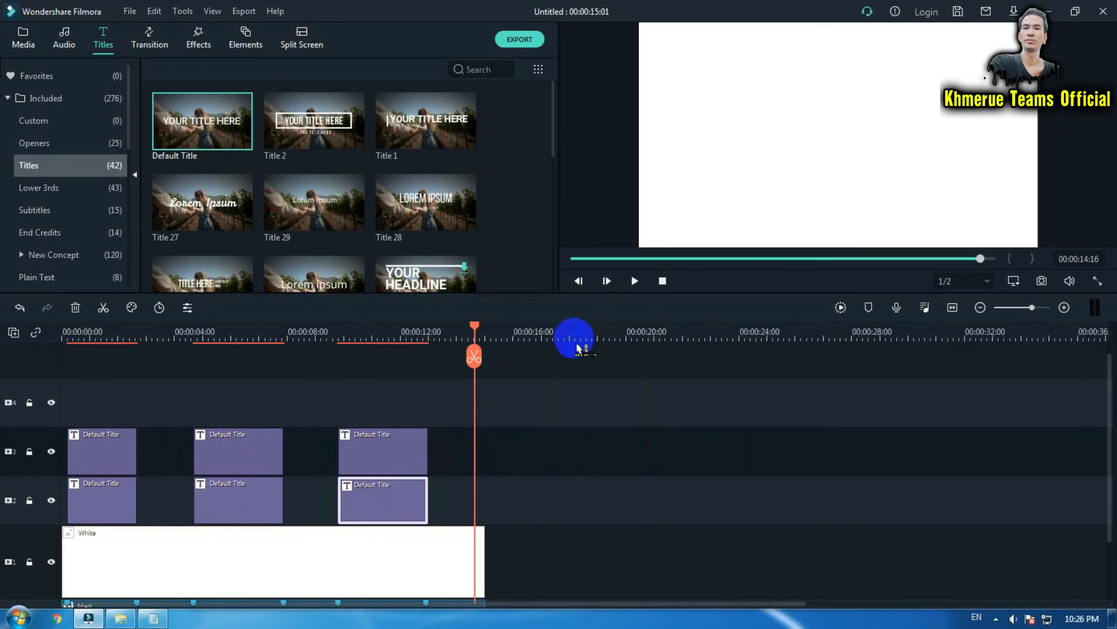
scroll(720, 418, down, 3)
scroll(720, 418, up, 5)
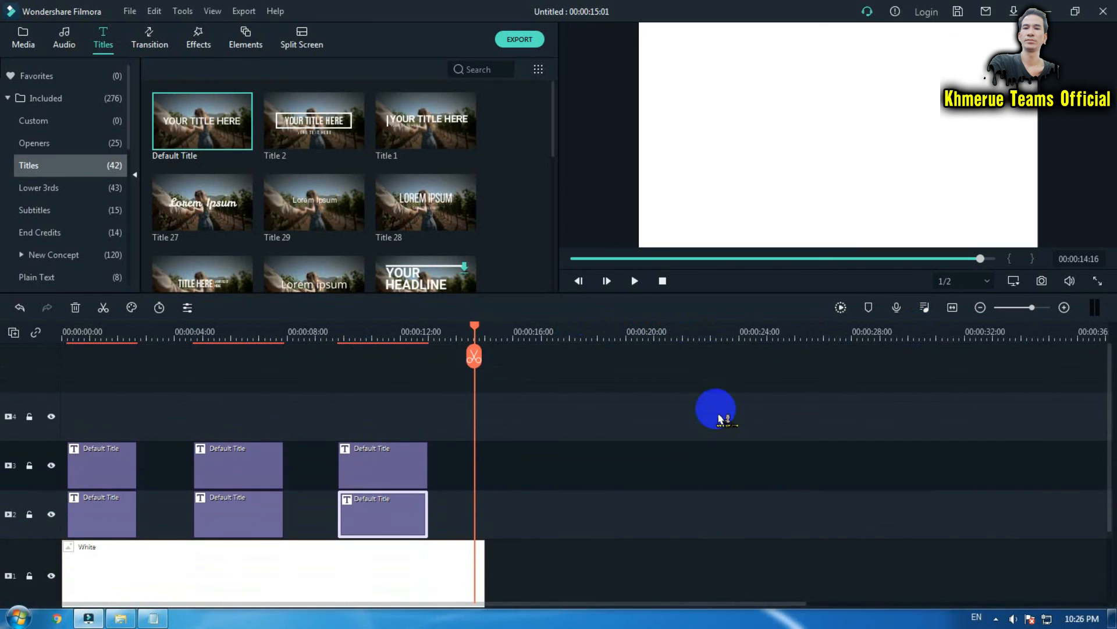
scroll(720, 418, down, 5)
scroll(720, 418, up, 3)
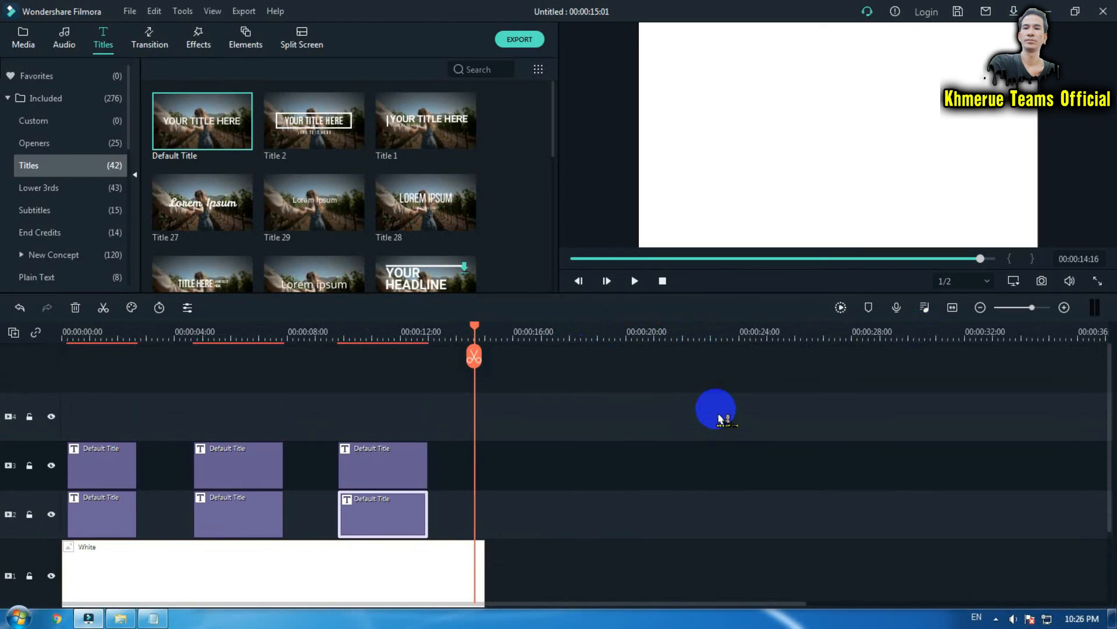